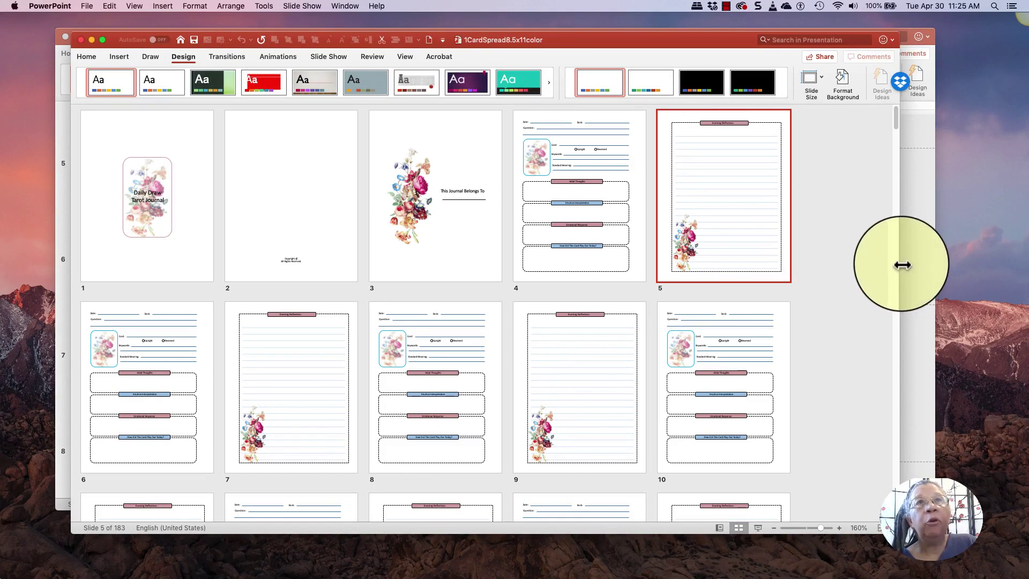
- Make the PowerPoint window slightly wider by dragging its right edge
left_click_drag(904, 263, 940, 260)
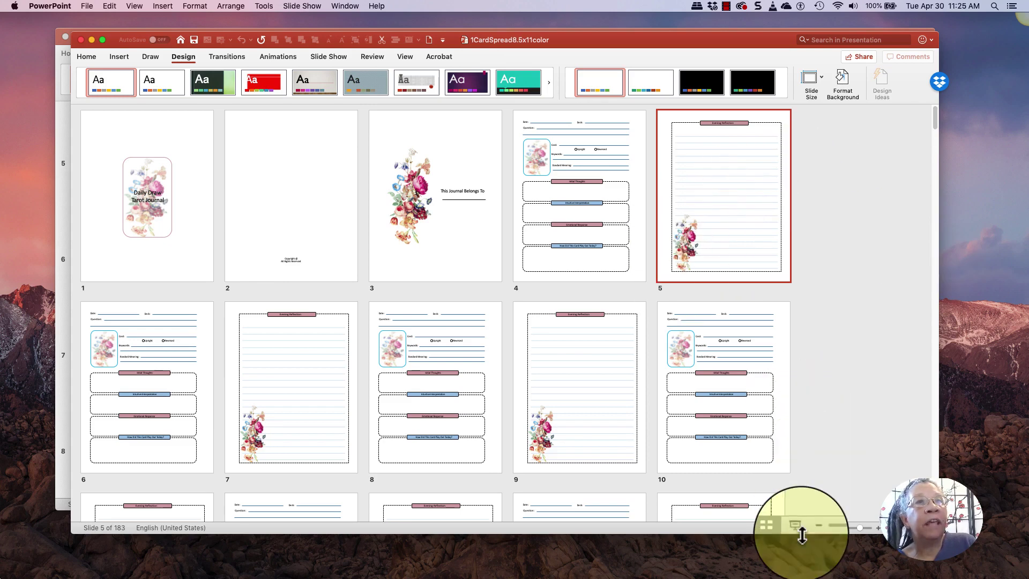
left_click(758, 528)
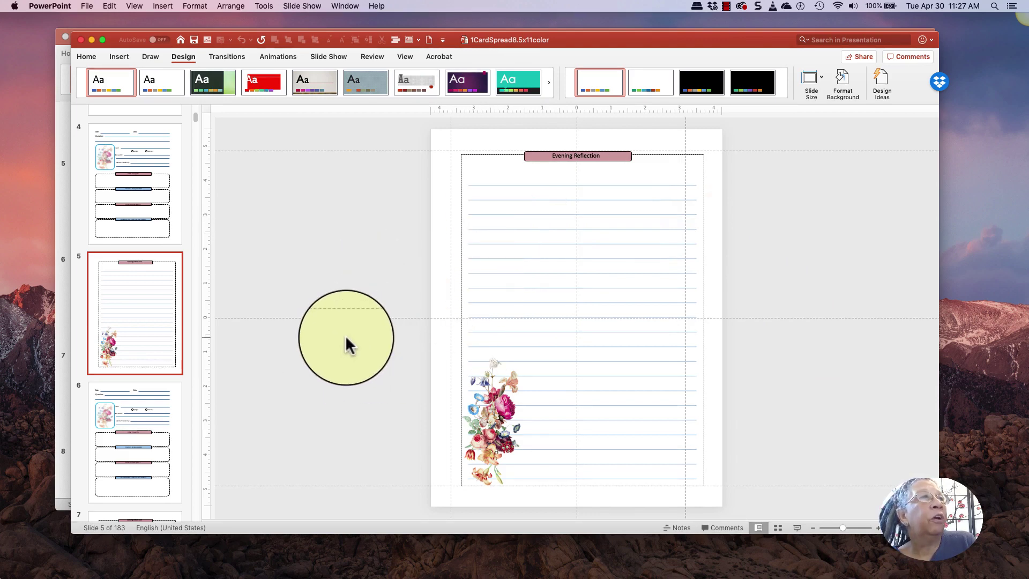
left_click(151, 195)
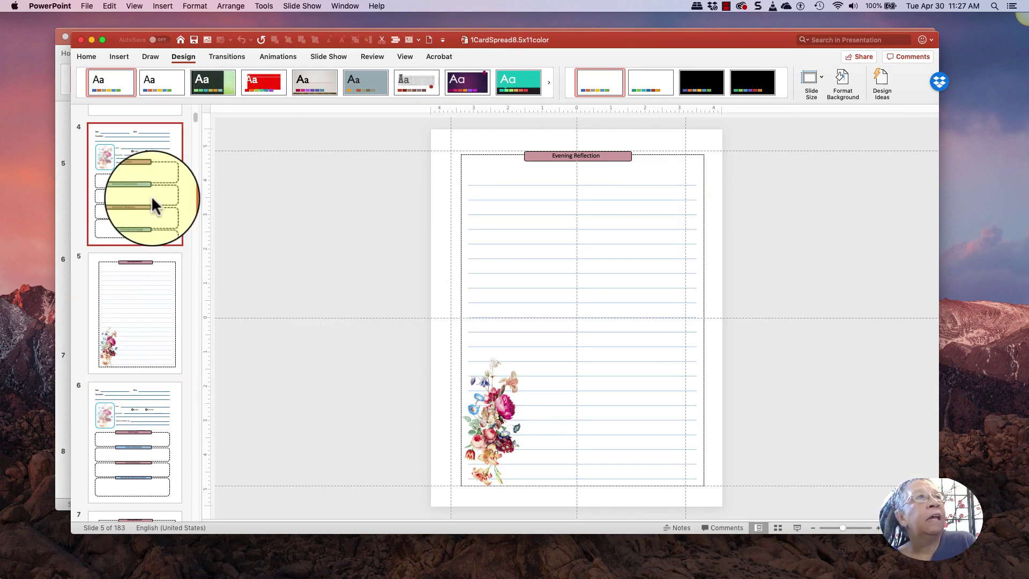
left_click(155, 321)
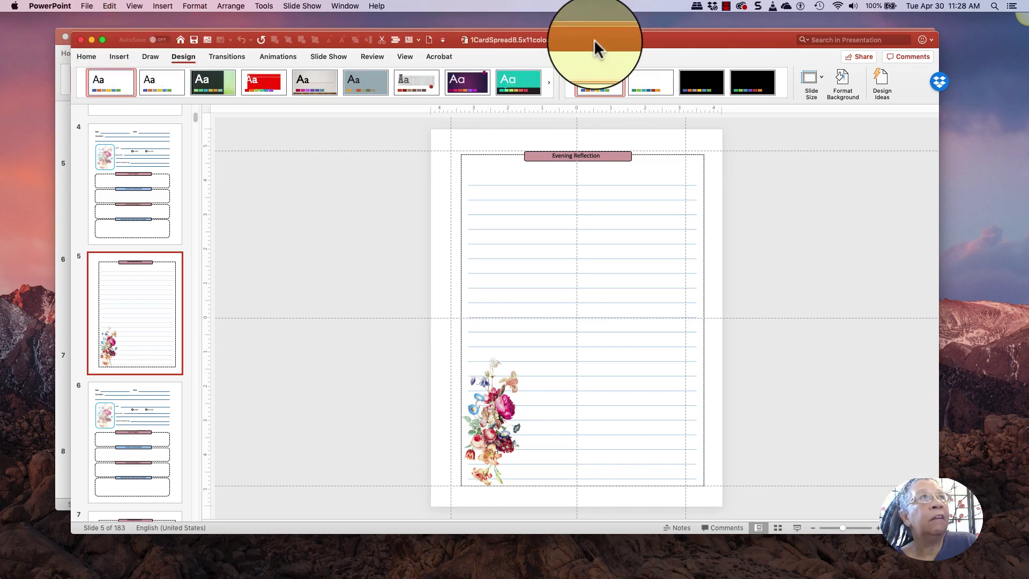
- Move the window to the screen's top-left and stretch it taller to show the whole slide
mouse_move(593, 39)
left_mouse_down()
mouse_move(556, 46)
mouse_move(583, 39)
left_mouse_up()
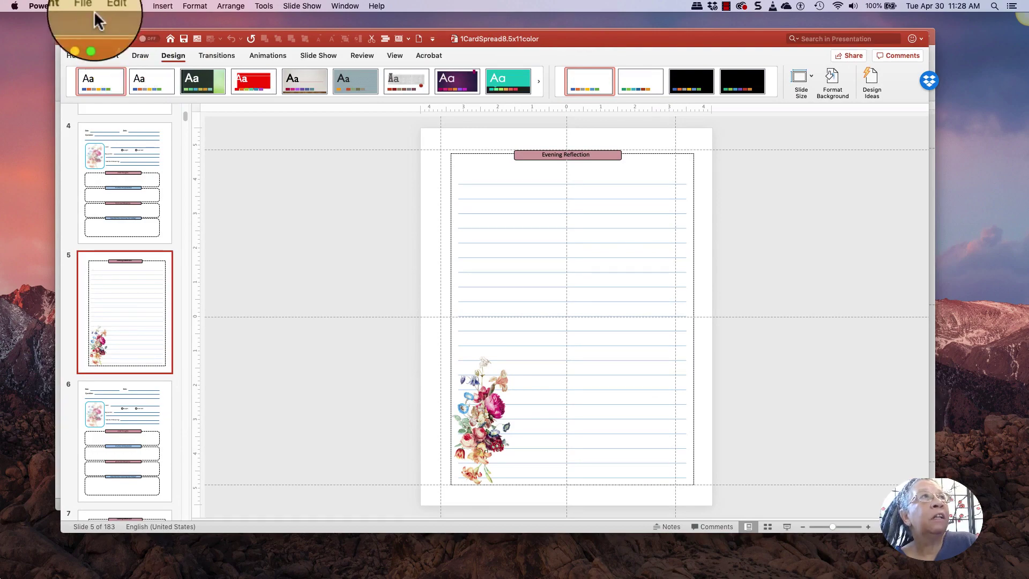
left_click_drag(106, 33, 49, 15)
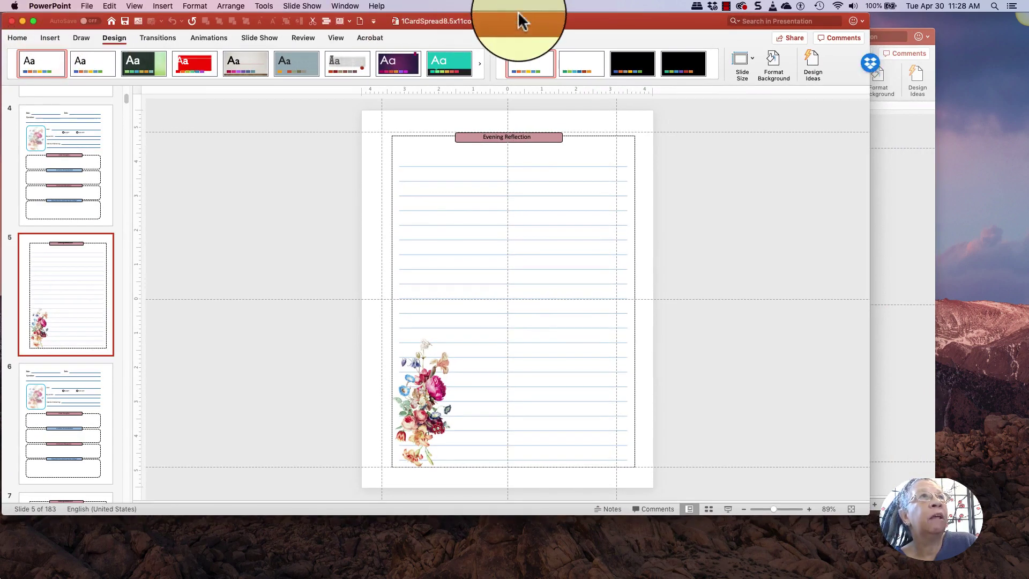
left_click_drag(519, 16, 561, 18)
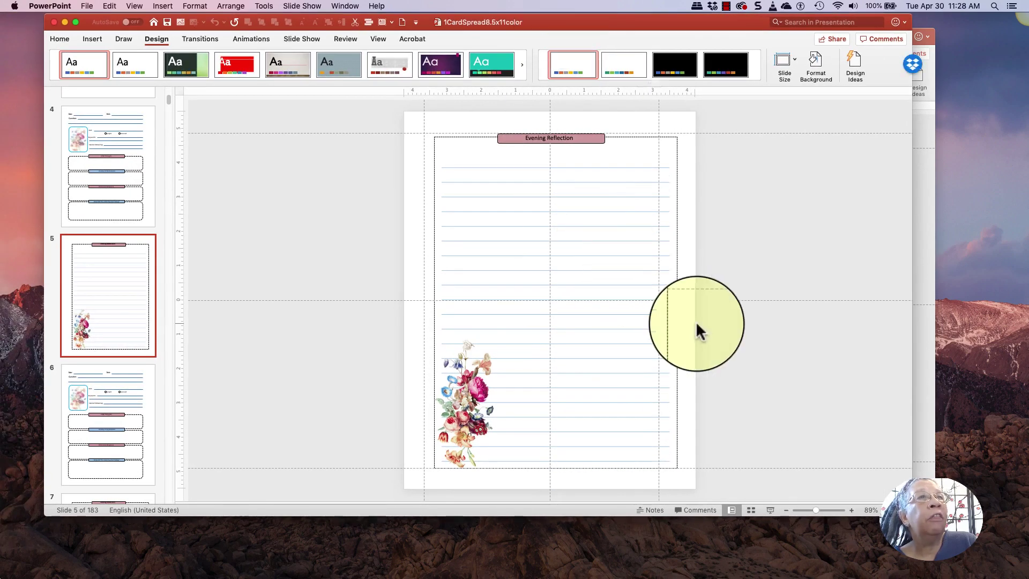
left_click_drag(620, 530, 615, 544)
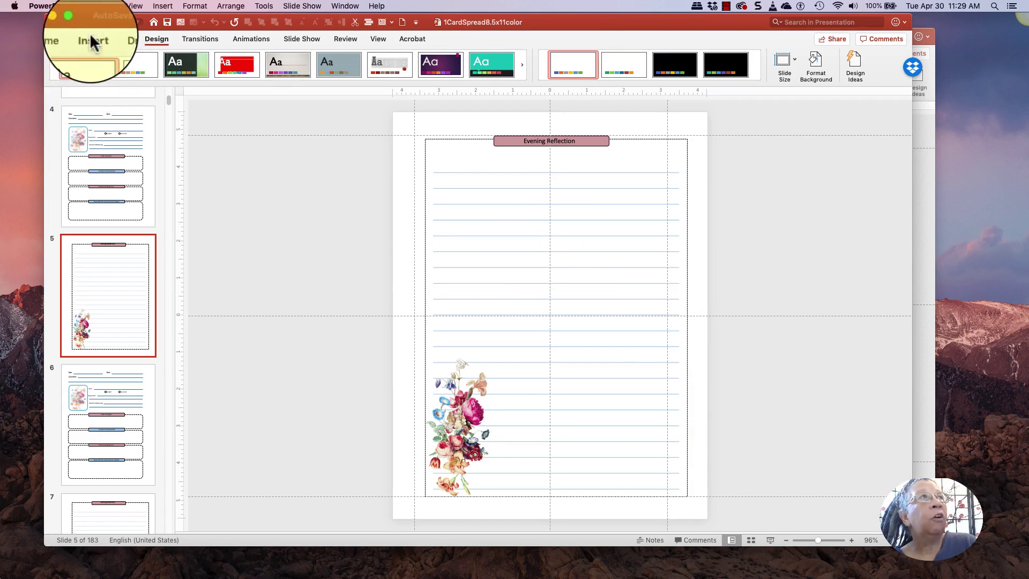
left_click(87, 6)
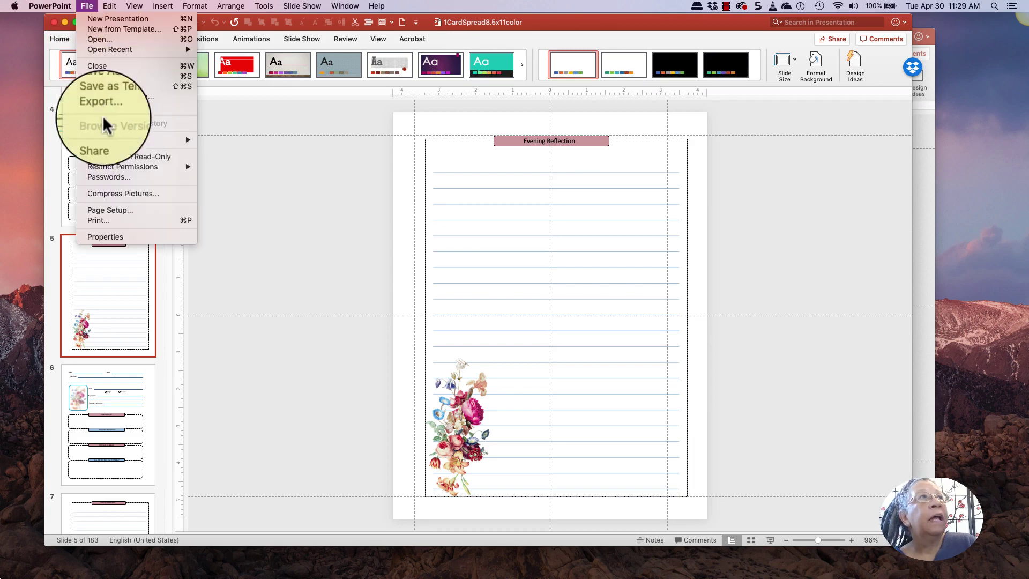
left_click(97, 87)
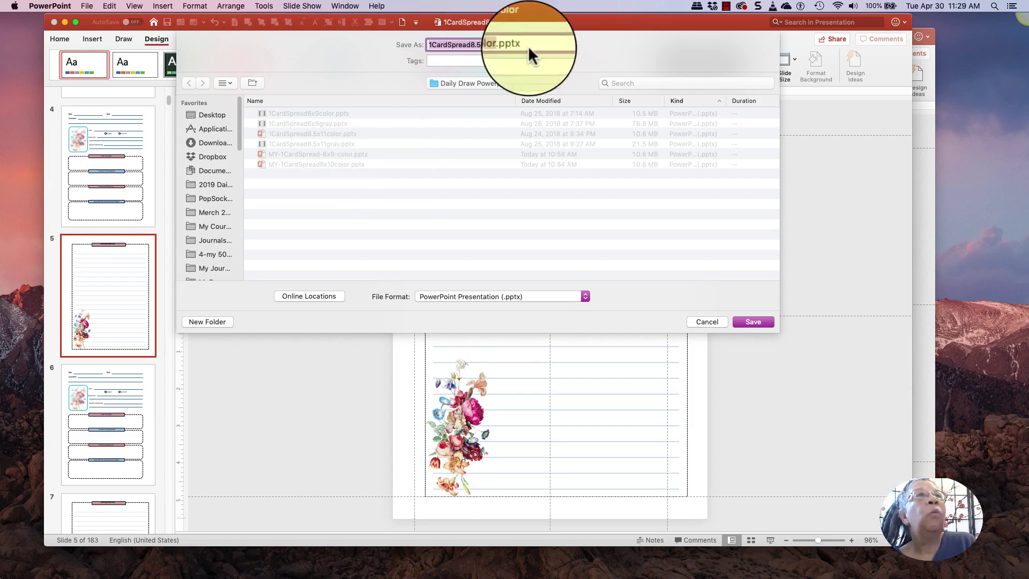
left_click(489, 43)
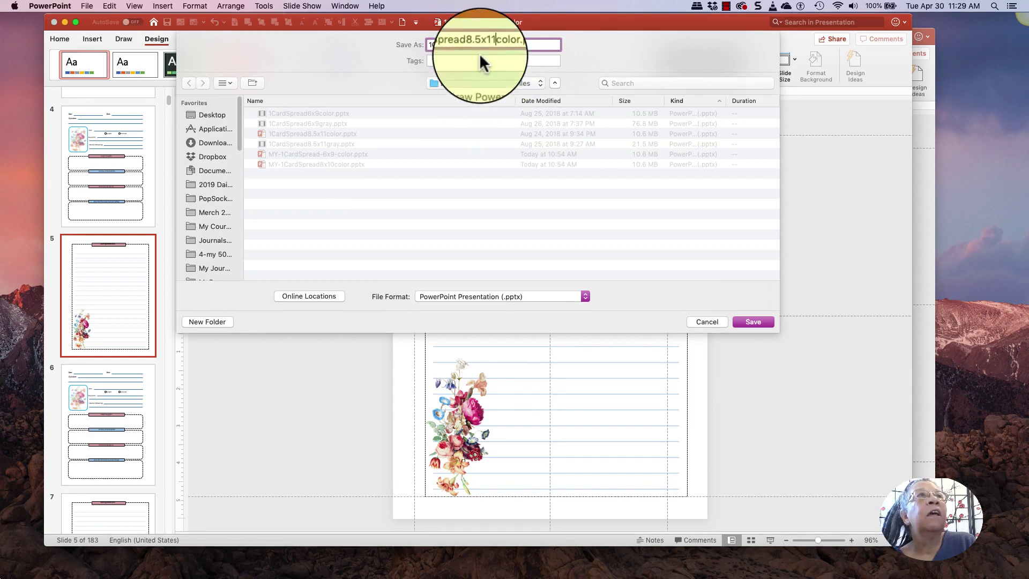
left_click(336, 154)
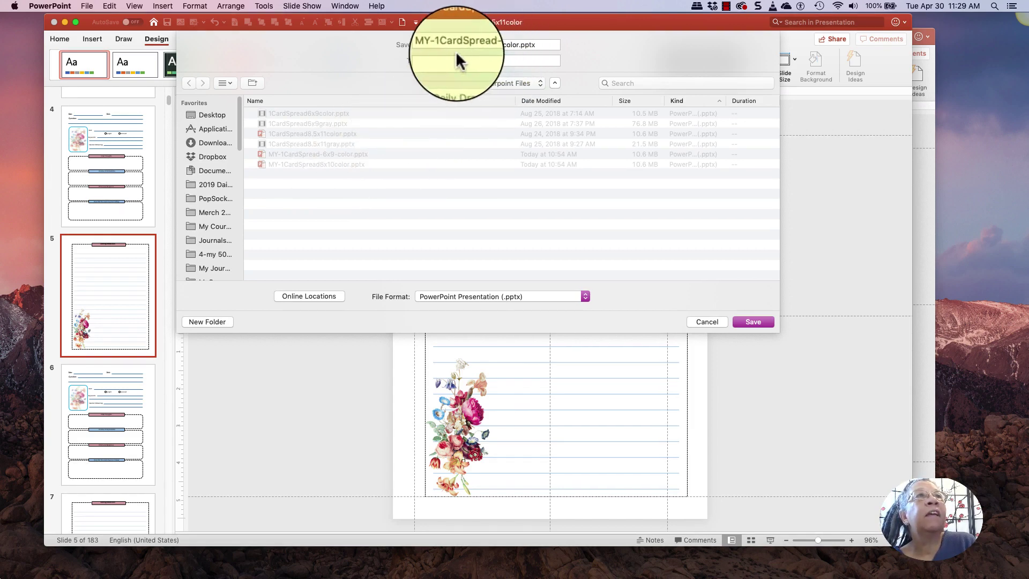
left_click(499, 45)
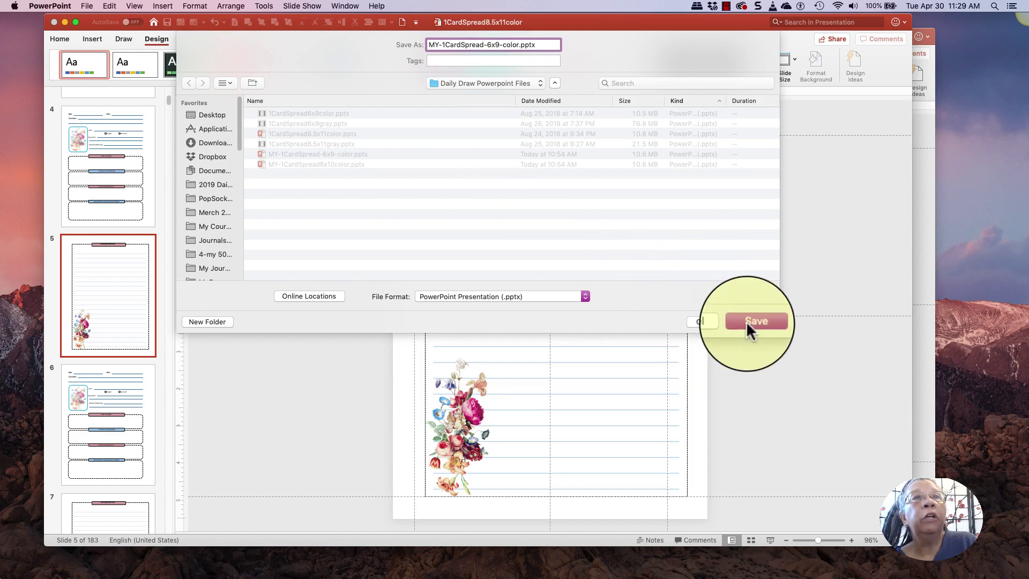
left_click(714, 321)
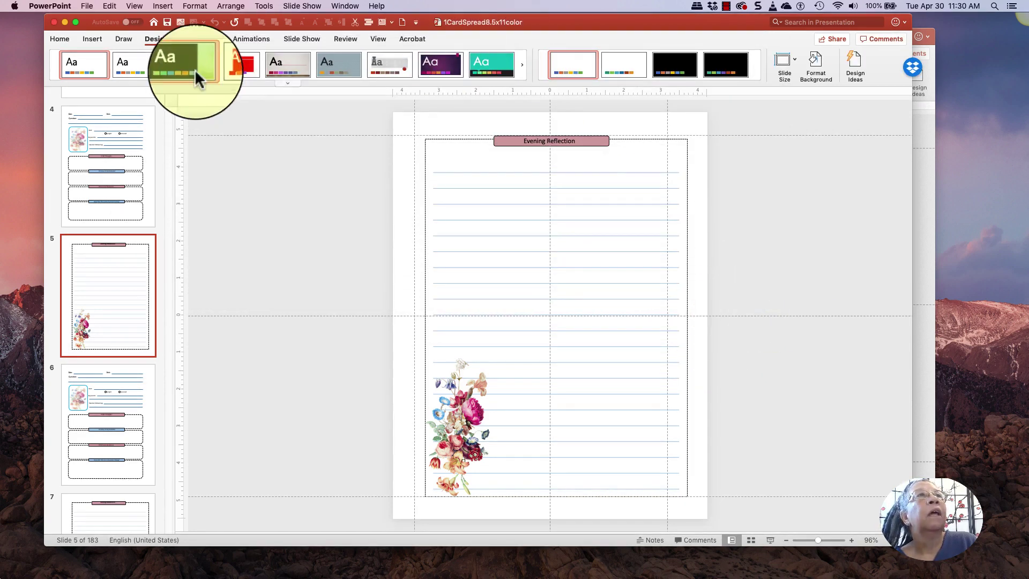
- Minimize the 8.5x11 file and shift the 6x9 journal window up and left
left_click(65, 21)
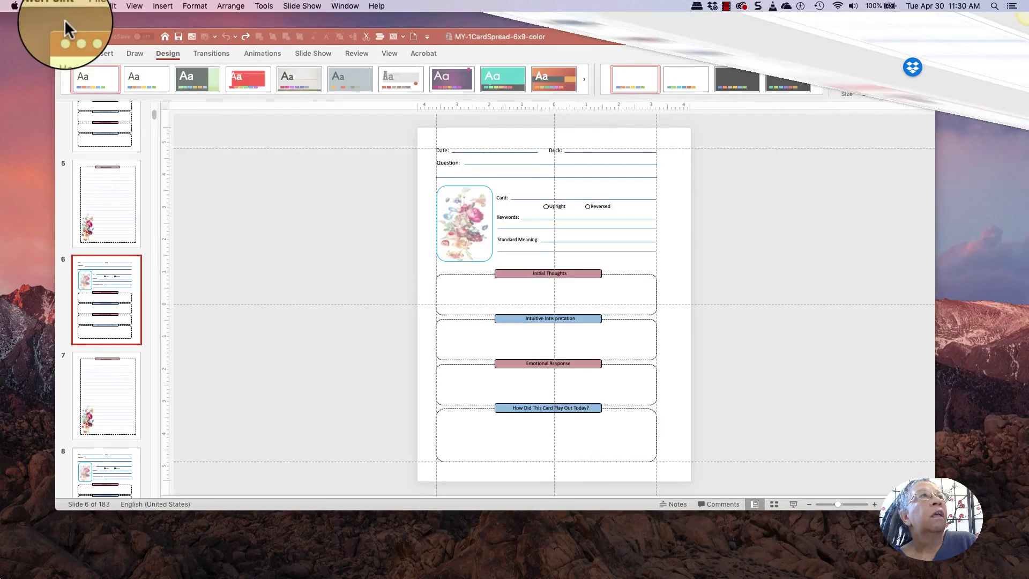
left_click_drag(660, 38, 630, 30)
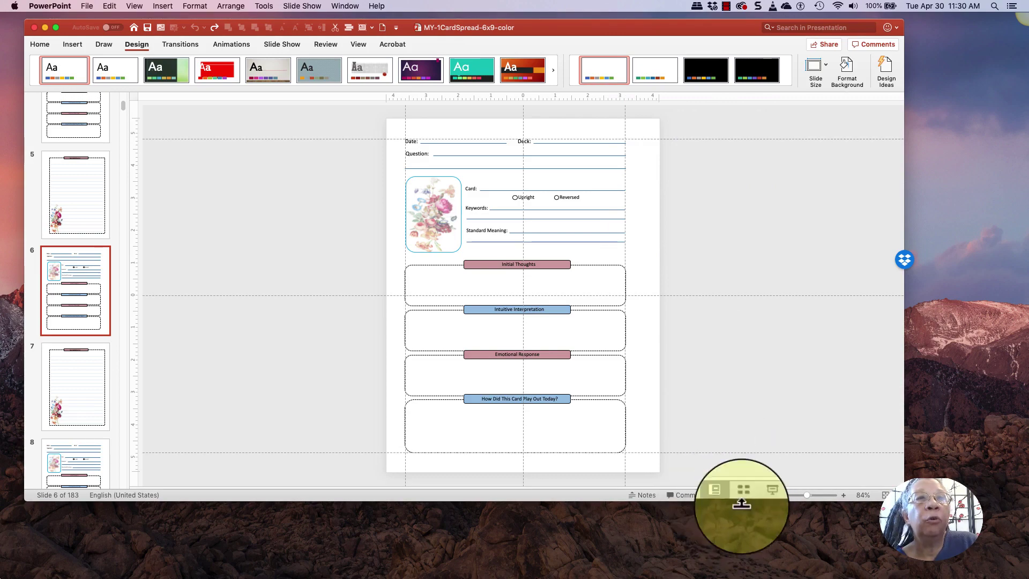
- Show the 6x9 journal in Slide Sorter with enlarged thumbnails, moving the floating badge aside
left_click(744, 495)
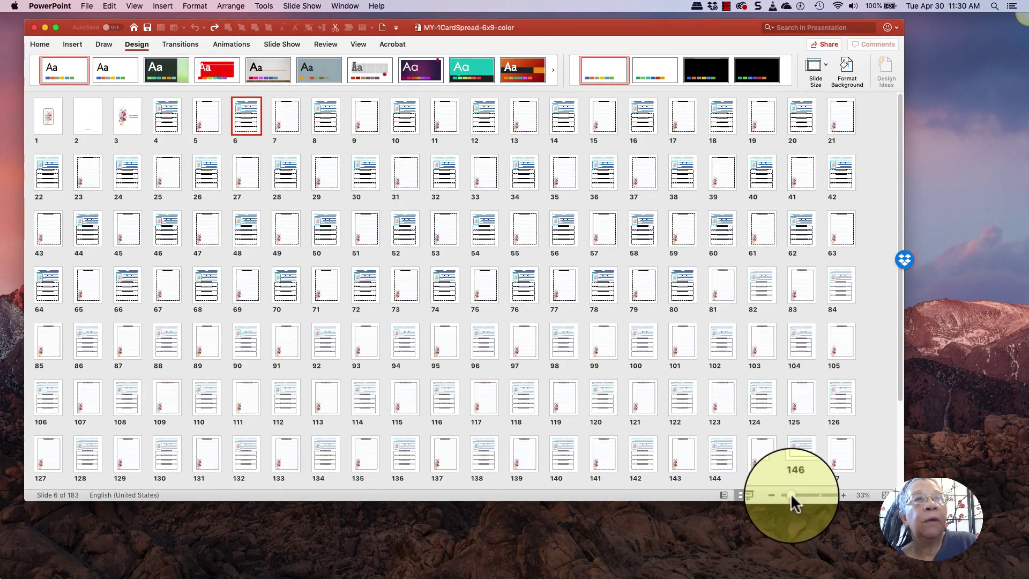
left_click_drag(790, 493, 833, 493)
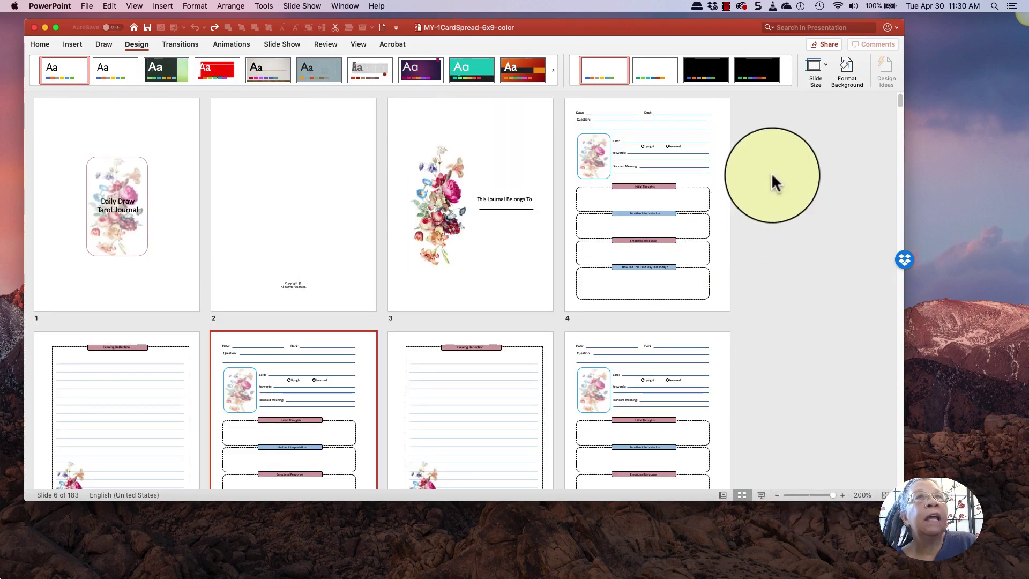
left_click_drag(905, 257, 892, 100)
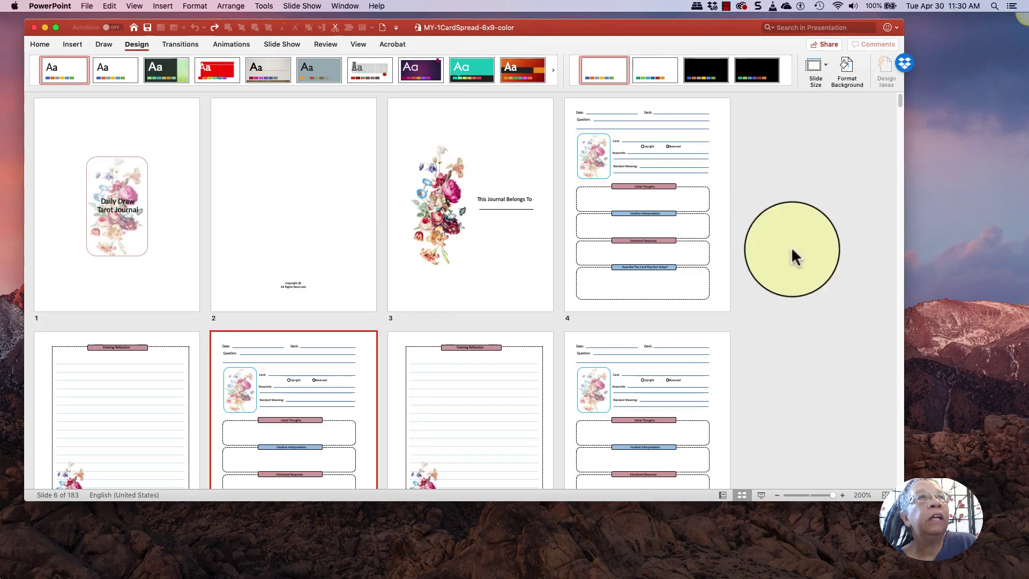
- Inspect the cover, copyright, belongs-to and Evening Reflection pages in the sorter grid
left_click(130, 296)
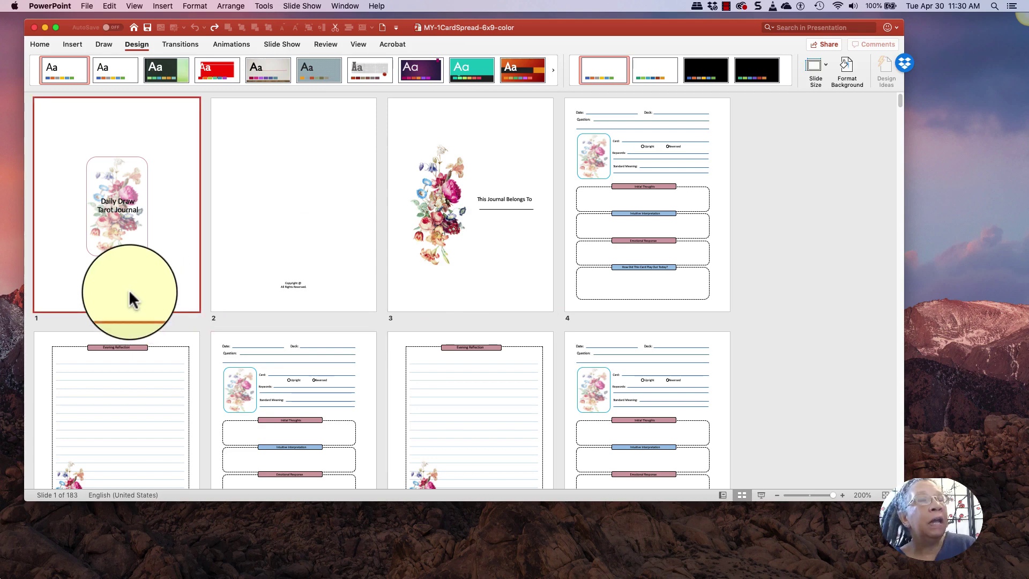
left_click(407, 287)
left_click(292, 264)
left_click(161, 276)
left_click(268, 294)
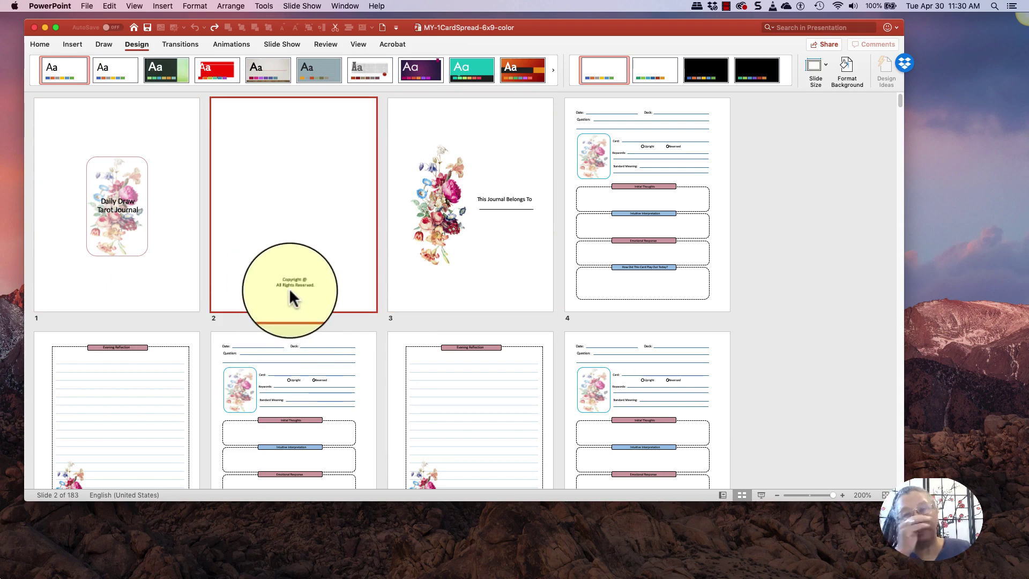
left_click(127, 273)
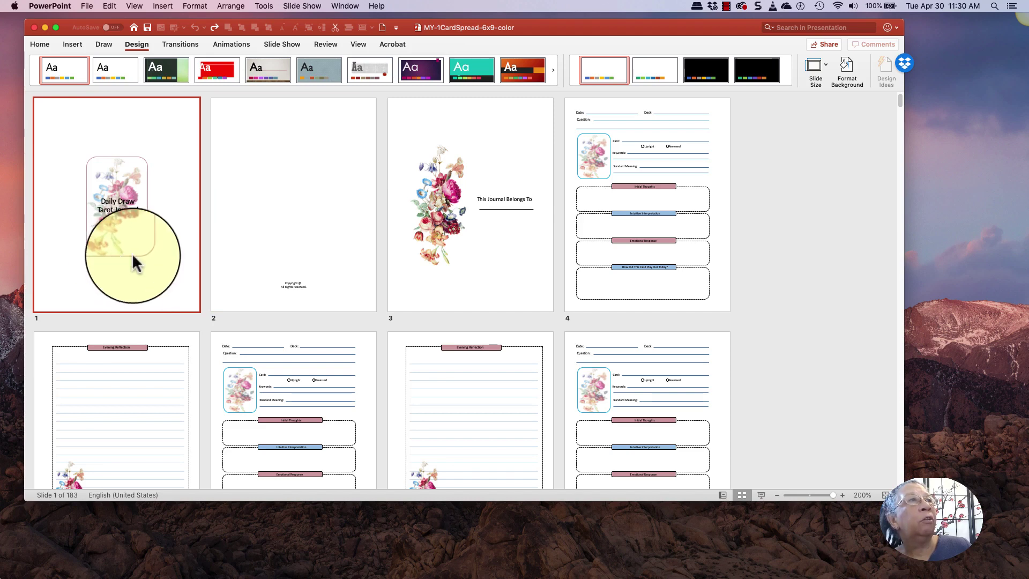
left_click(422, 252)
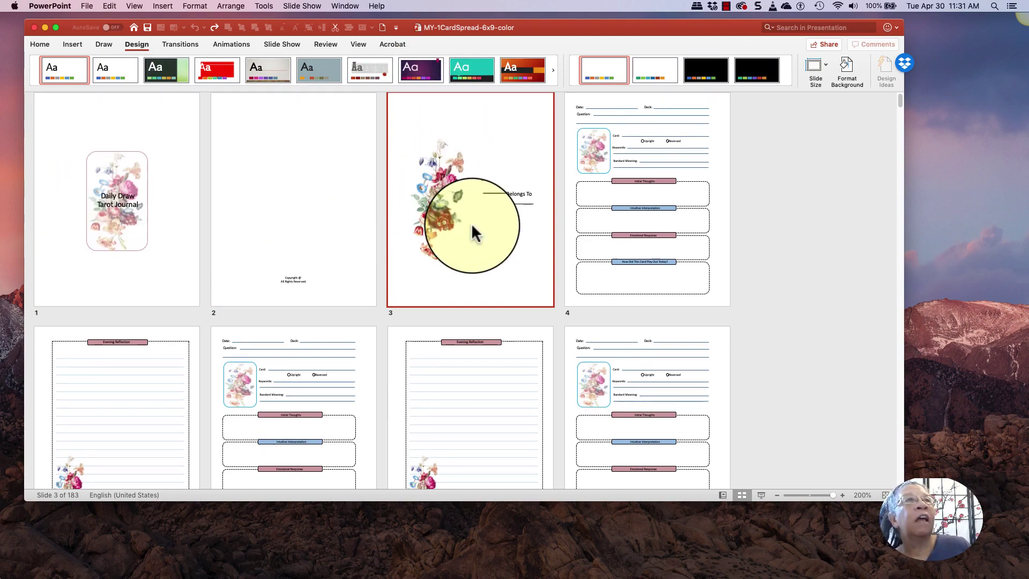
scroll(472, 225, "down", 2)
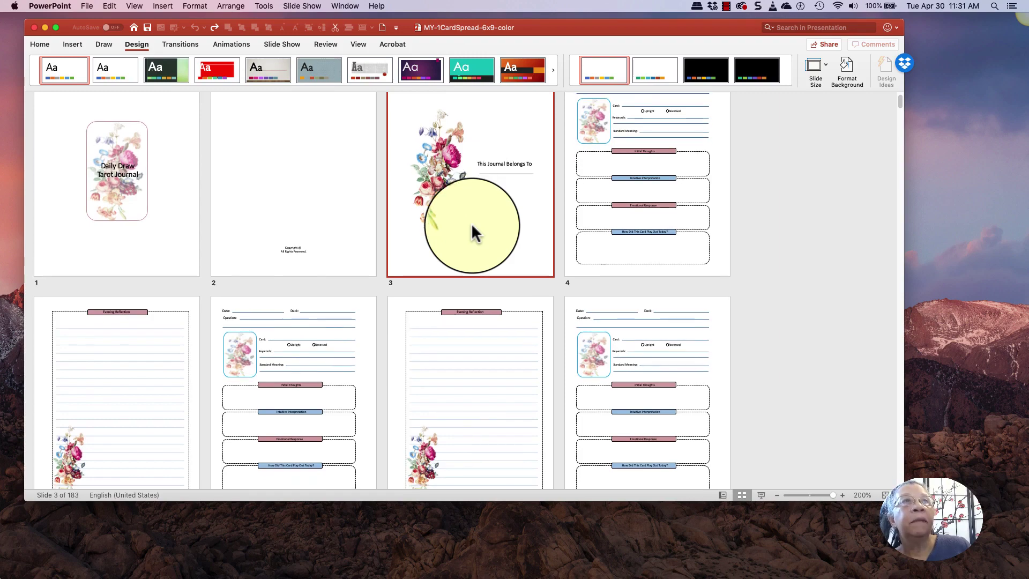
scroll(471, 223, "down", 2)
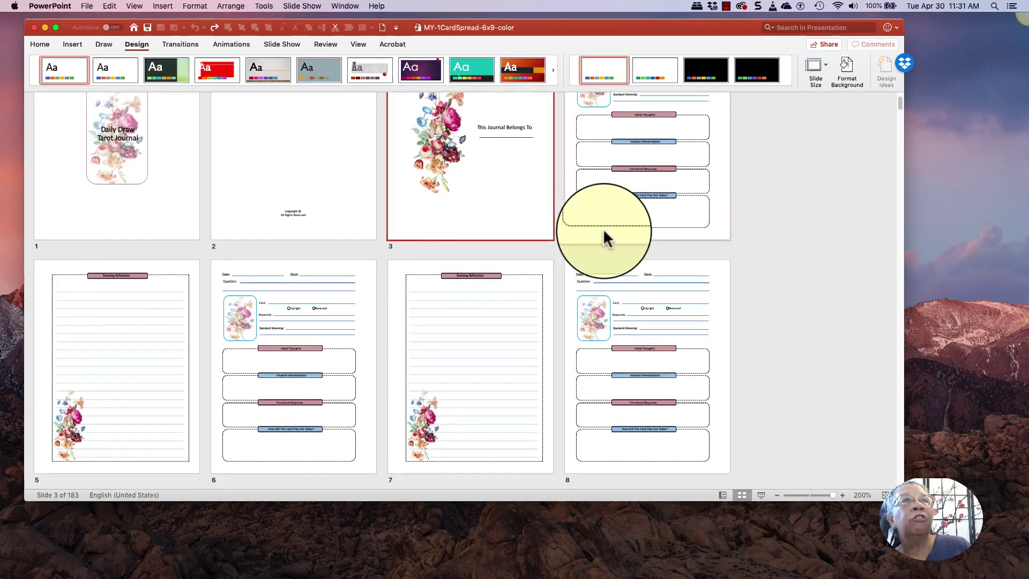
left_click(602, 230)
left_click(161, 364)
left_click(234, 365)
left_click(404, 355)
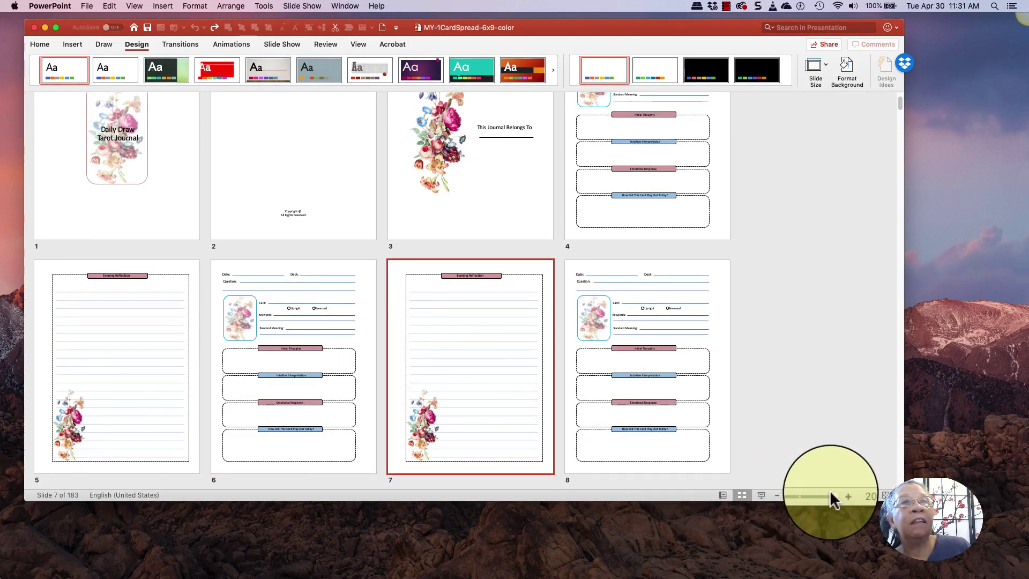
- Shrink the thumbnails and drag the lined journal page from slide 7 to position 5
left_click_drag(829, 490, 792, 491)
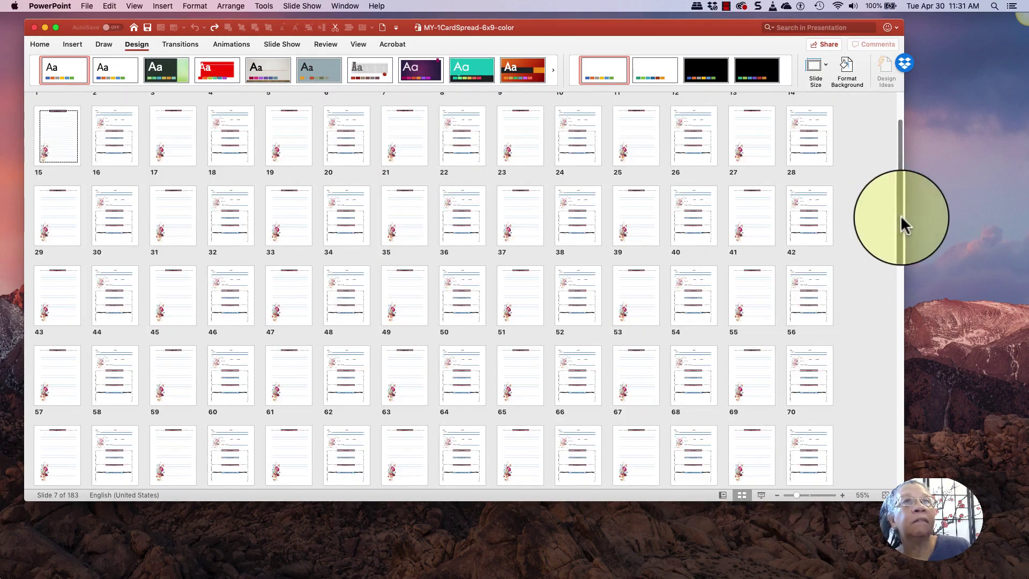
left_click_drag(900, 223, 886, 150)
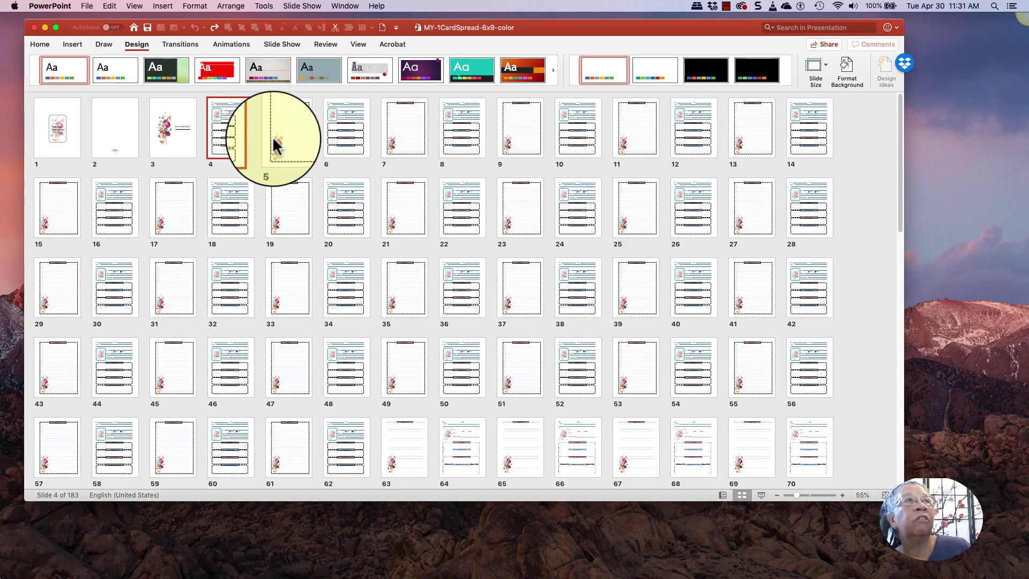
left_click_drag(271, 145, 402, 142)
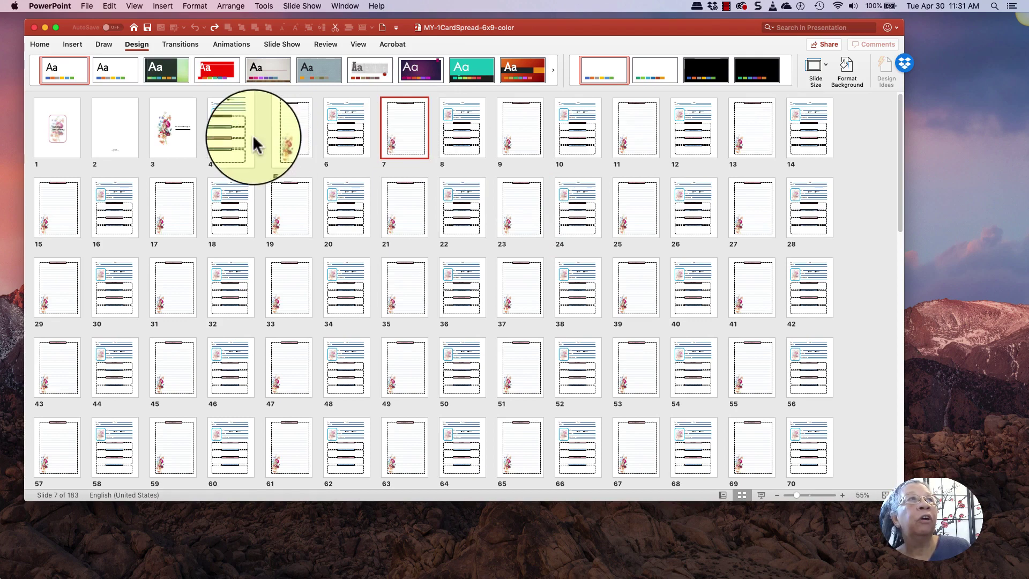
left_click_drag(255, 144, 298, 154)
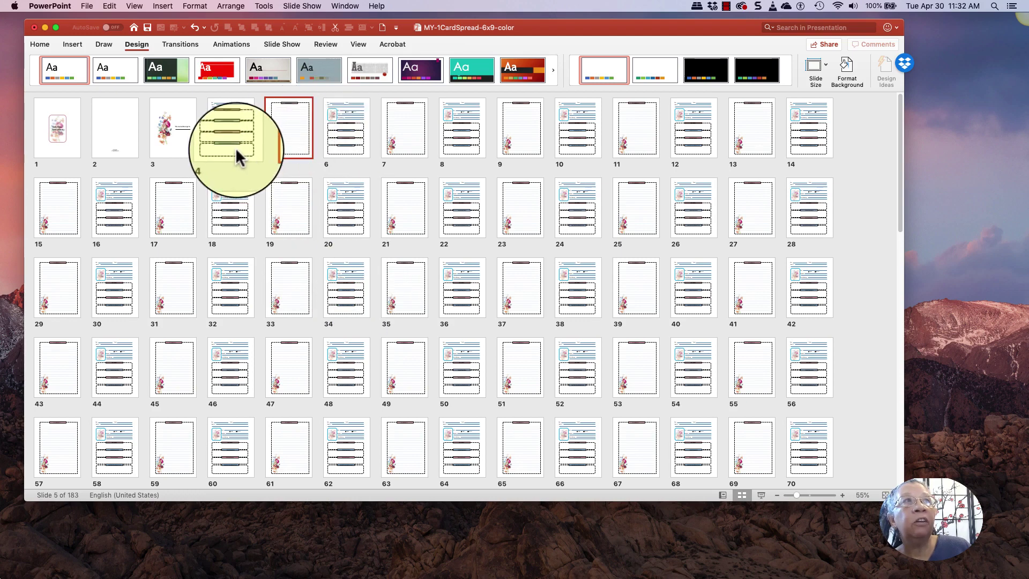
- Check the new order: card-reading page at slide 4, lined page at slide 5
left_click(394, 150)
left_click(284, 139)
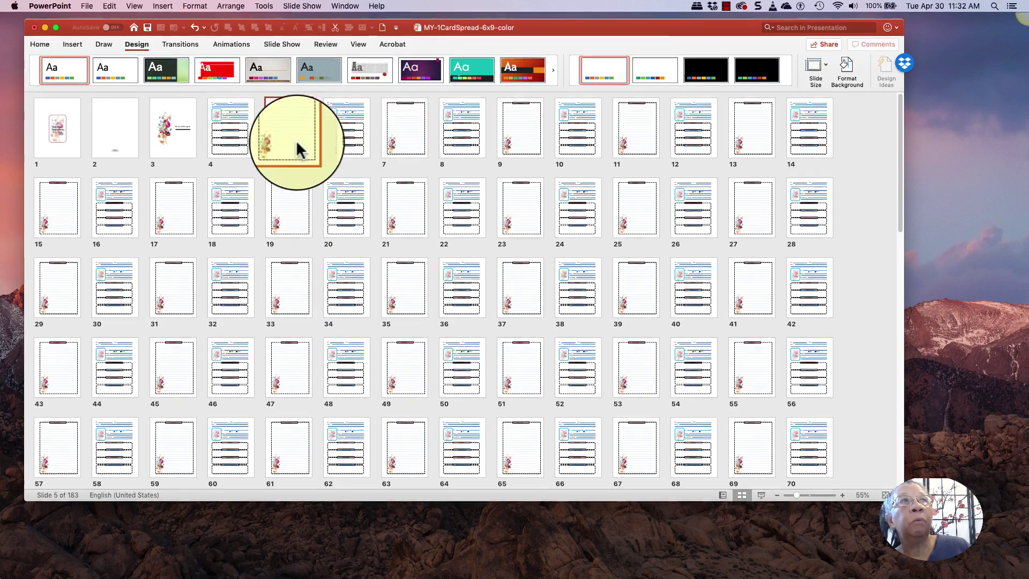
left_click(395, 144)
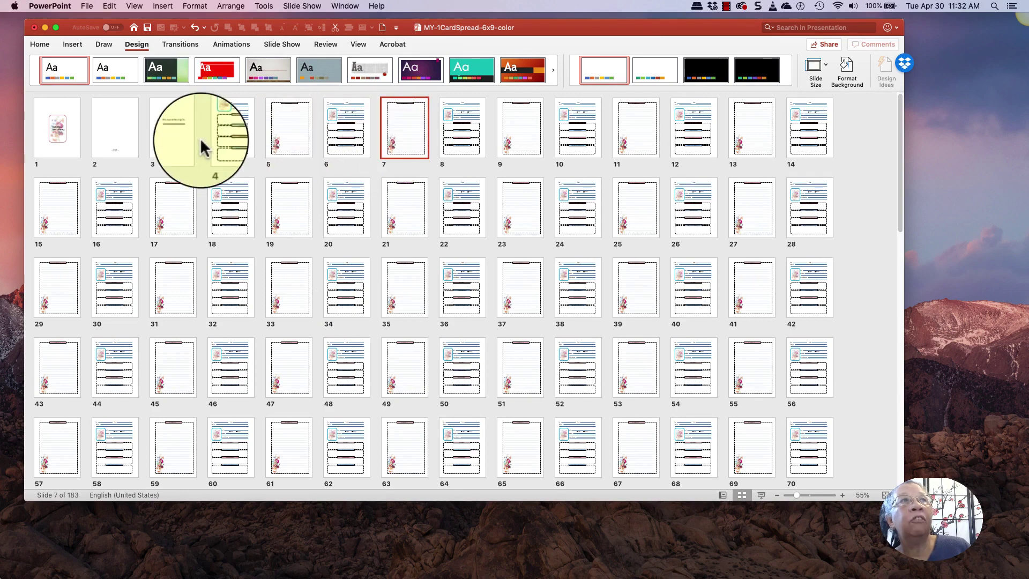
left_click(236, 126)
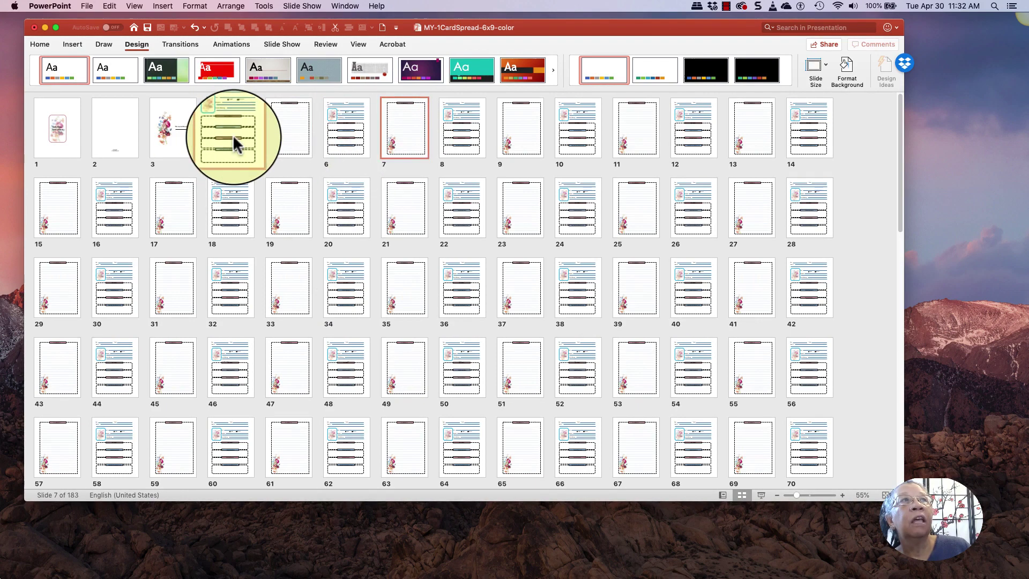
left_click(273, 145)
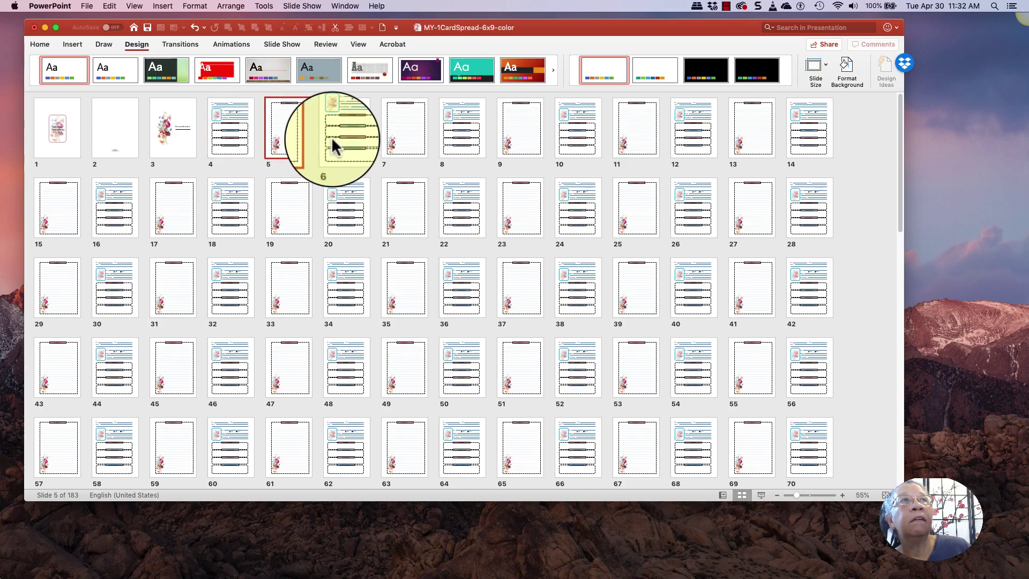
- Select slides 6 through 183 and delete them, keeping only the first five pages
scroll(367, 246, "down", 10)
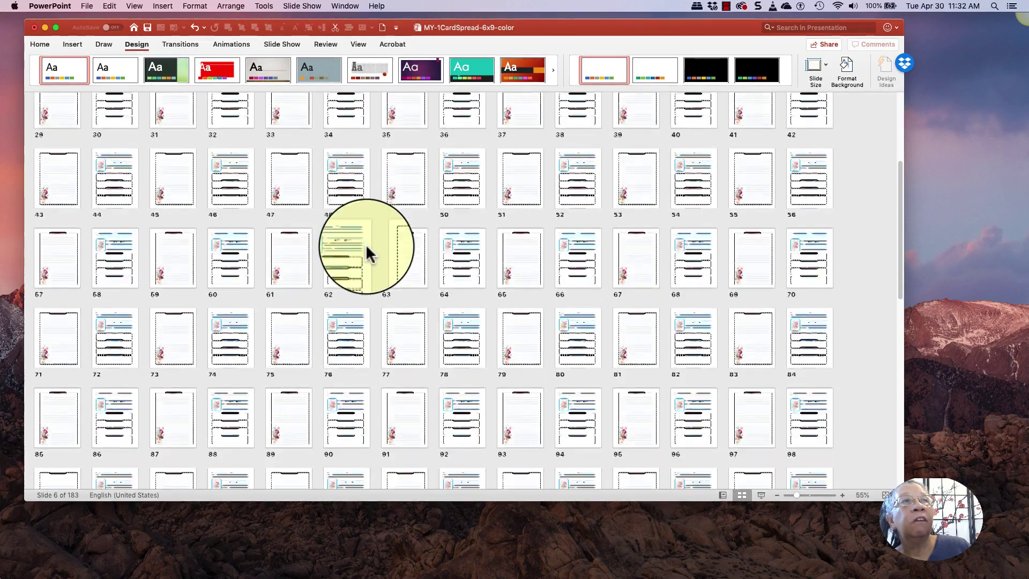
scroll(365, 250, "down", 8)
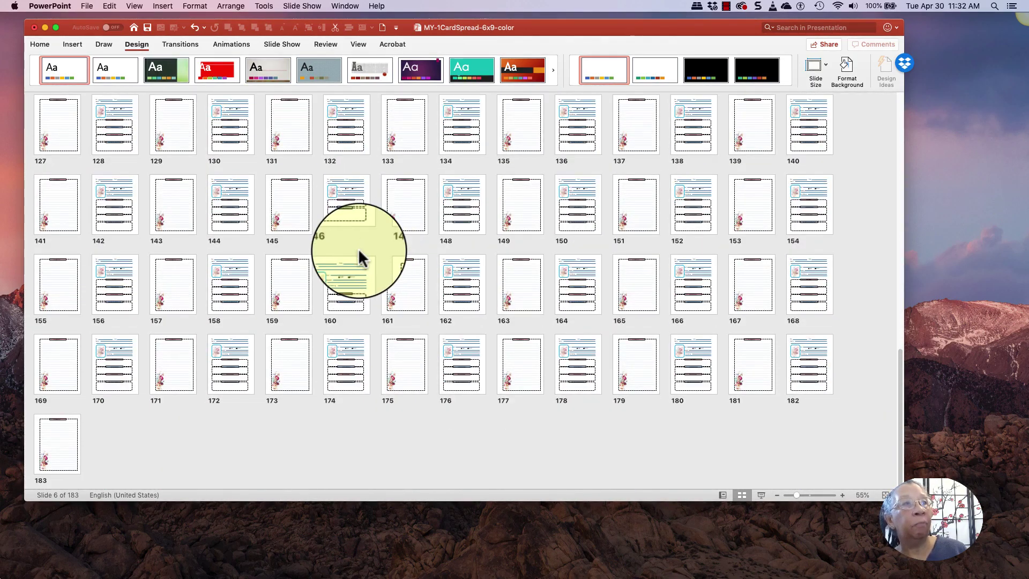
left_click(73, 455, "shift")
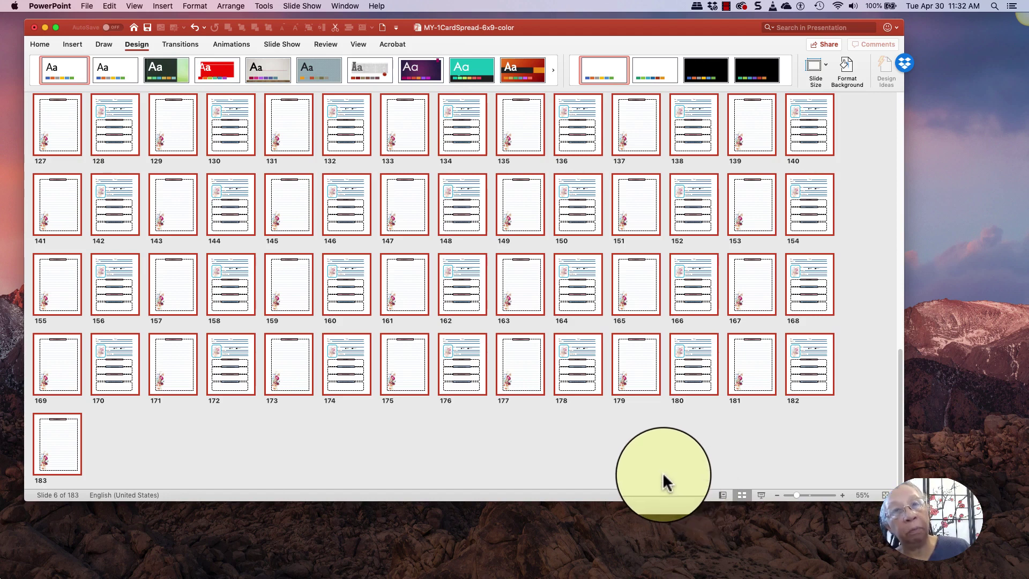
key("BackSpace")
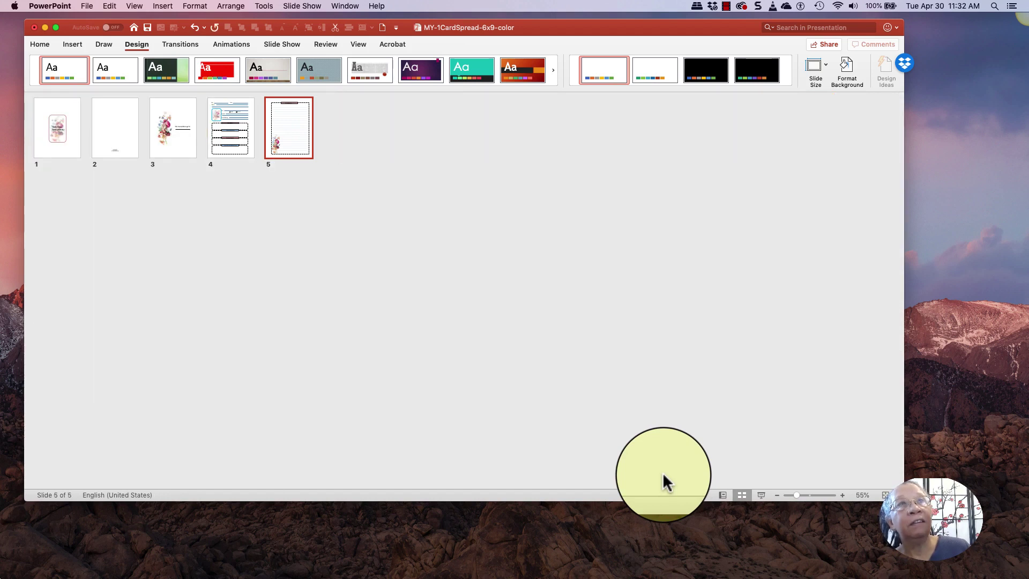
left_click(236, 136)
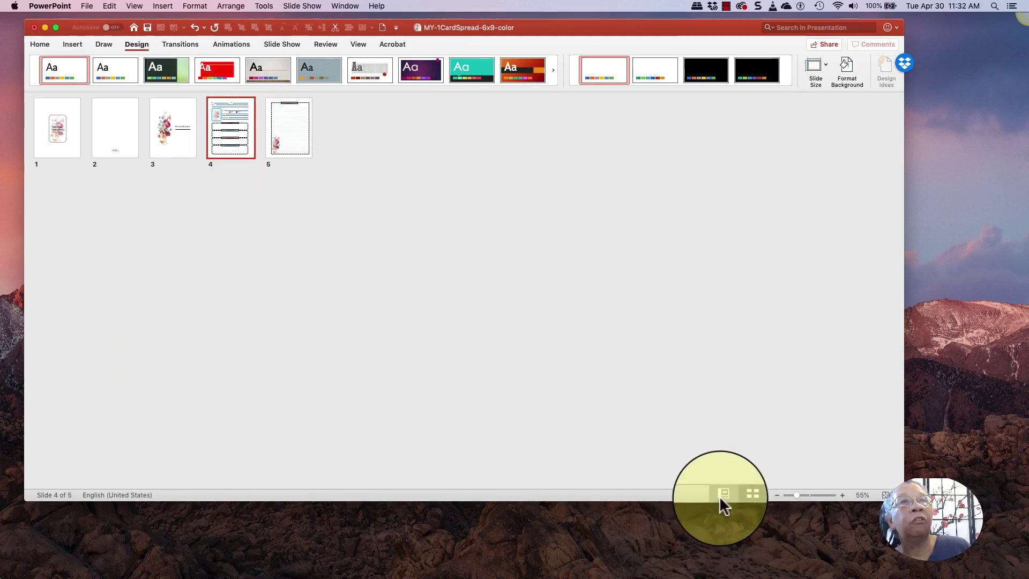
- Return to Normal view and select the floral card behind the Daily Draw Tarot Journal cover title
left_click(722, 494)
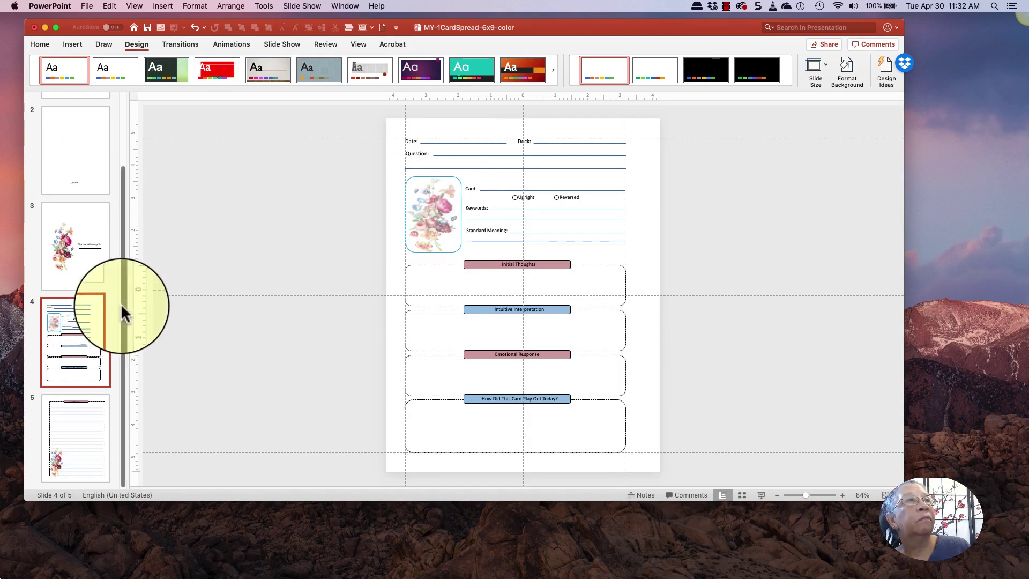
left_click_drag(121, 304, 124, 239)
left_click(91, 171)
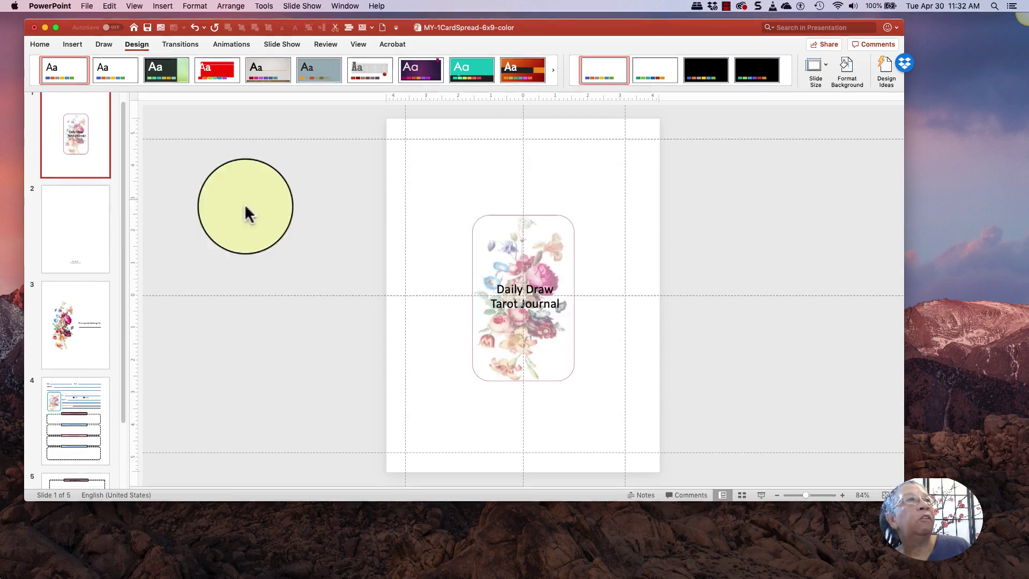
left_click(462, 251)
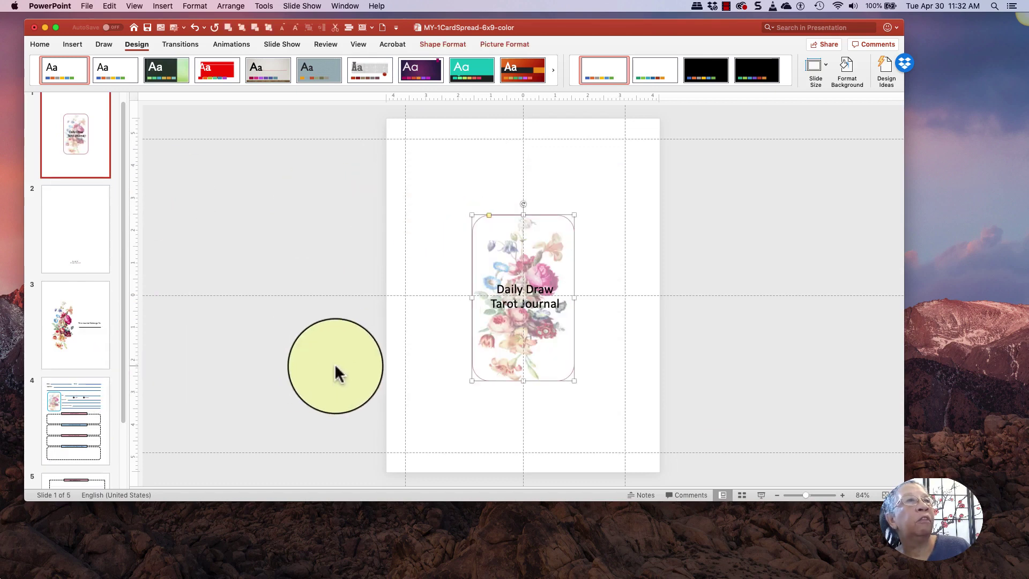
- Delete the floral images from the cover and the This Journal Belongs To page
key("Delete")
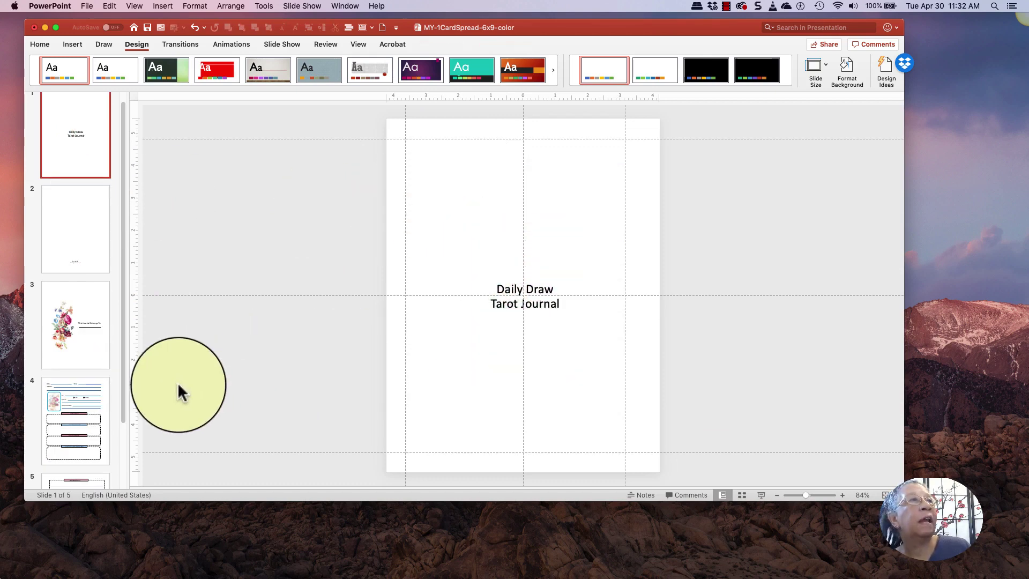
left_click(62, 324)
left_click(448, 283)
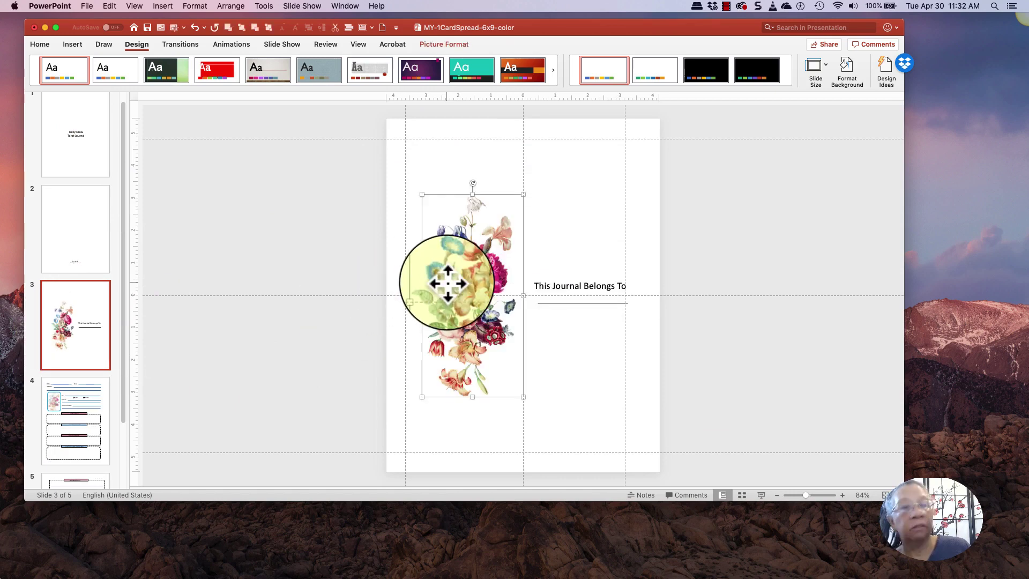
key("Delete")
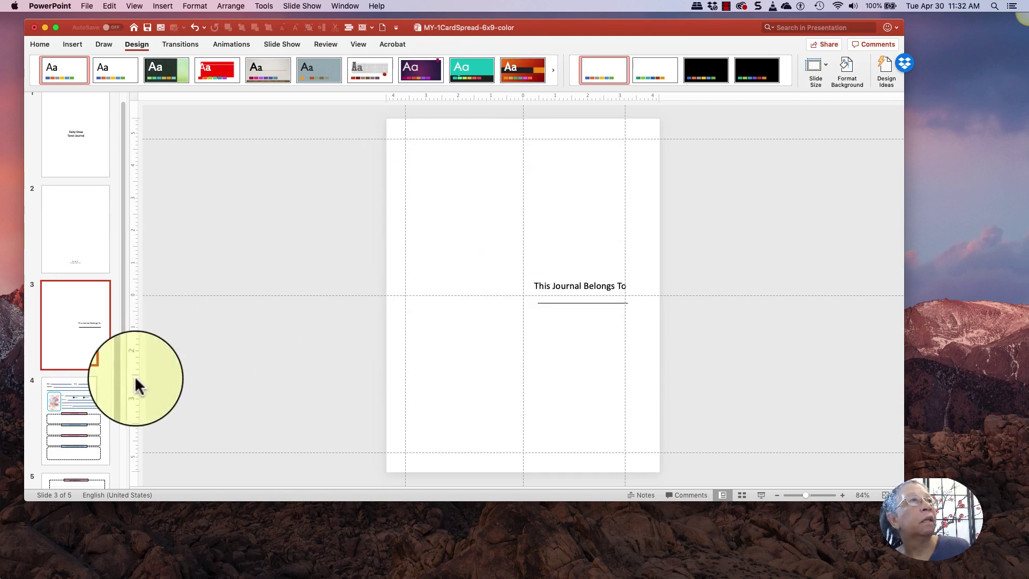
- Zoom in on the lined Evening Reflection page and delete its flower picture
scroll(122, 391, "down", 3)
left_click(76, 372)
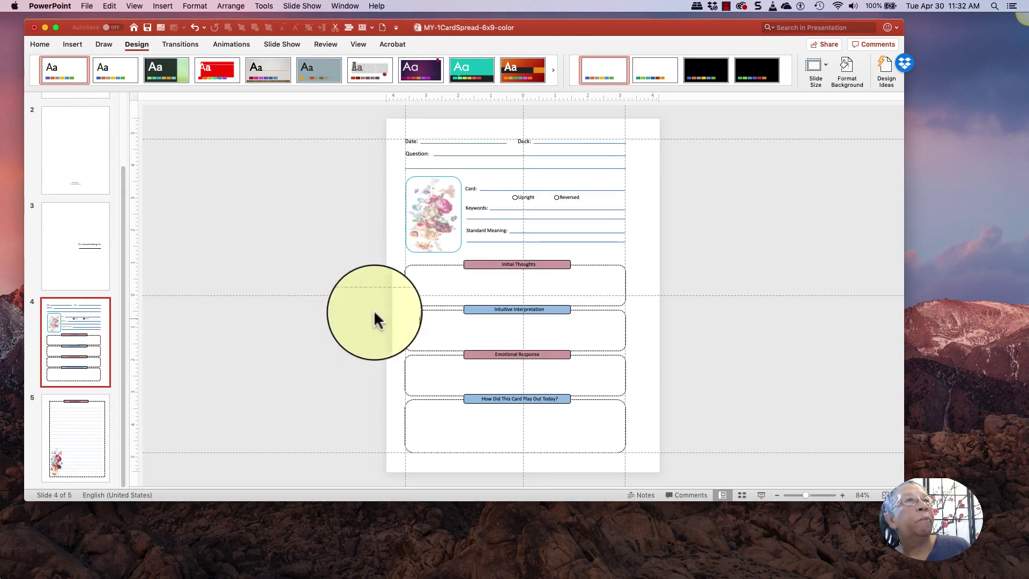
left_click(103, 445)
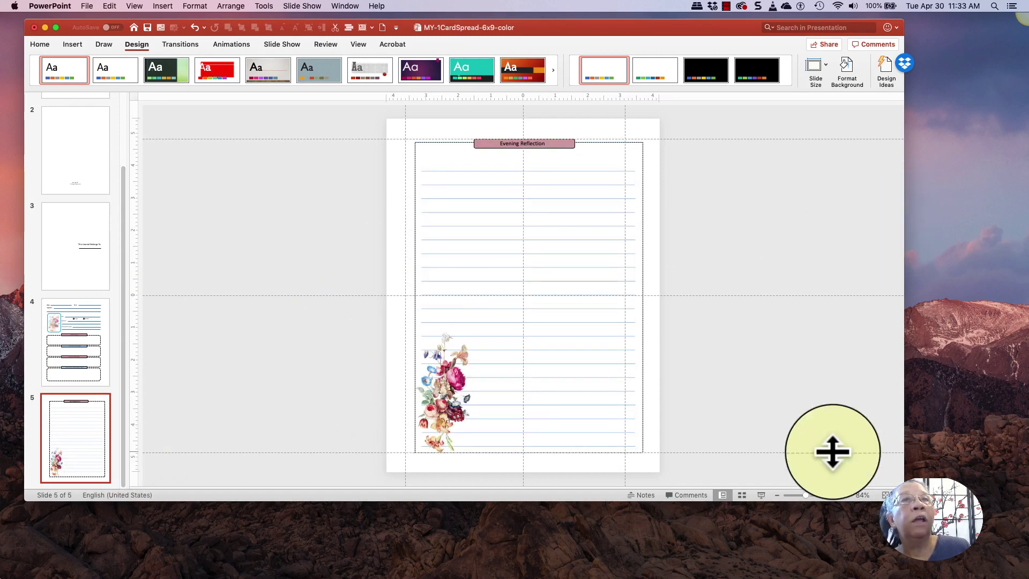
left_click_drag(804, 494, 811, 496)
scroll(903, 249, "up", 1)
left_click_drag(903, 248, 892, 153)
left_click(525, 155)
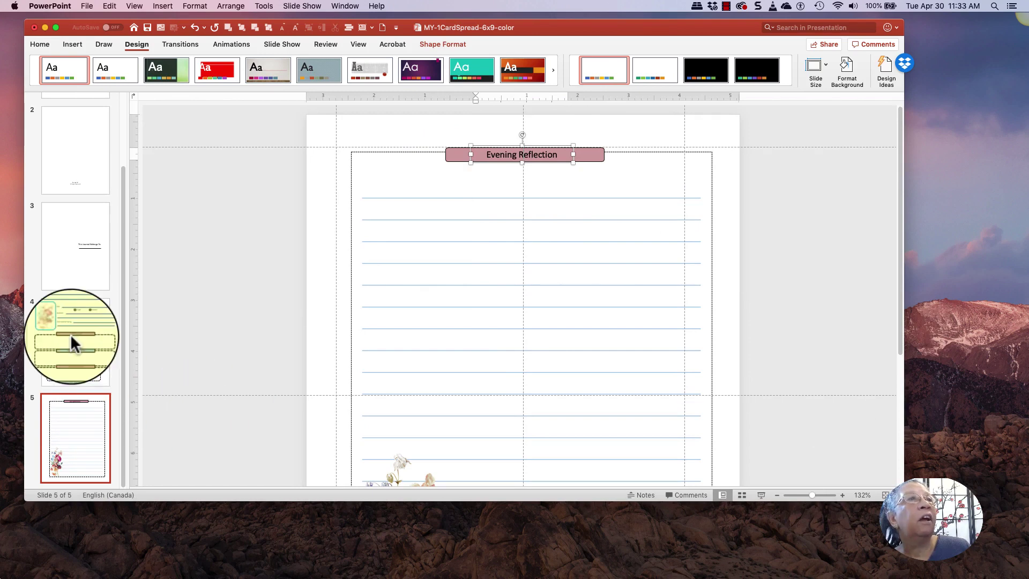
scroll(557, 338, "down", 5)
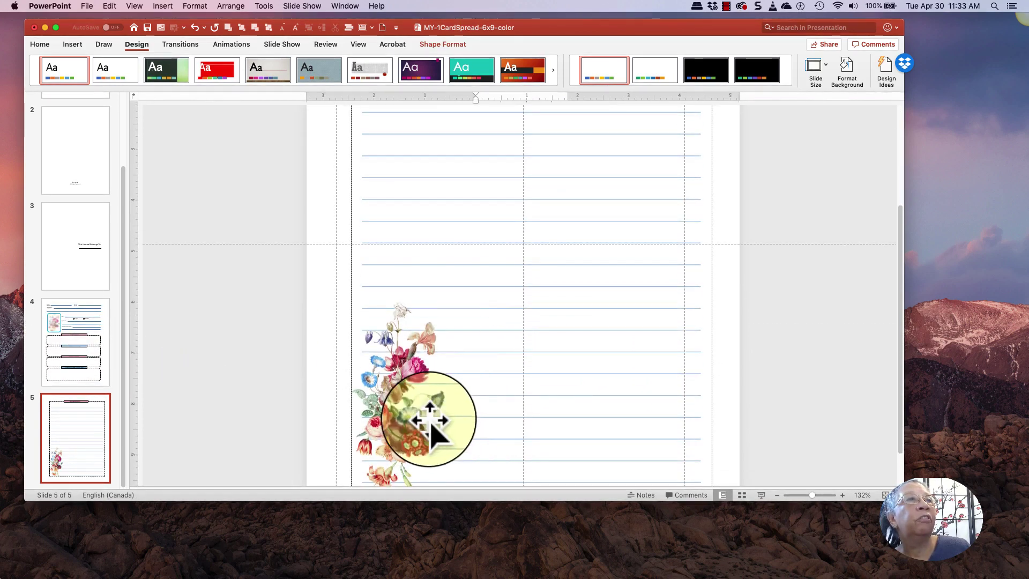
left_click(406, 388)
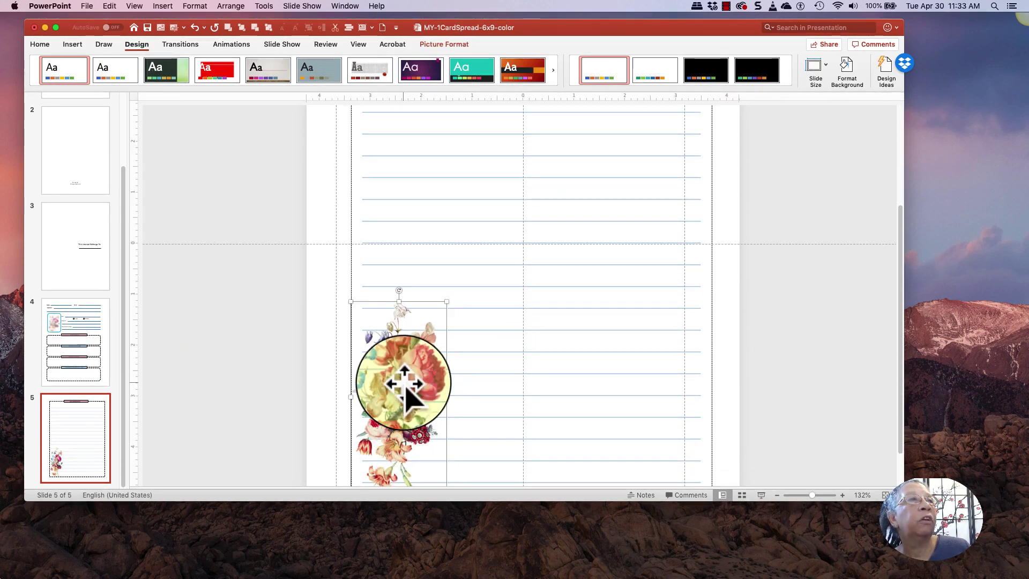
key("Delete")
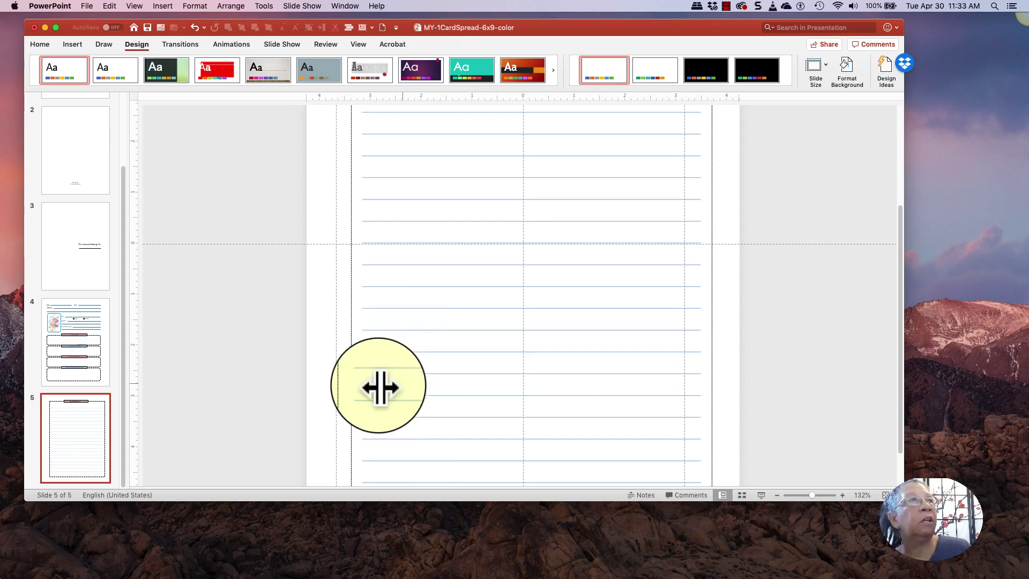
- Try deleting the flower picture on slide 4, then undo to restore it
left_click(75, 356)
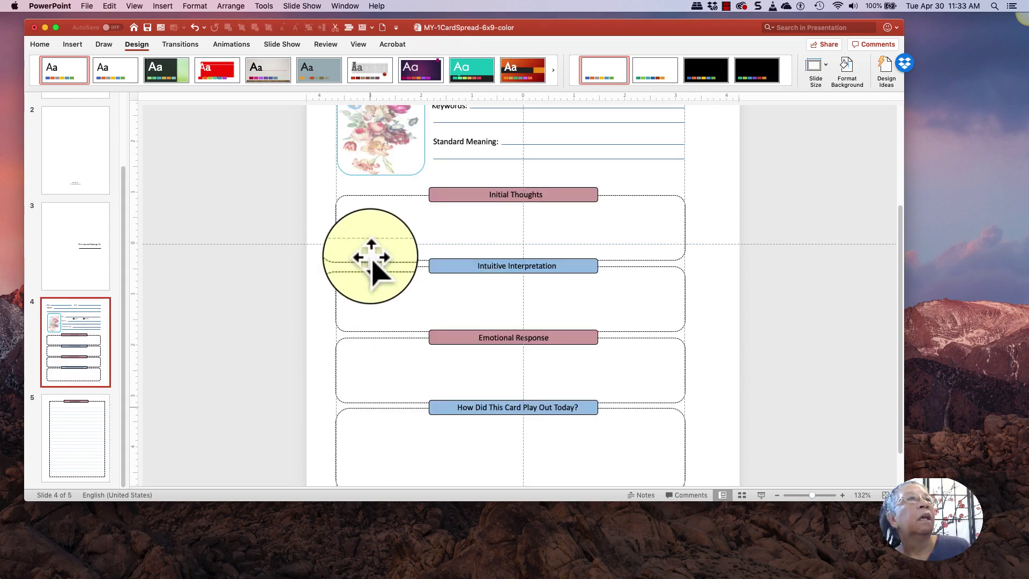
scroll(374, 268, "up", 4)
left_click(378, 256)
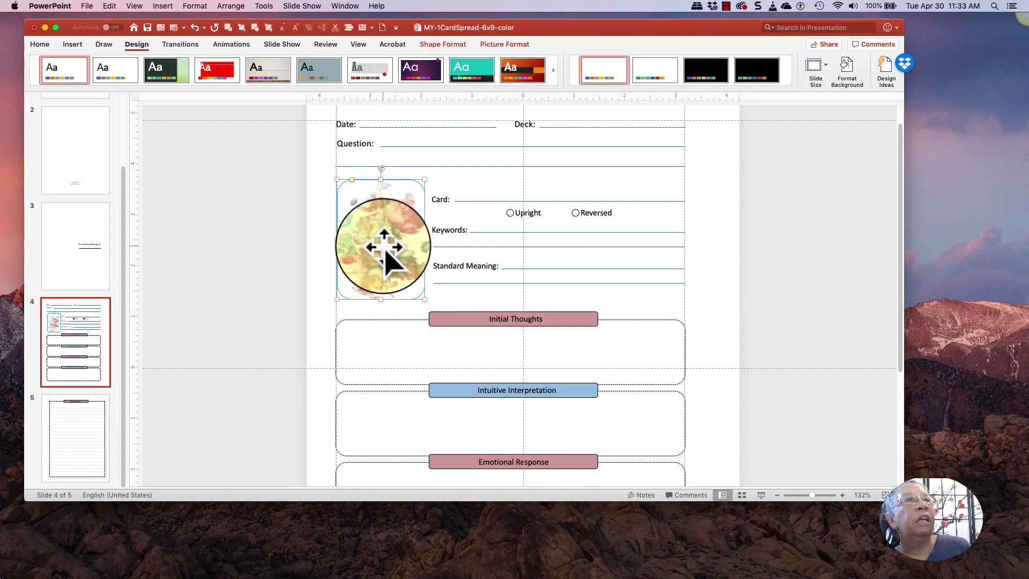
key("Delete")
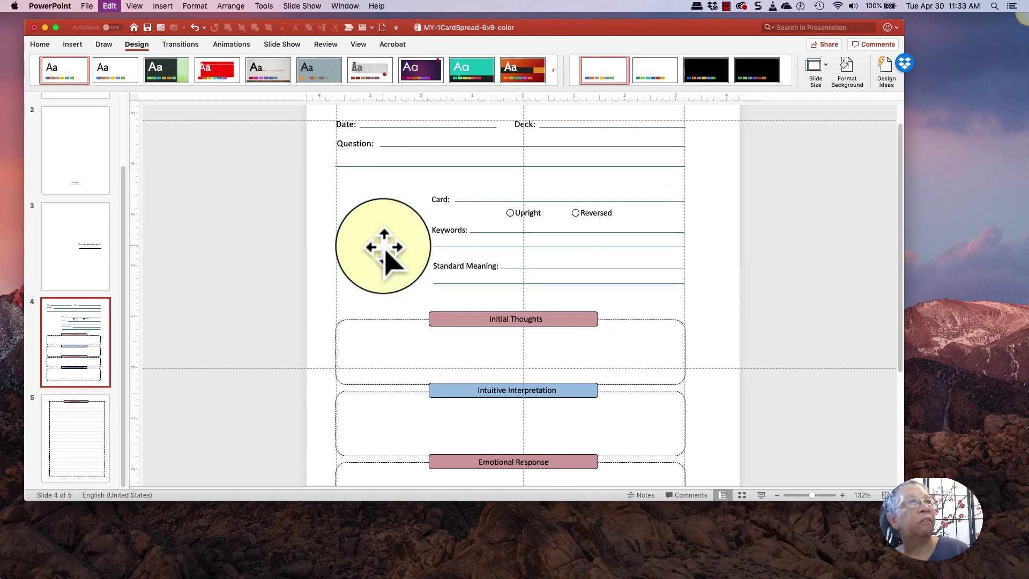
key("super+z")
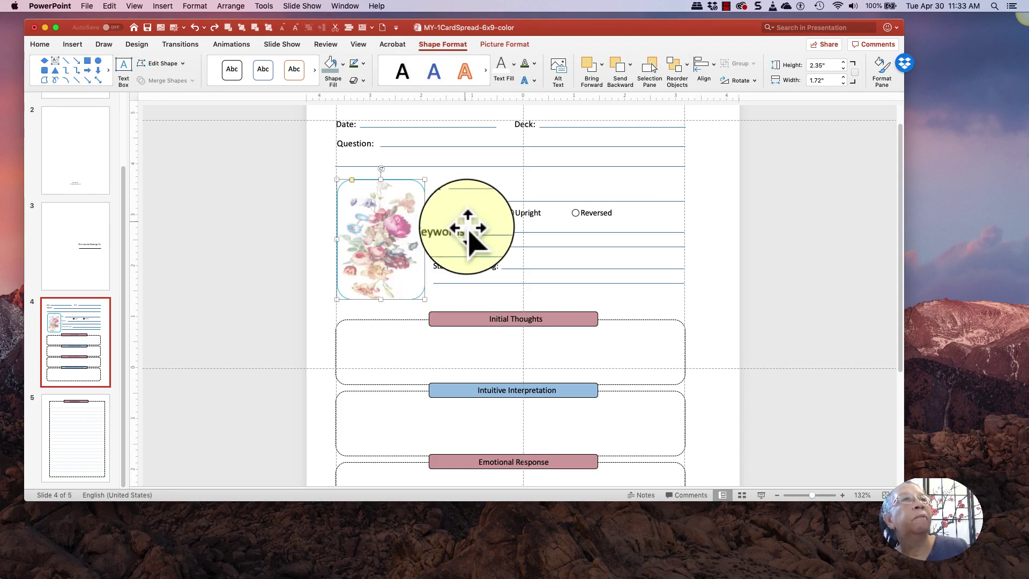
- Select the How Did This Card Play Out Today? and Emotional Response labels, cancelling an accidental move
scroll(481, 230, "up", 2)
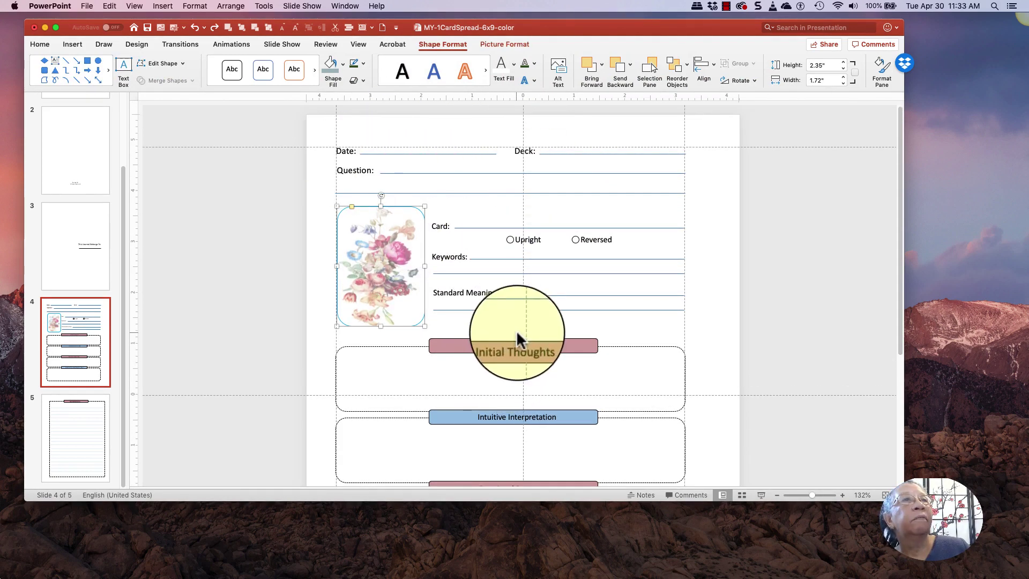
scroll(516, 330, "down", 5)
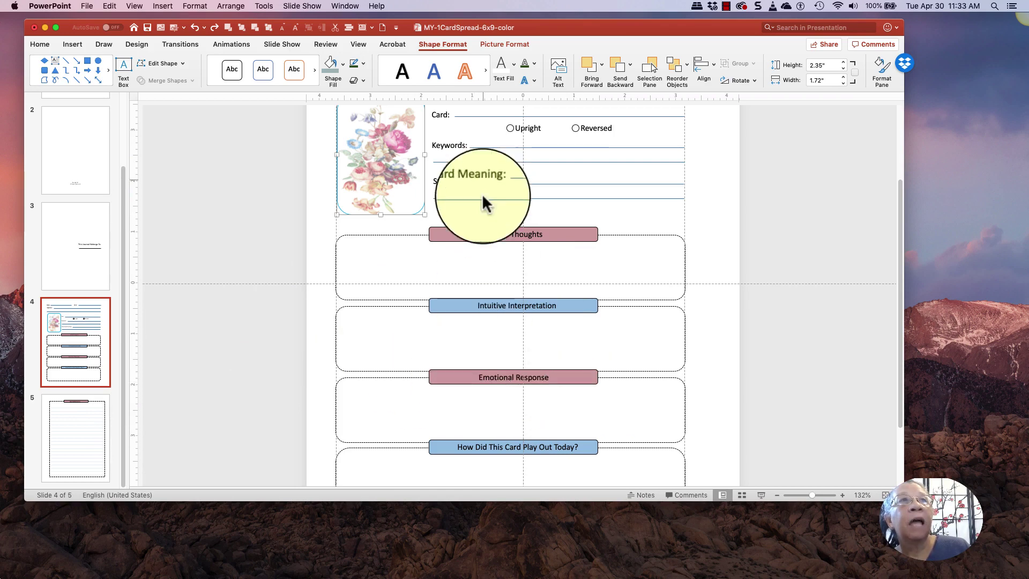
left_click(497, 446)
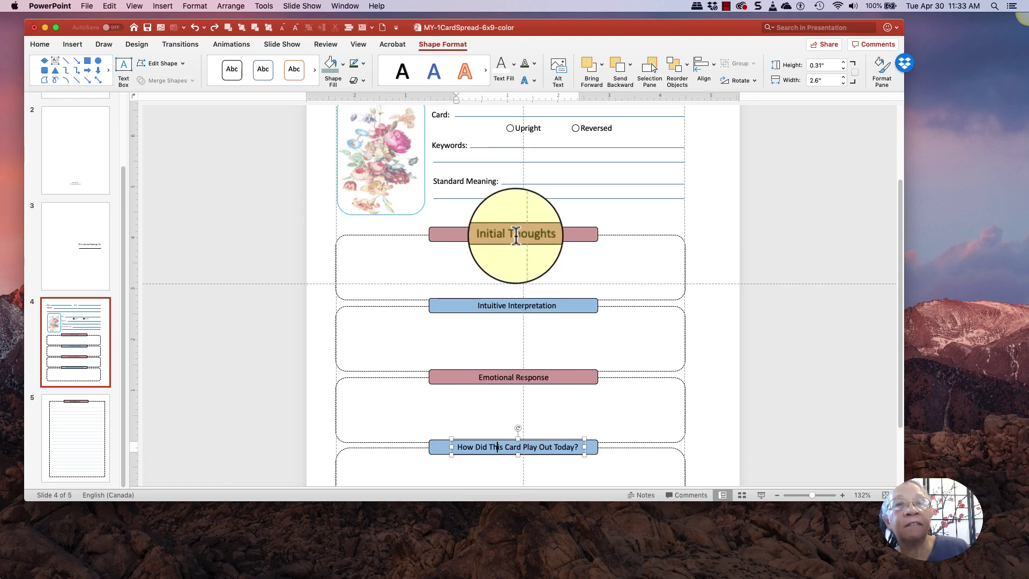
left_click(507, 377)
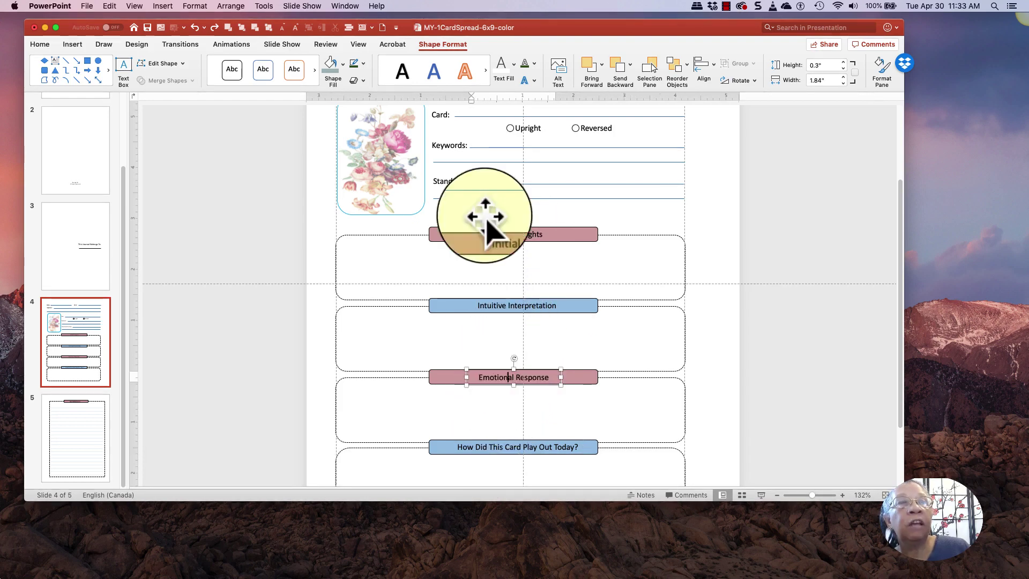
left_click(46, 46)
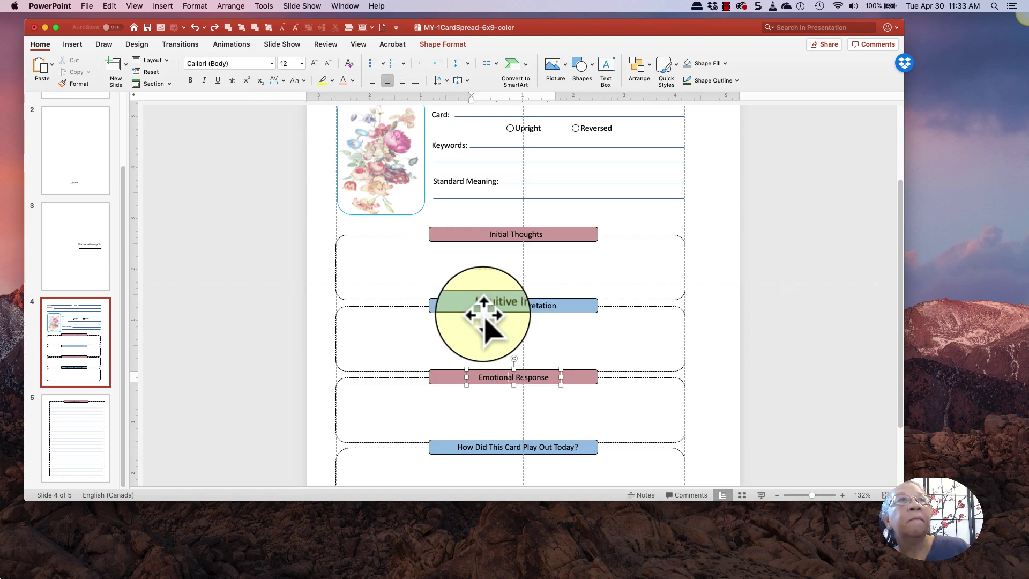
left_click_drag(490, 377, 573, 375)
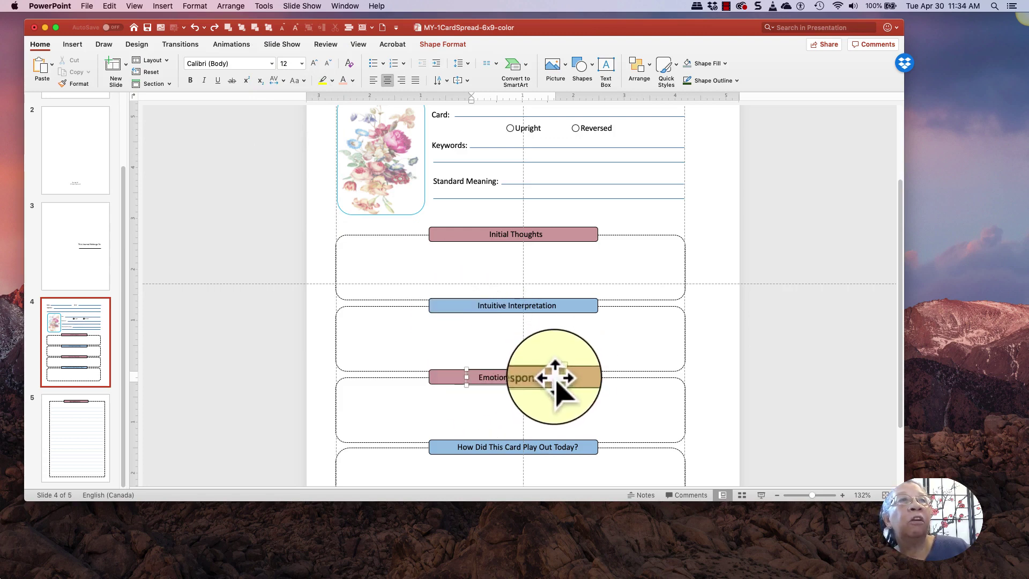
key("Escape")
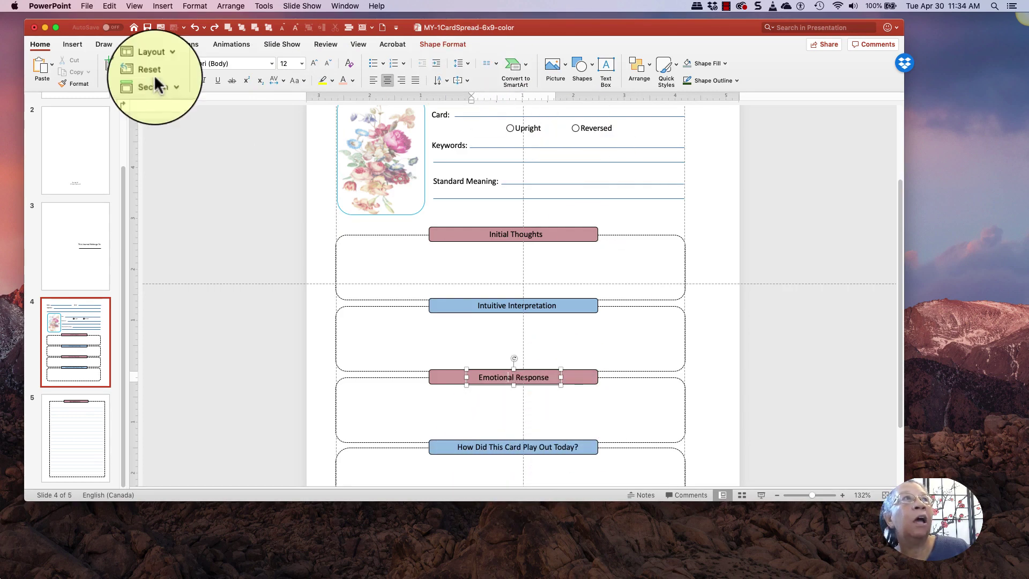
- Set the slide size to 6 in wide by 9 in tall, scaling content to fit
left_click(133, 45)
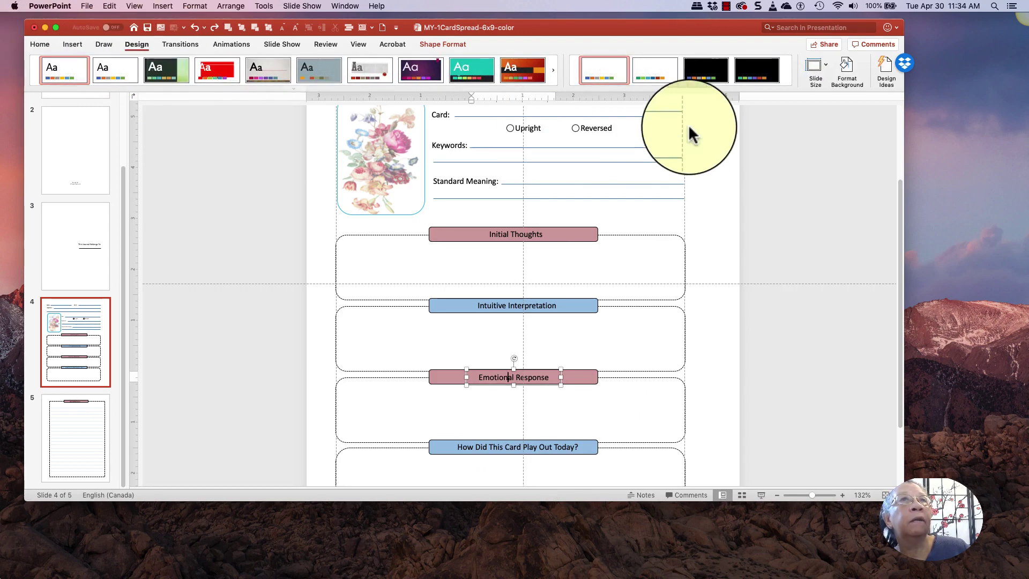
left_click(824, 62)
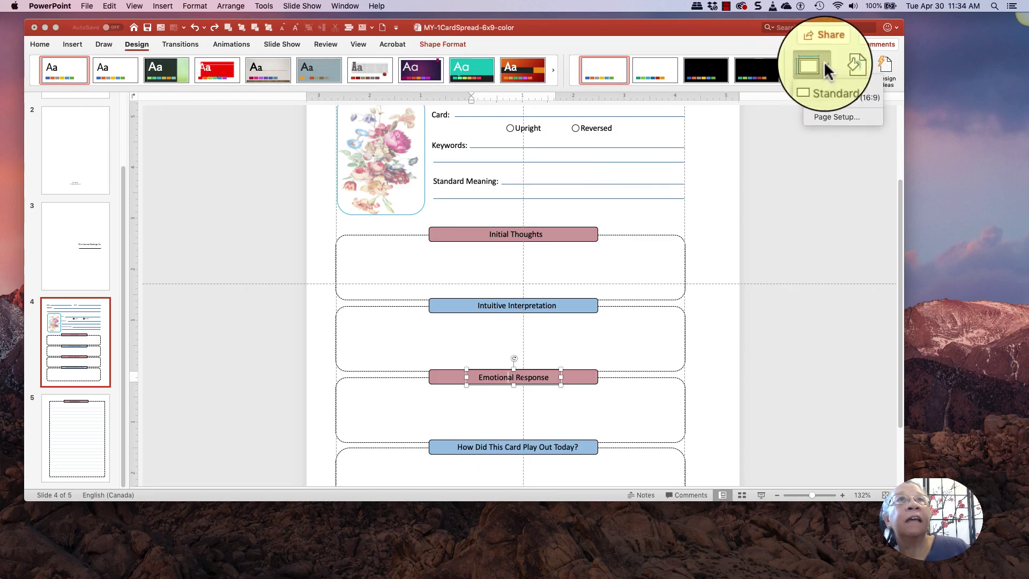
left_click(823, 118)
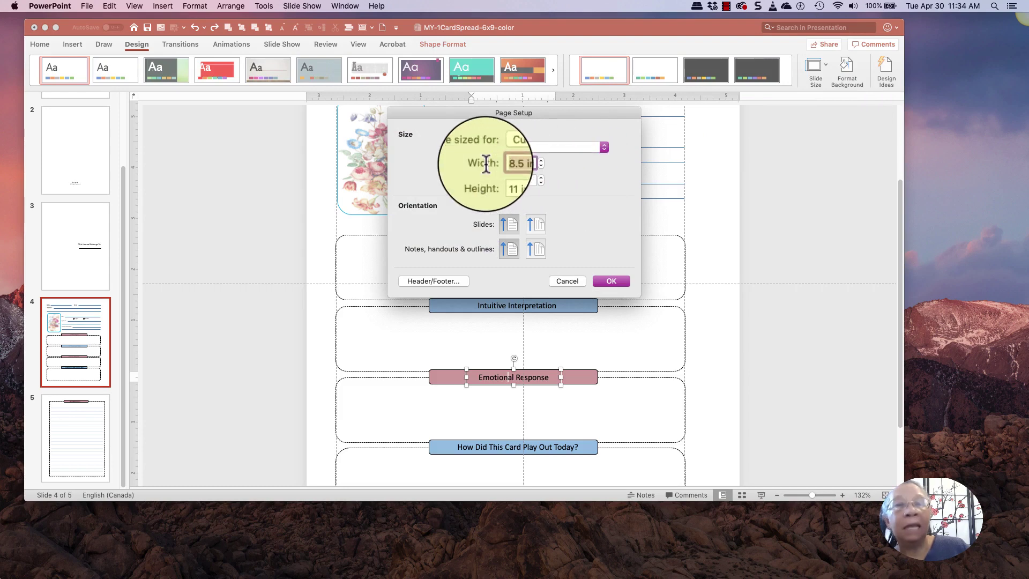
type("6")
left_click(519, 181)
left_click_drag(520, 182, 484, 183)
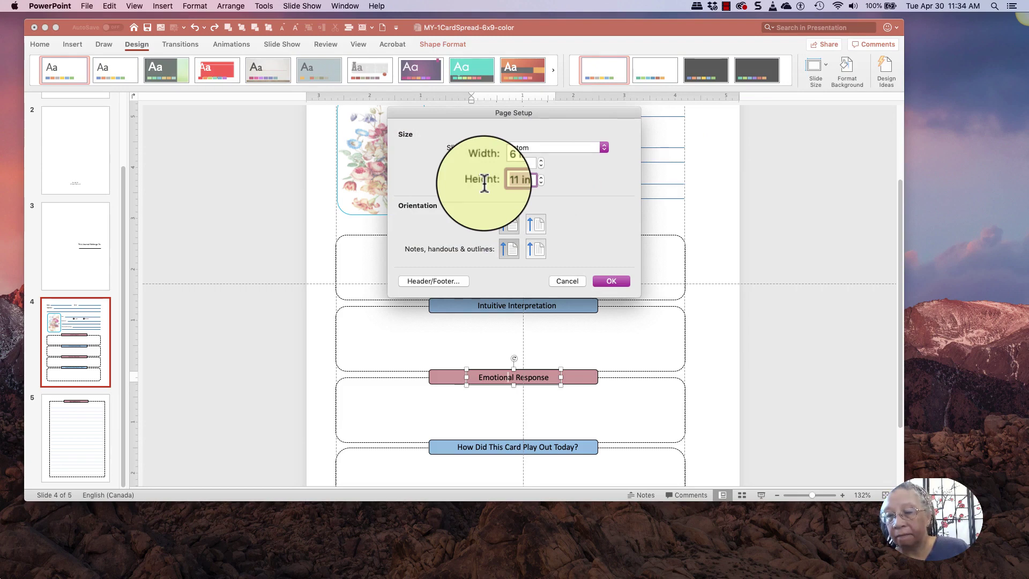
type("9")
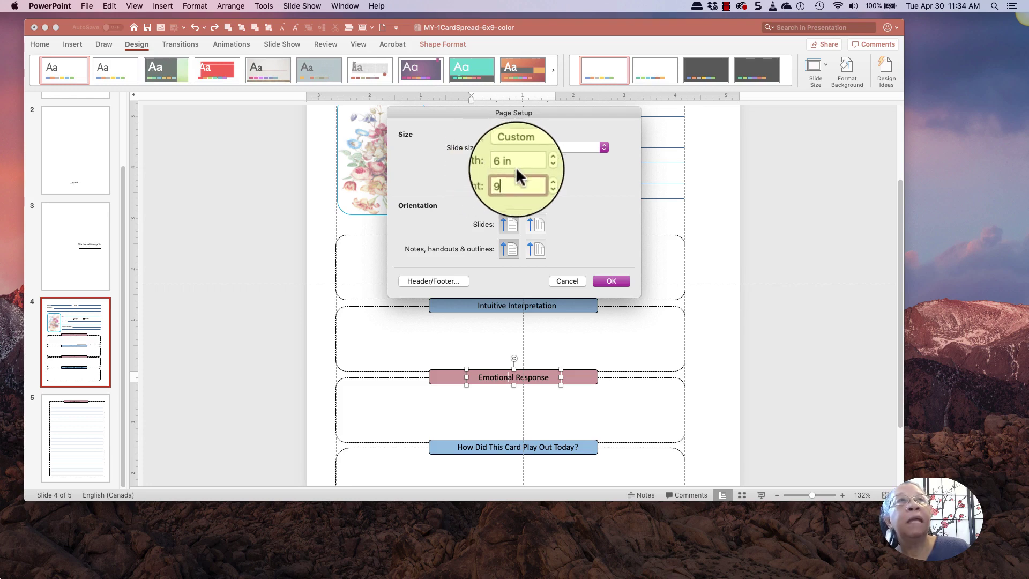
left_click(616, 280)
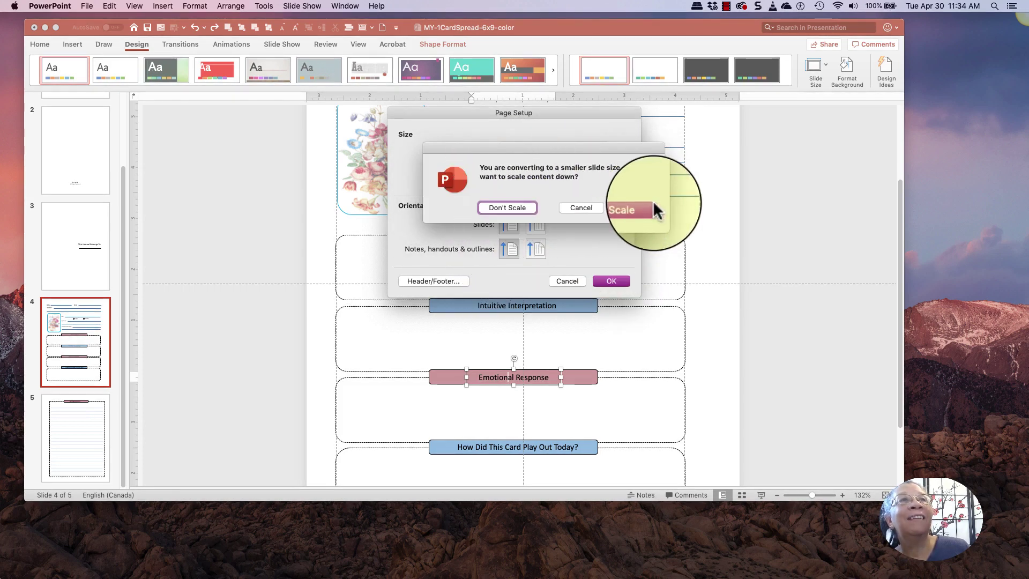
left_click(629, 208)
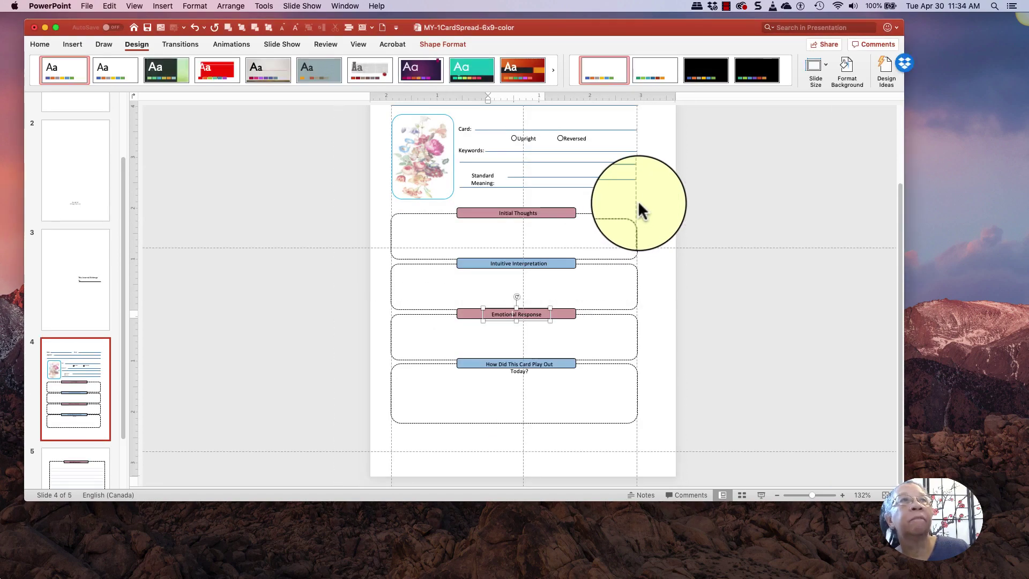
- Move the right vertical guide to 2.46, then select the Deck and Question answer lines
scroll(641, 215, "up", 5)
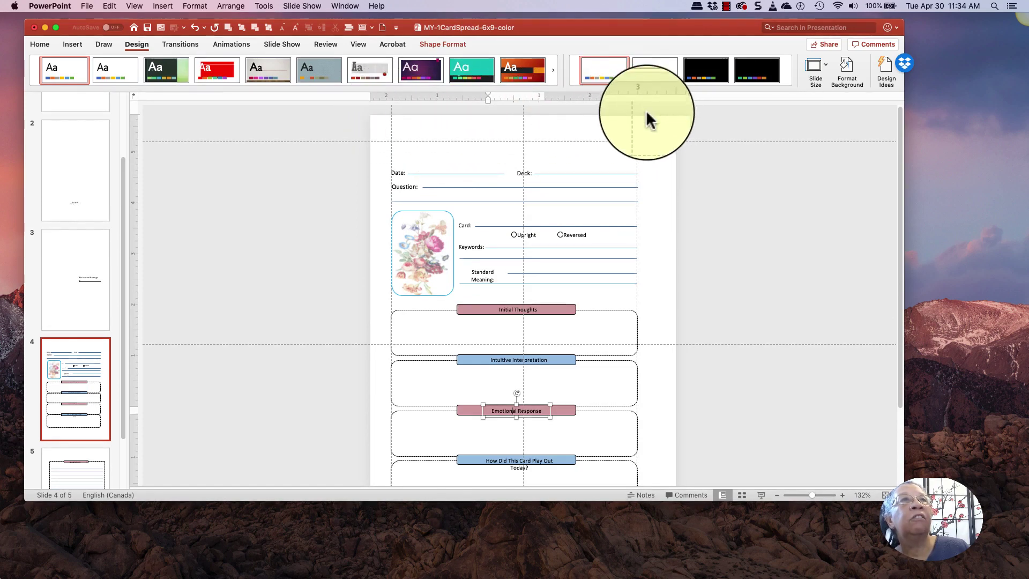
left_click_drag(636, 105, 651, 109)
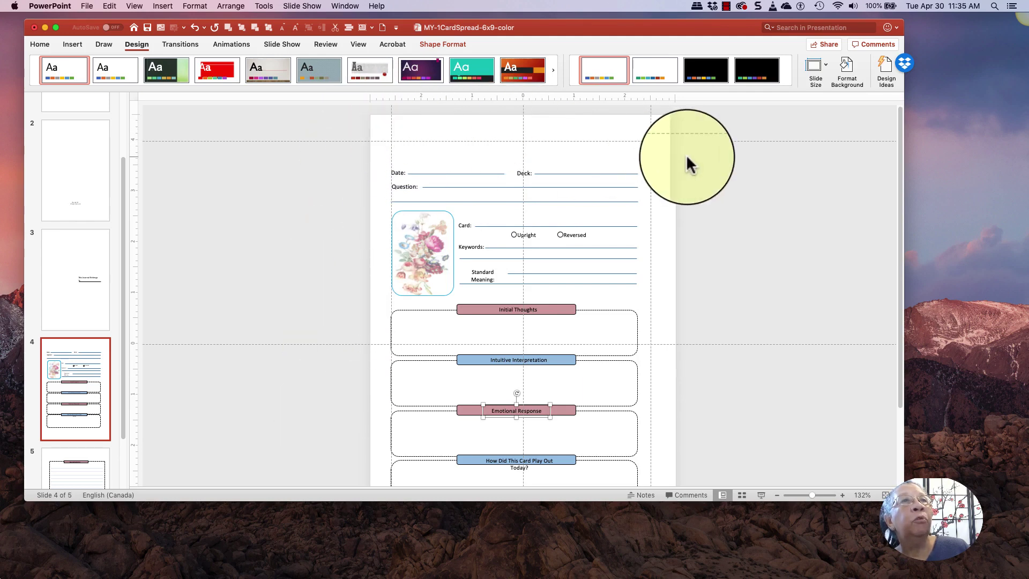
left_click(589, 175)
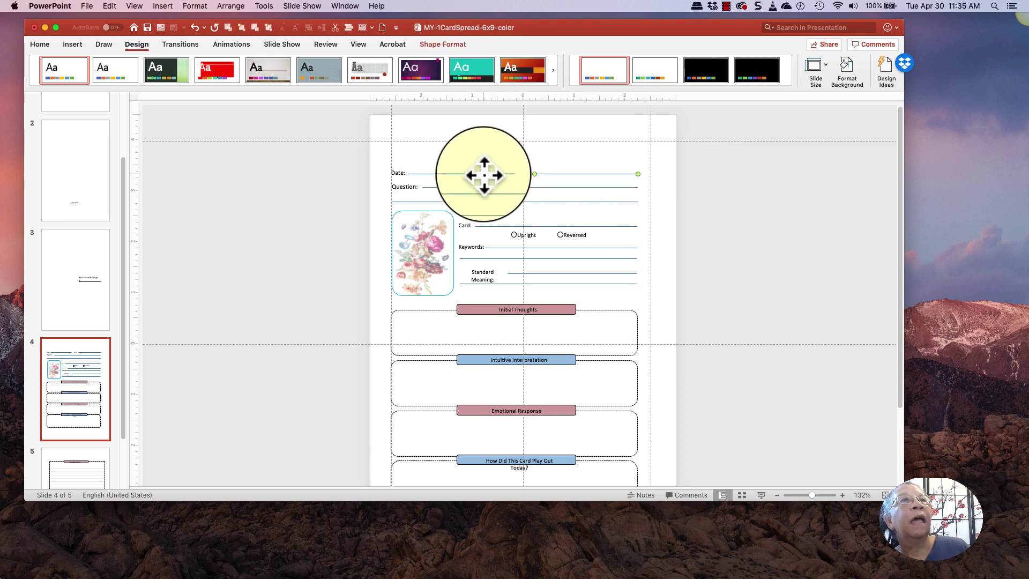
left_click(478, 186)
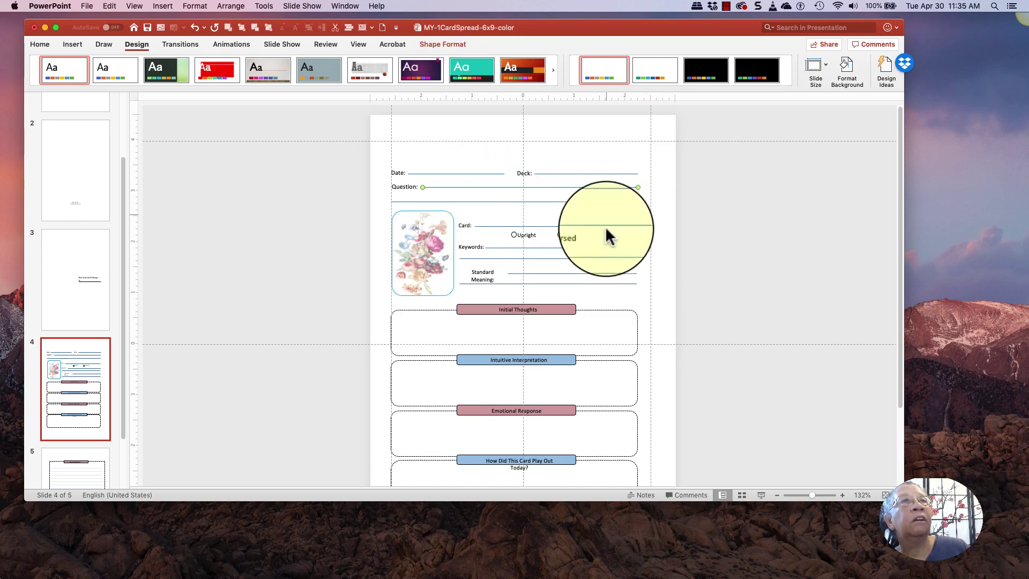
- Zoom in and widen the How Did This Card Play Out Today? label onto one line
scroll(597, 282, "down", 2)
scroll(597, 284, "down", 2)
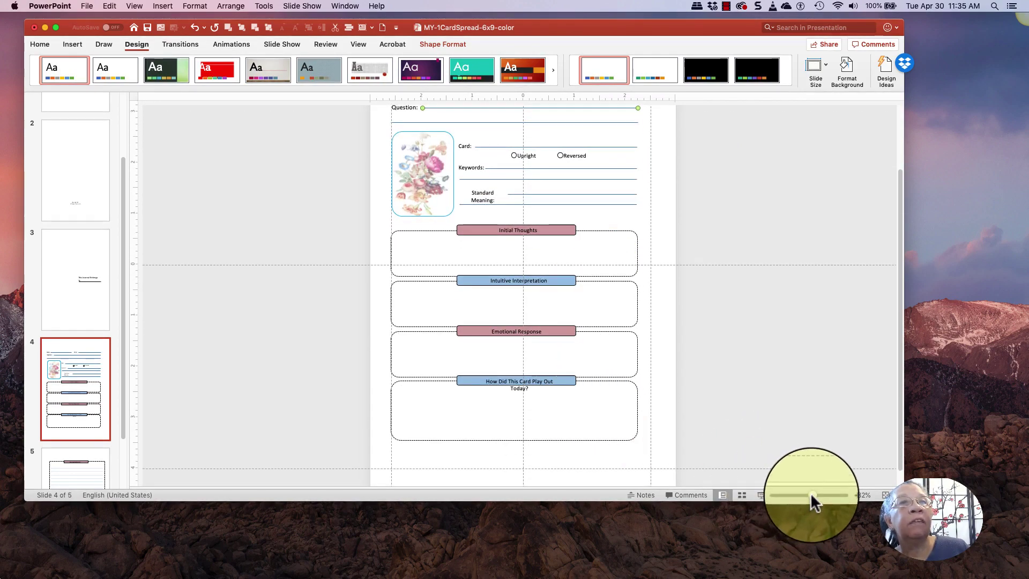
left_click_drag(810, 492, 817, 493)
scroll(707, 442, "down", 10)
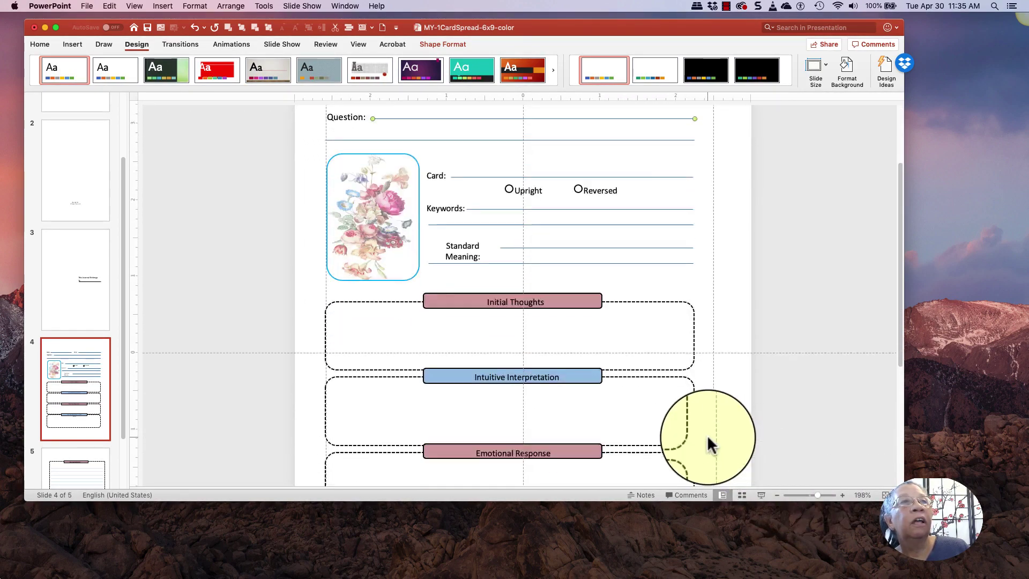
left_click(515, 394)
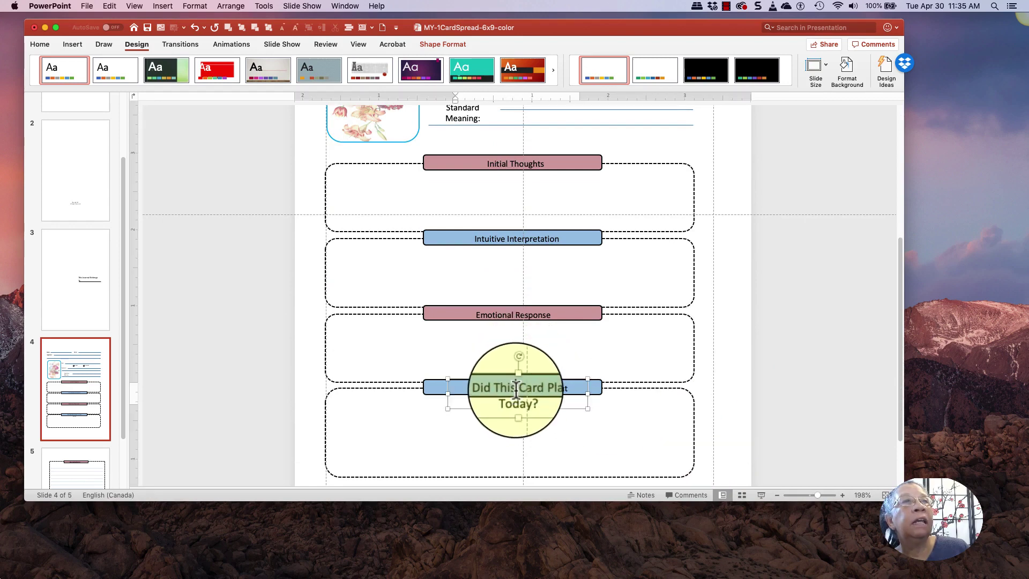
left_click_drag(447, 394, 436, 387)
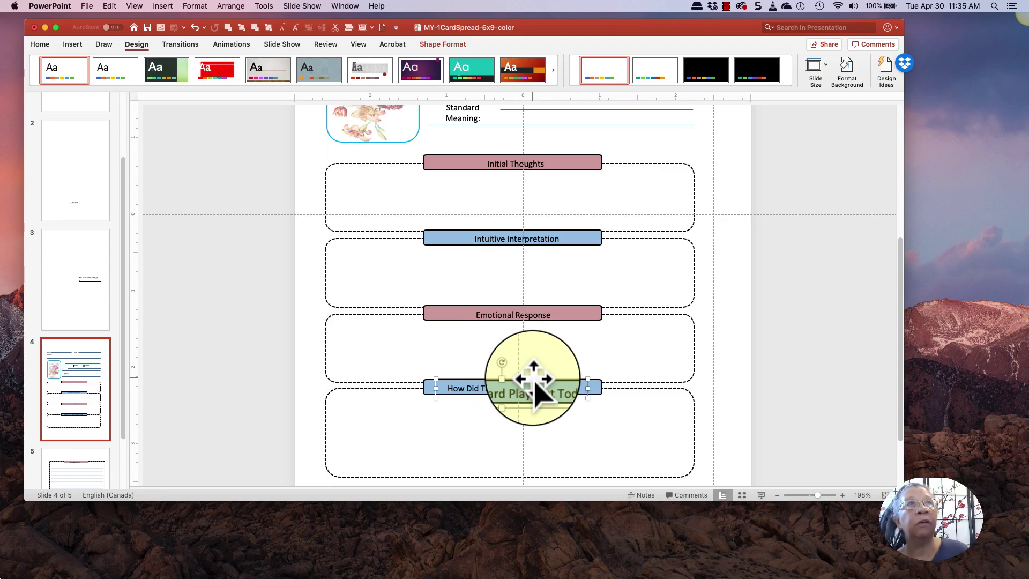
- On slide 3, widen the This Journal Belongs To box so it reads on one line
left_click(96, 474)
scroll(455, 287, "up", 5)
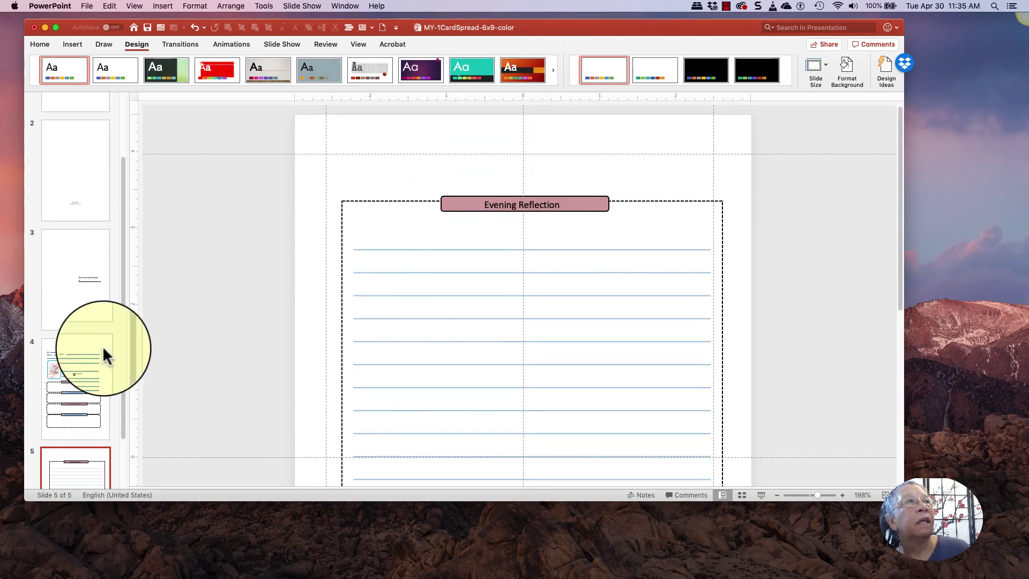
left_click(85, 298)
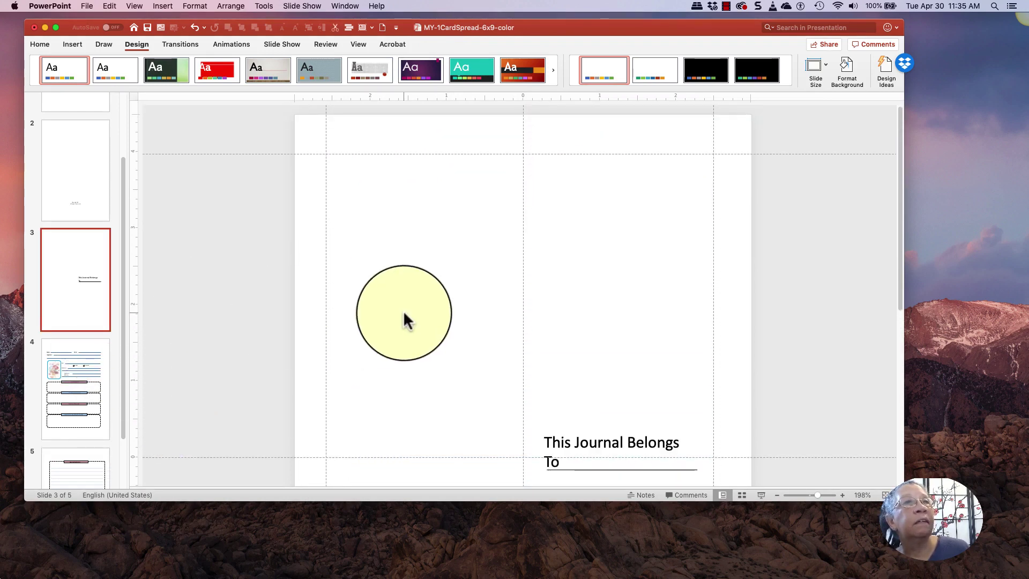
scroll(405, 320, "down", 3)
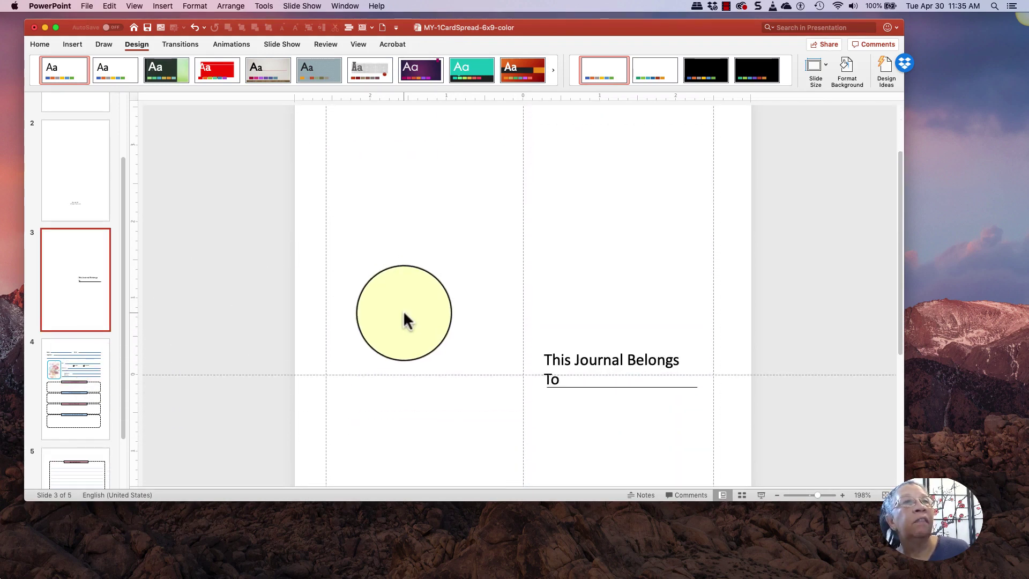
left_click(644, 367)
left_click_drag(534, 371, 354, 368)
mouse_move(528, 346)
left_mouse_down()
mouse_move(530, 312)
mouse_move(528, 345)
left_mouse_up()
- Move the signature underline left so it sits beneath the heading
left_click(562, 388)
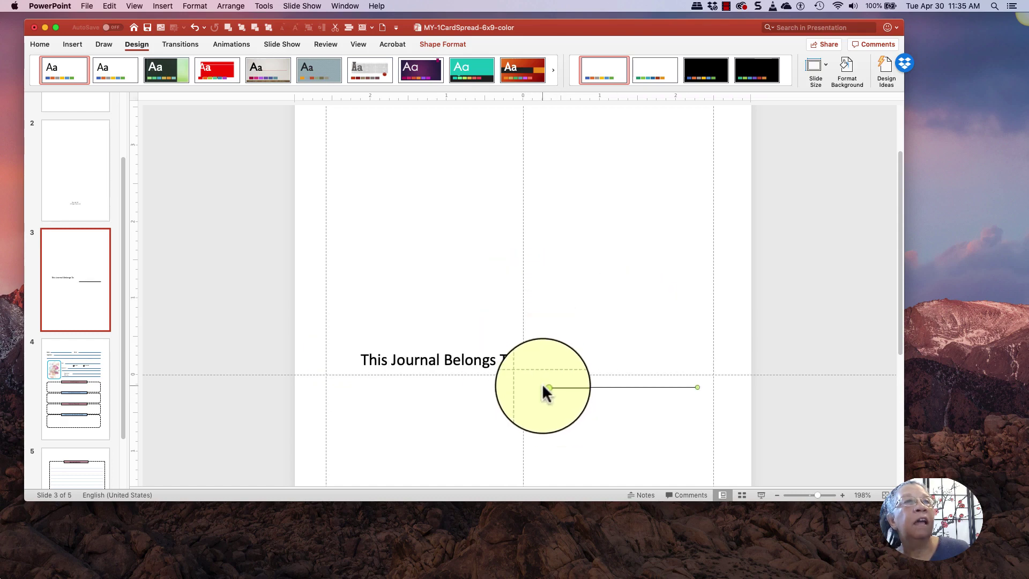
left_click_drag(574, 385, 391, 387)
left_click(411, 359)
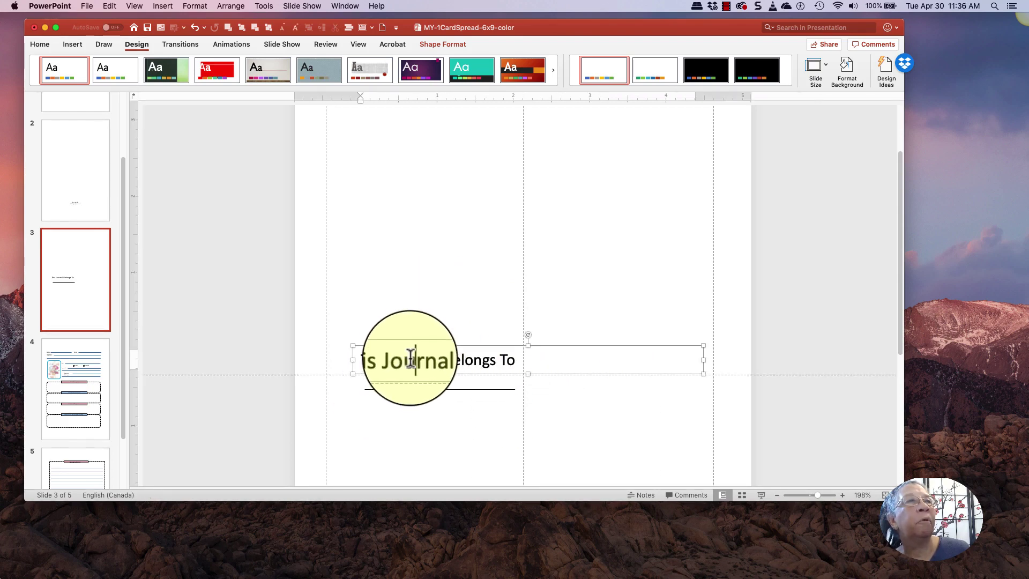
- Check slide 2 and the Daily Draw Tarot Journal title slide, then return to slide 4
left_click(91, 202)
scroll(89, 202, "up", 3)
left_click(87, 180)
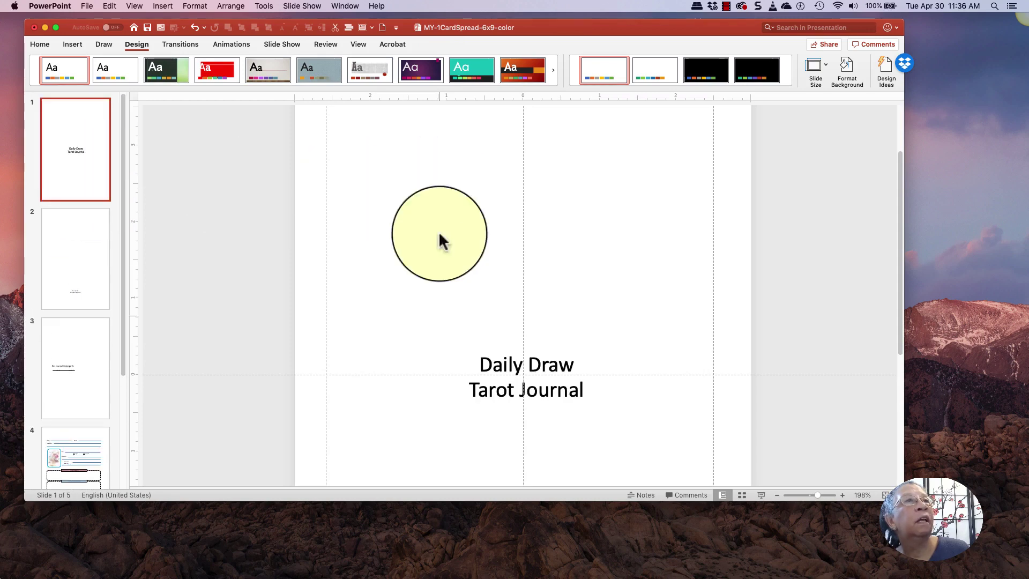
left_click(504, 344)
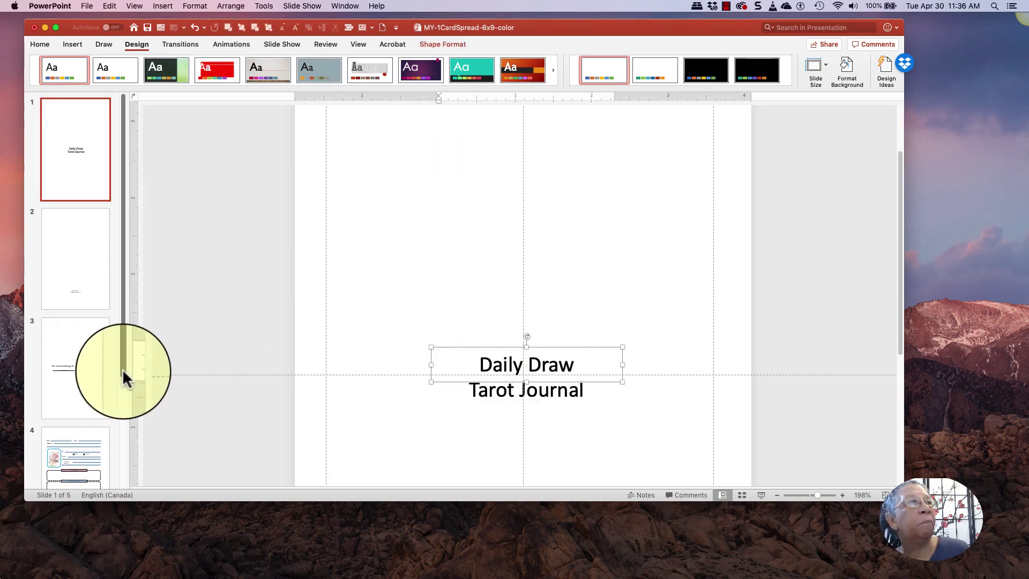
left_click_drag(122, 368, 118, 477)
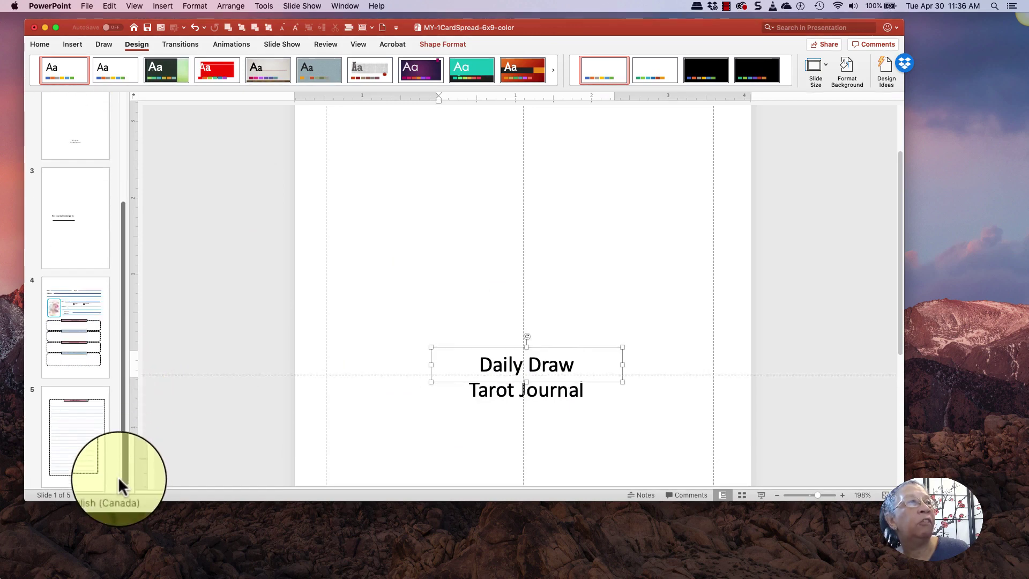
left_click(84, 347)
scroll(426, 222, "up", 3)
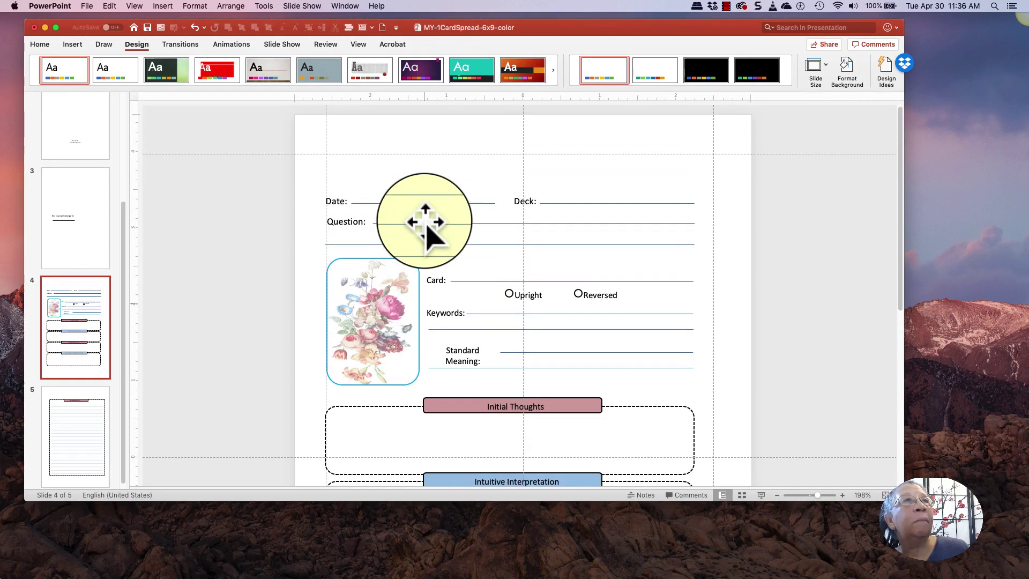
left_click(339, 200)
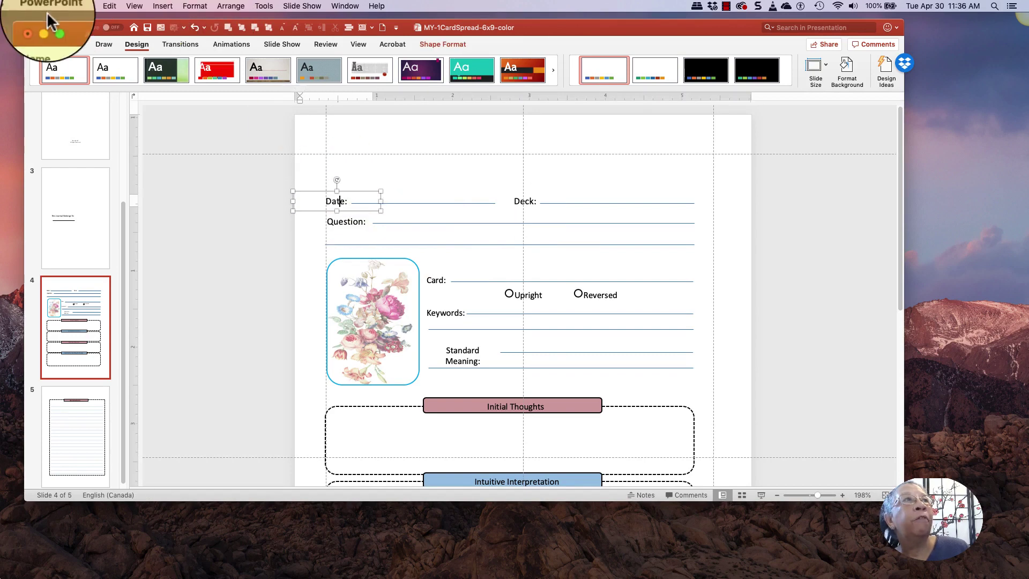
left_click(47, 41)
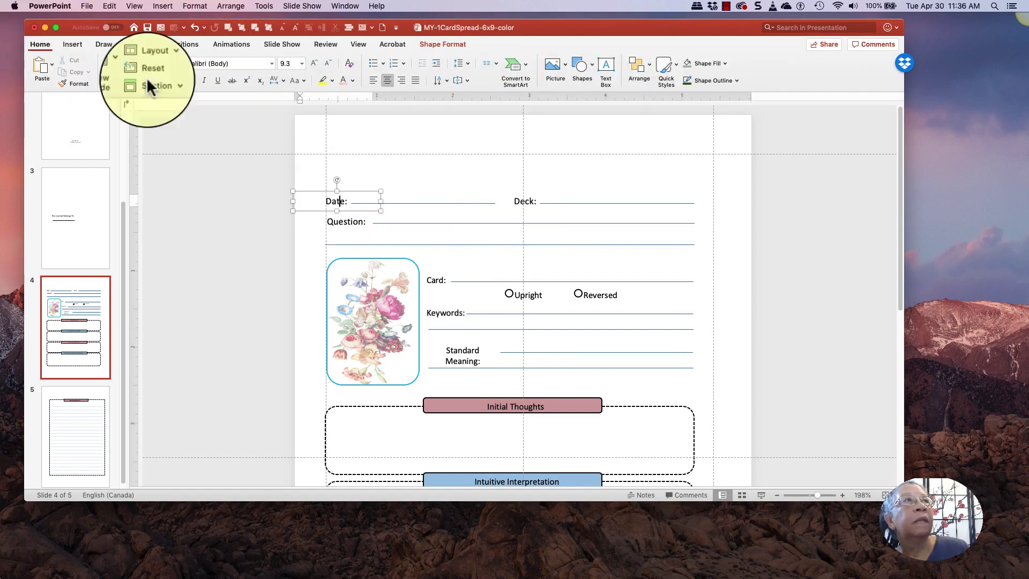
left_click(339, 200)
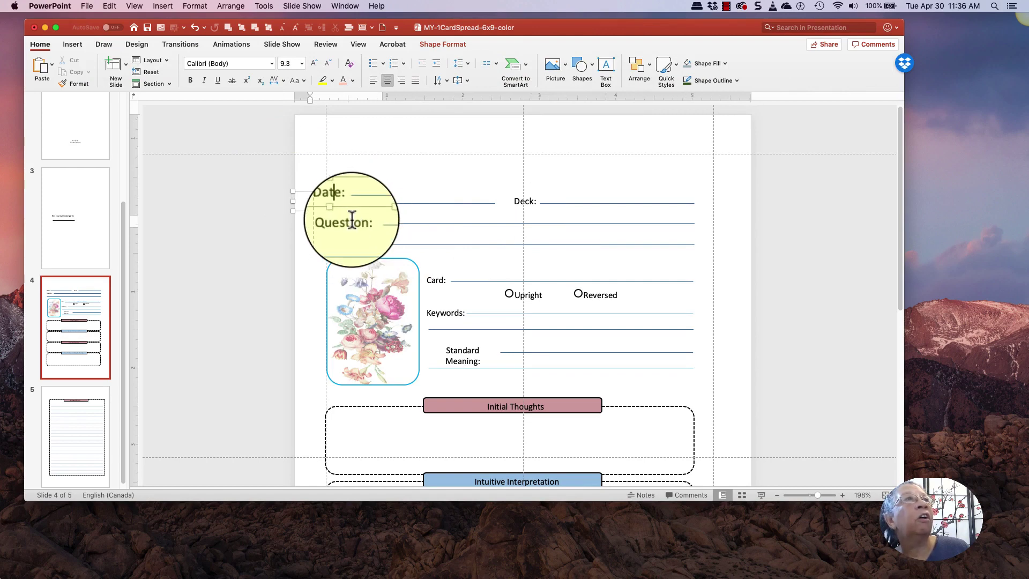
left_click(503, 406)
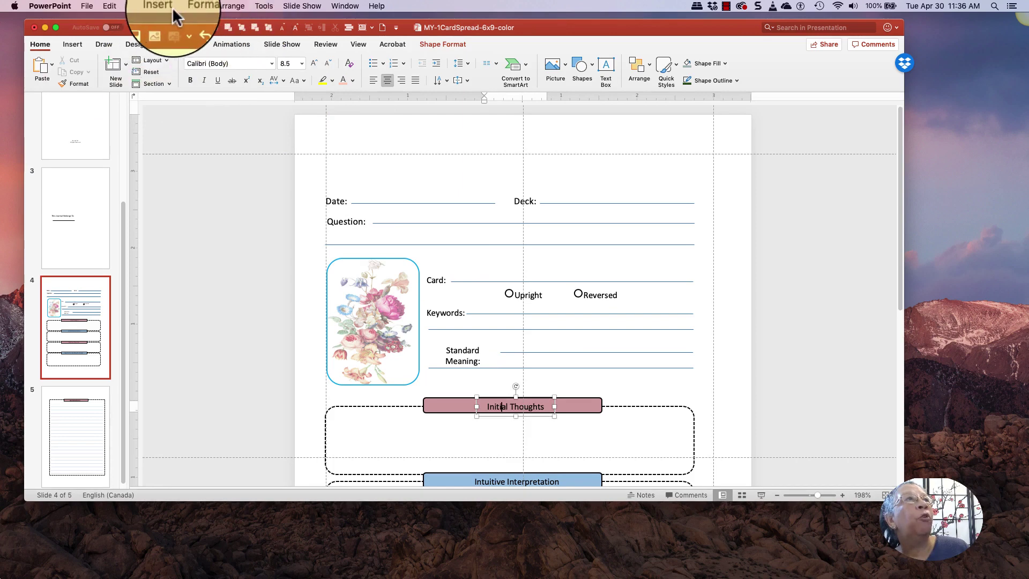
left_click(193, 7)
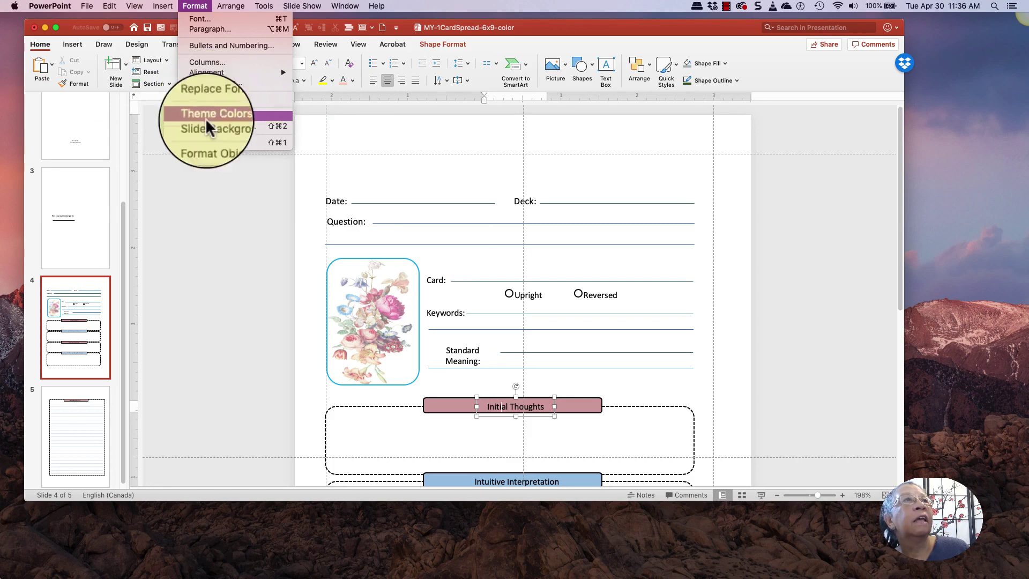
left_click(234, 195)
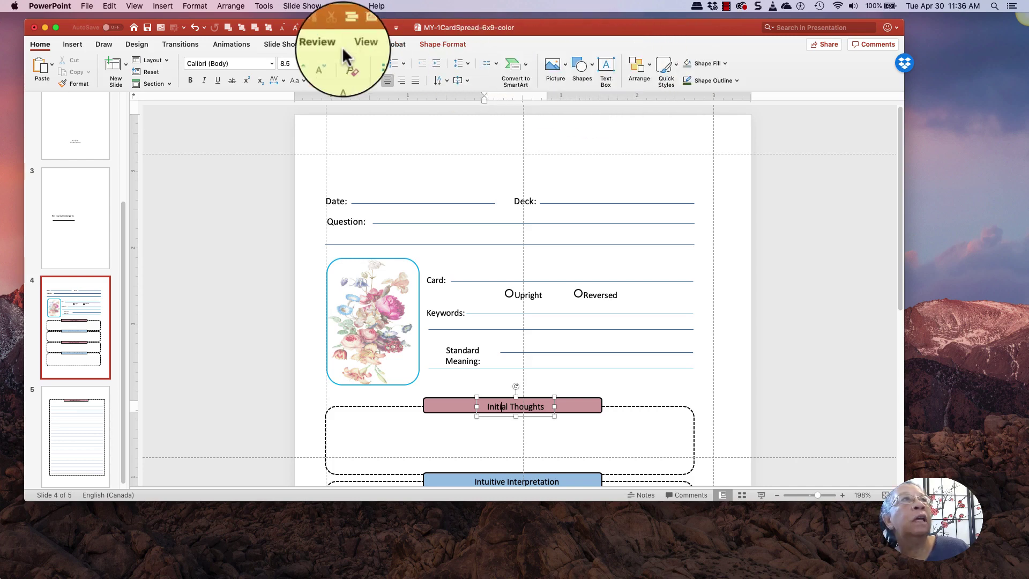
left_click(194, 6)
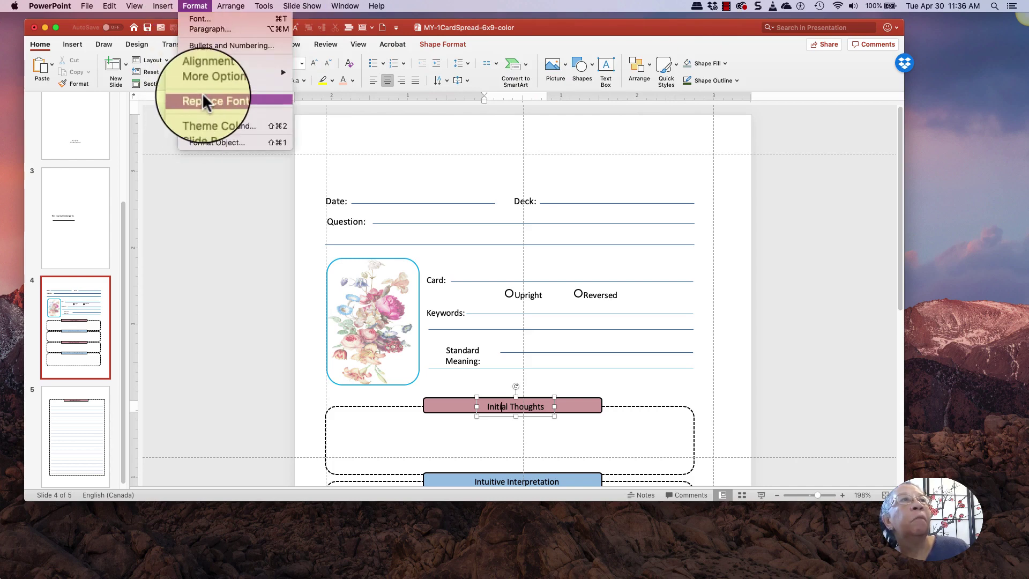
key("Escape")
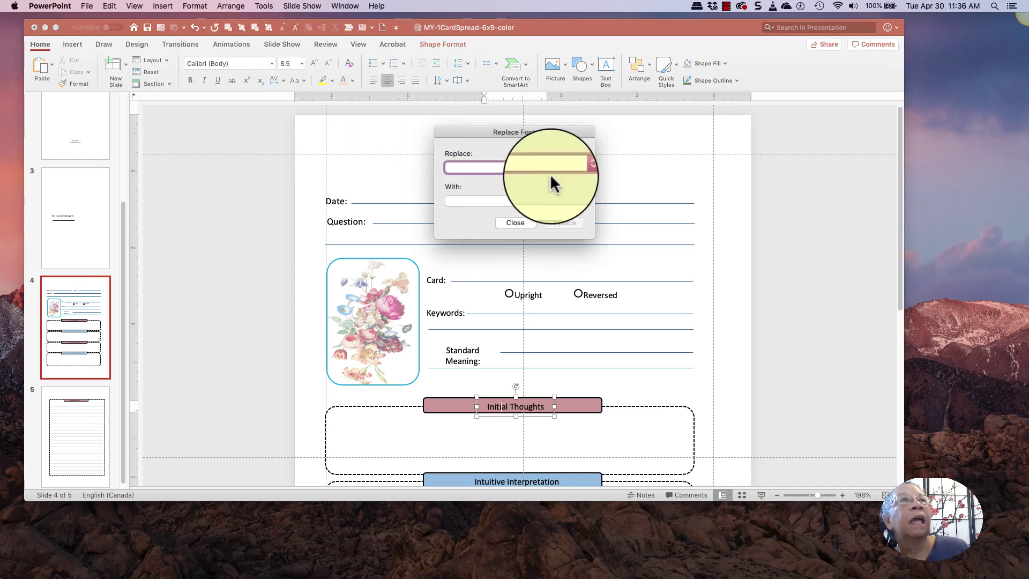
left_click(580, 168)
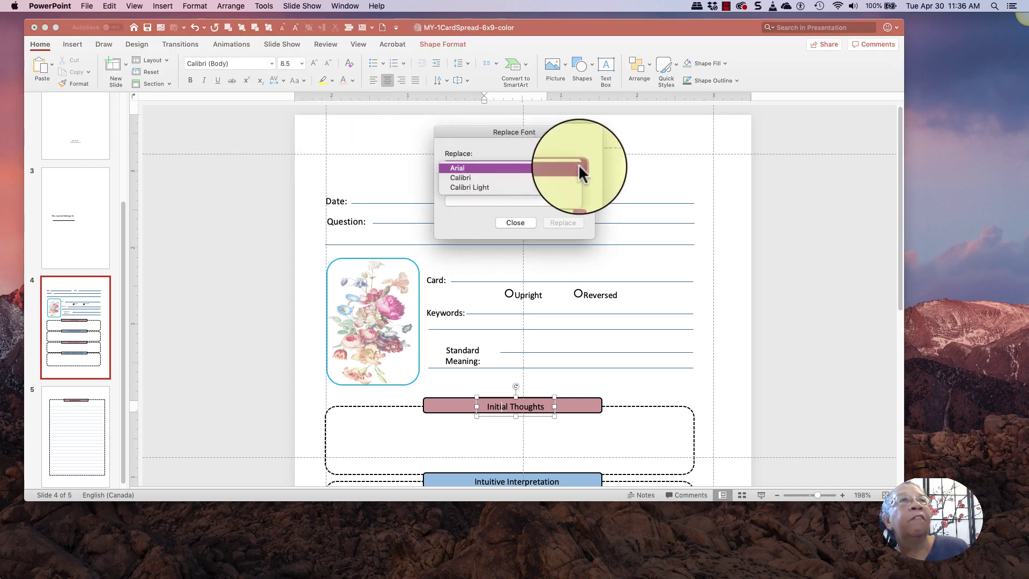
left_click(541, 175)
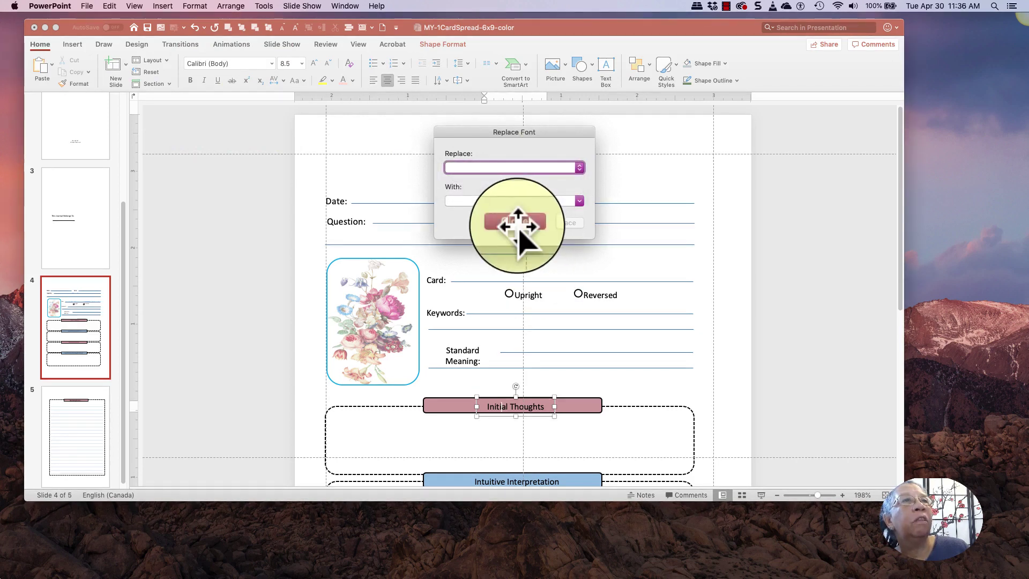
left_click(516, 222)
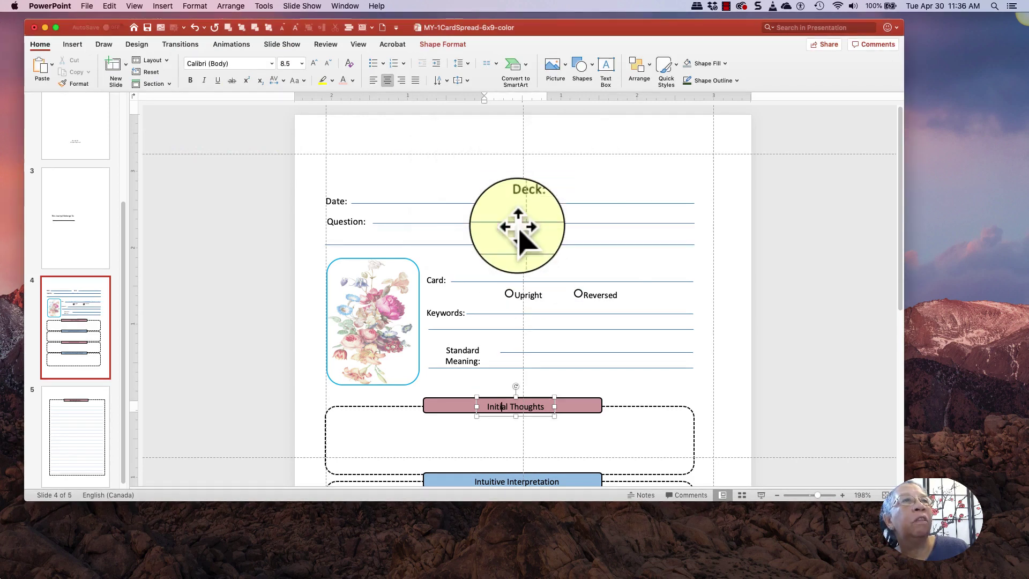
left_click(341, 202)
left_click(347, 220)
left_click(459, 347)
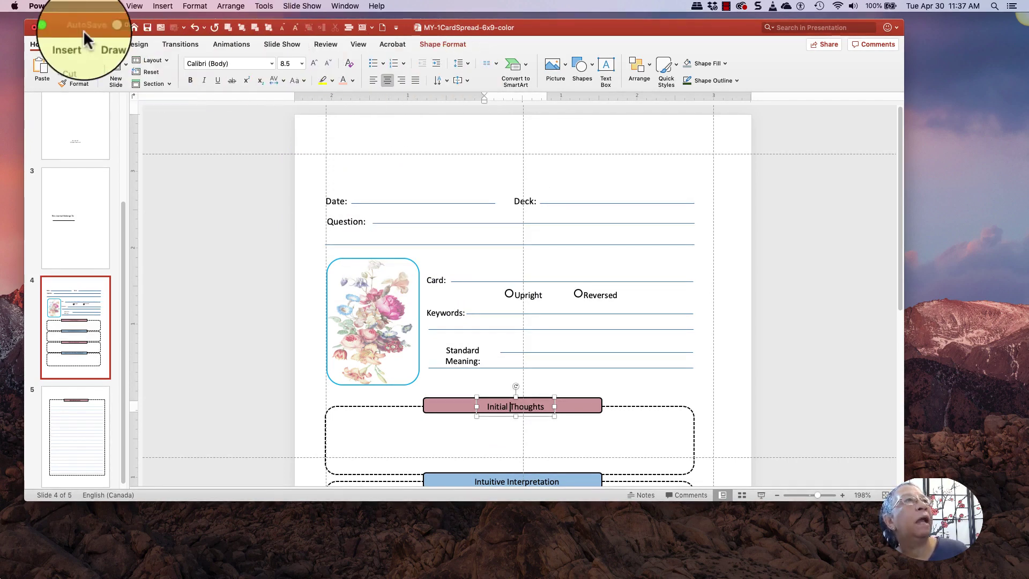
left_click(271, 63)
left_click(202, 111)
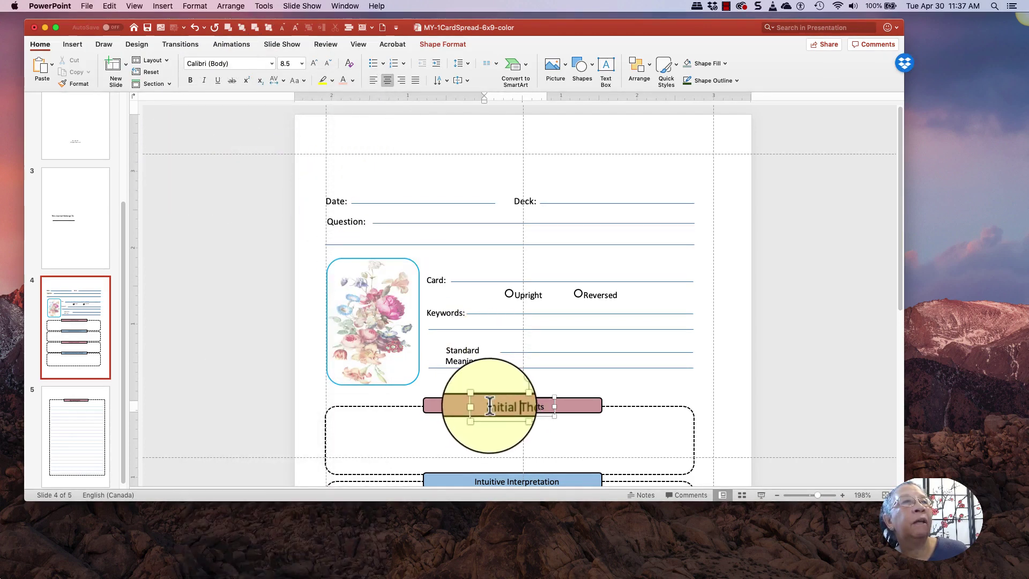
- Replace Calibri with Akronim throughout the presentation
left_click_drag(489, 406, 549, 406)
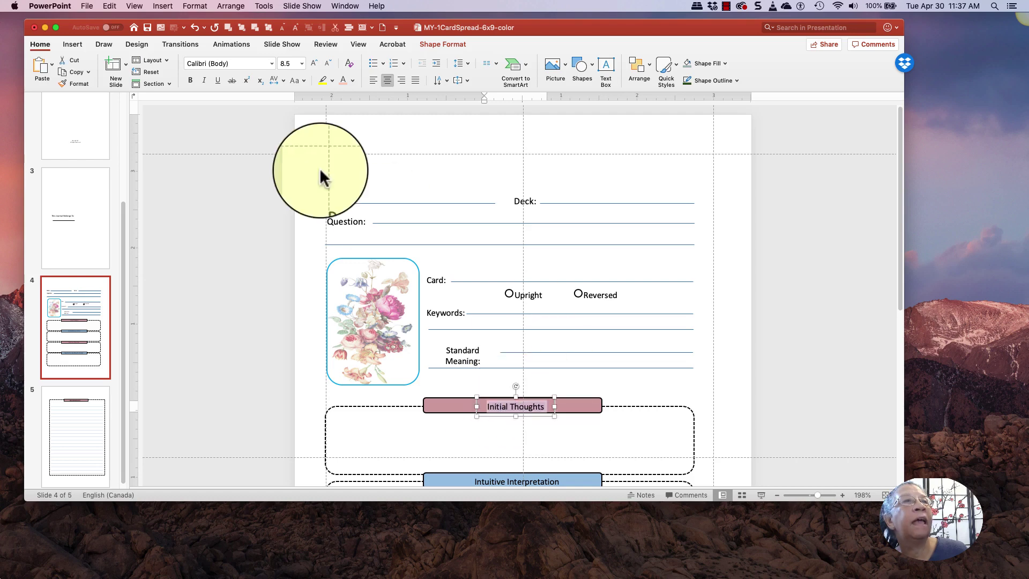
left_click(194, 6)
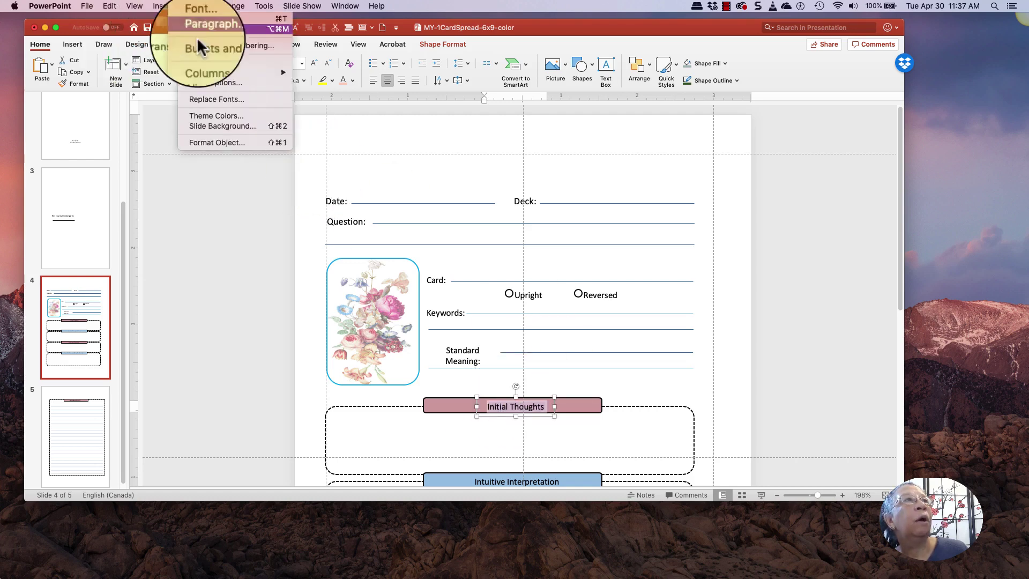
key("Escape")
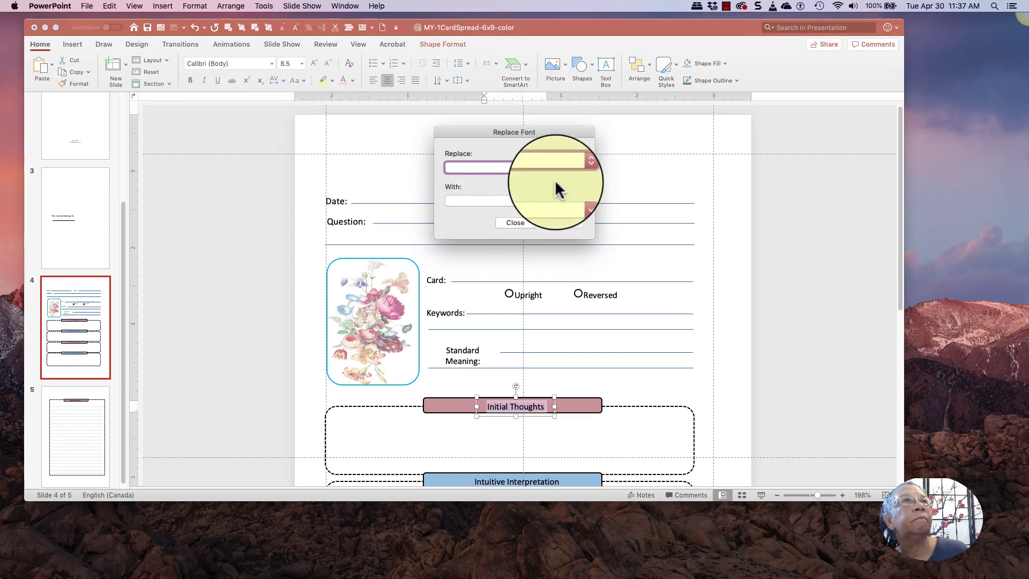
left_click(581, 166)
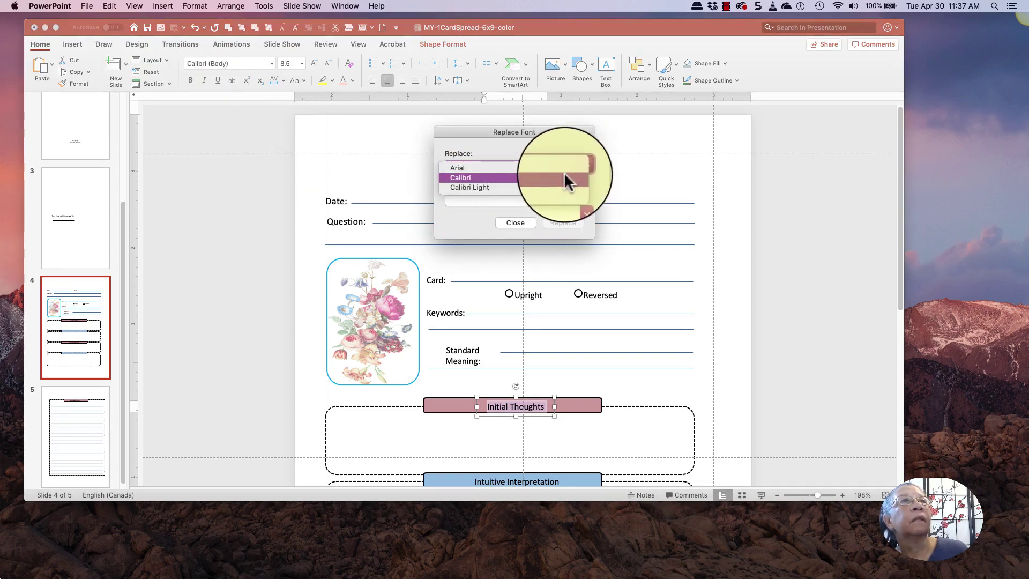
left_click(563, 174)
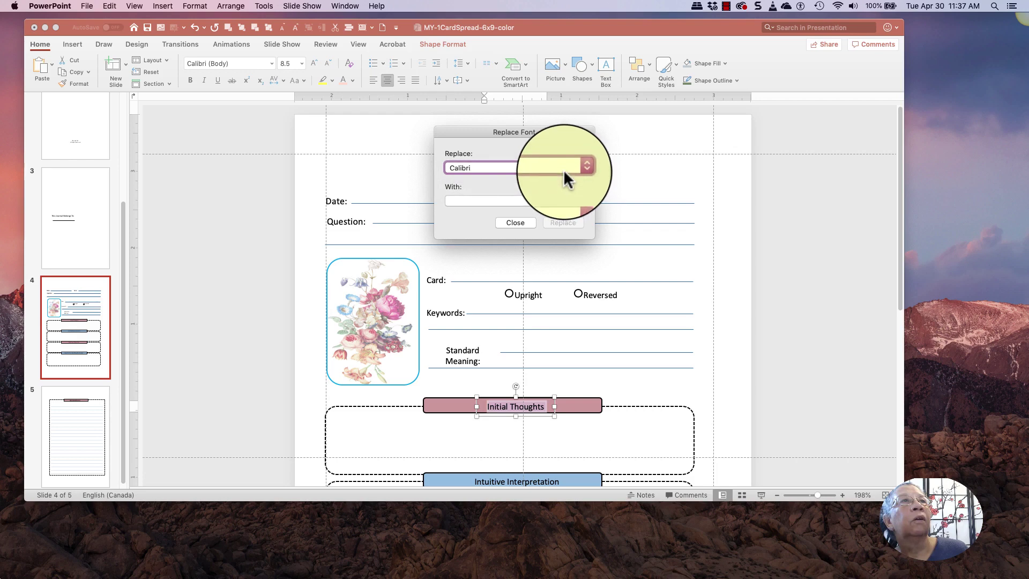
left_click(581, 201)
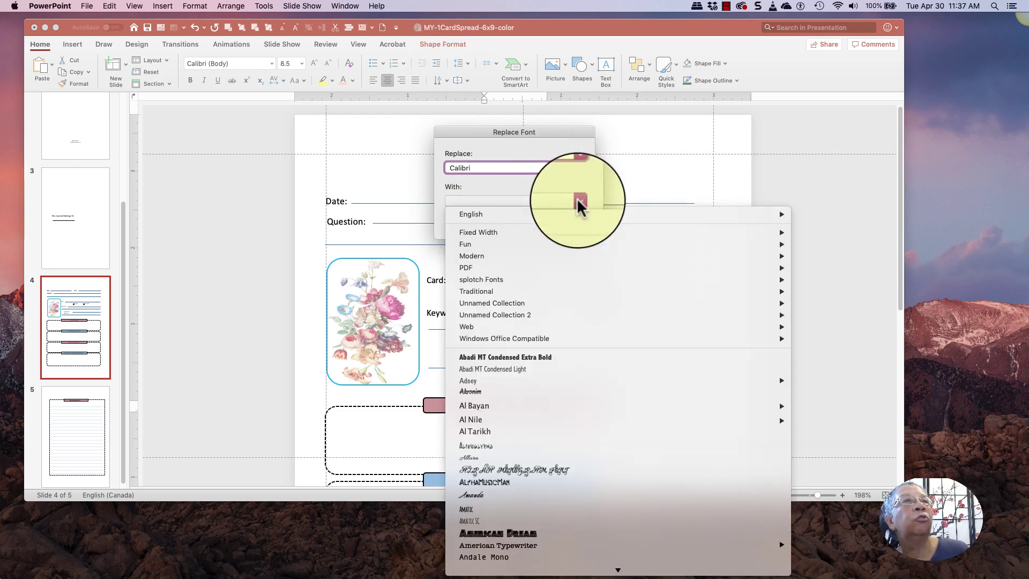
scroll(590, 304, "down", 3)
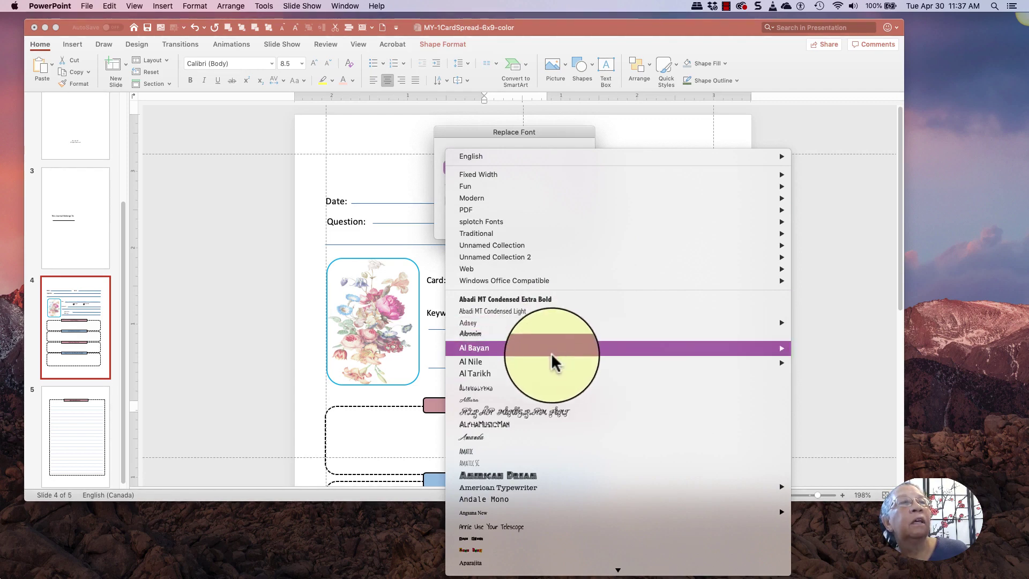
left_click(548, 332)
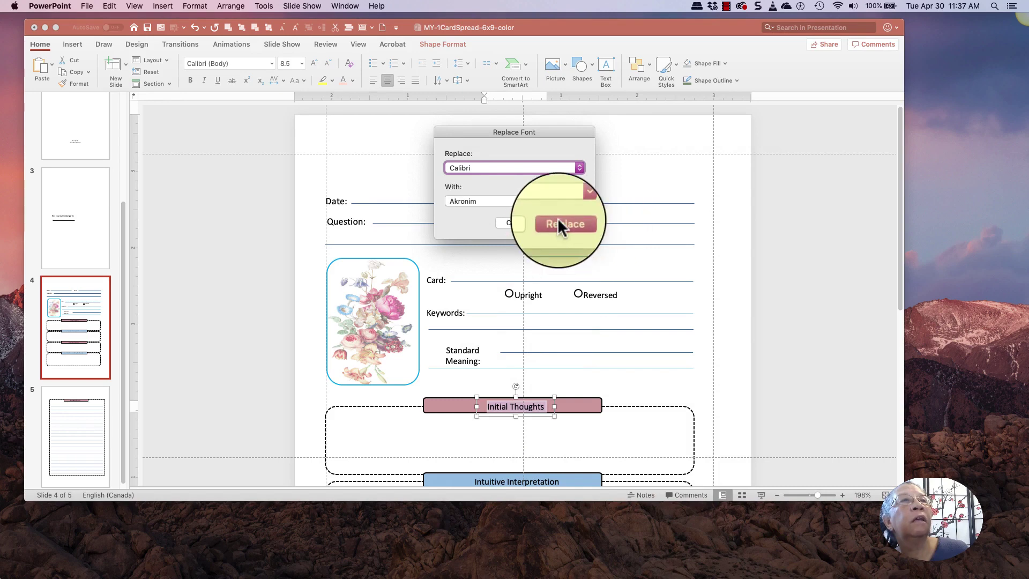
left_click(558, 220)
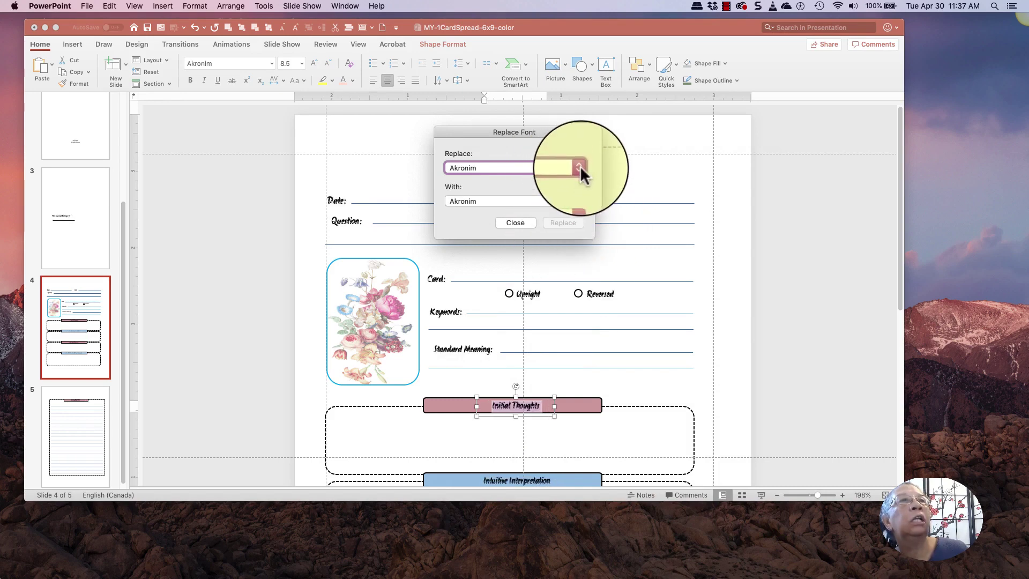
- Replace Akronim with Allura and close the Replace Font dialog
left_click(578, 201)
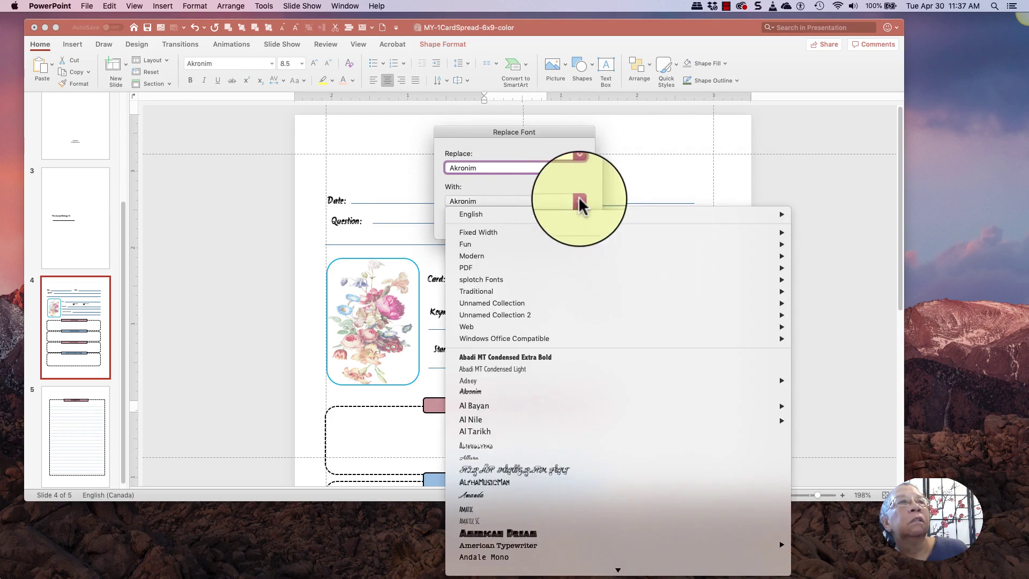
left_click(547, 459)
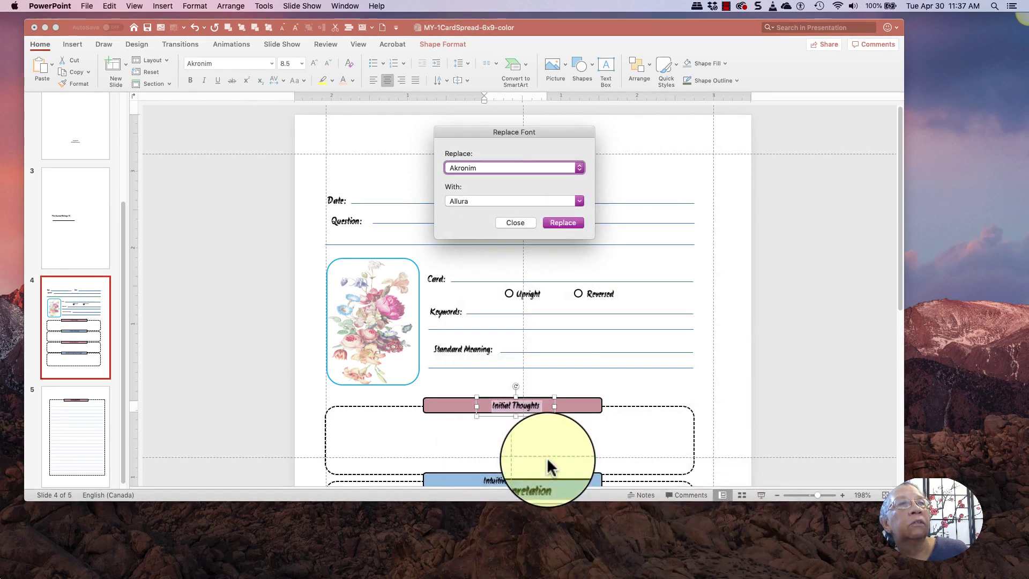
left_click(561, 221)
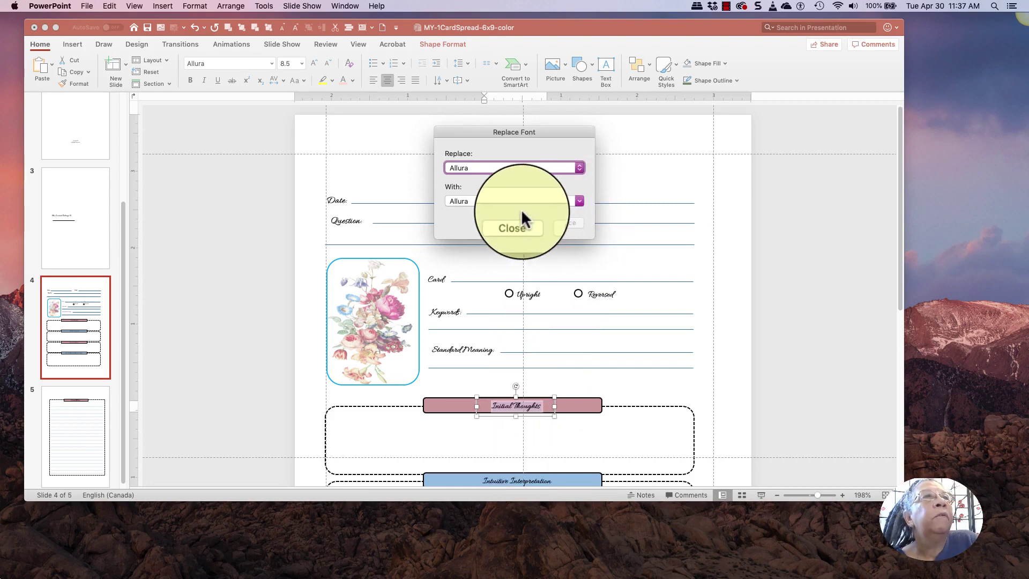
left_click(513, 223)
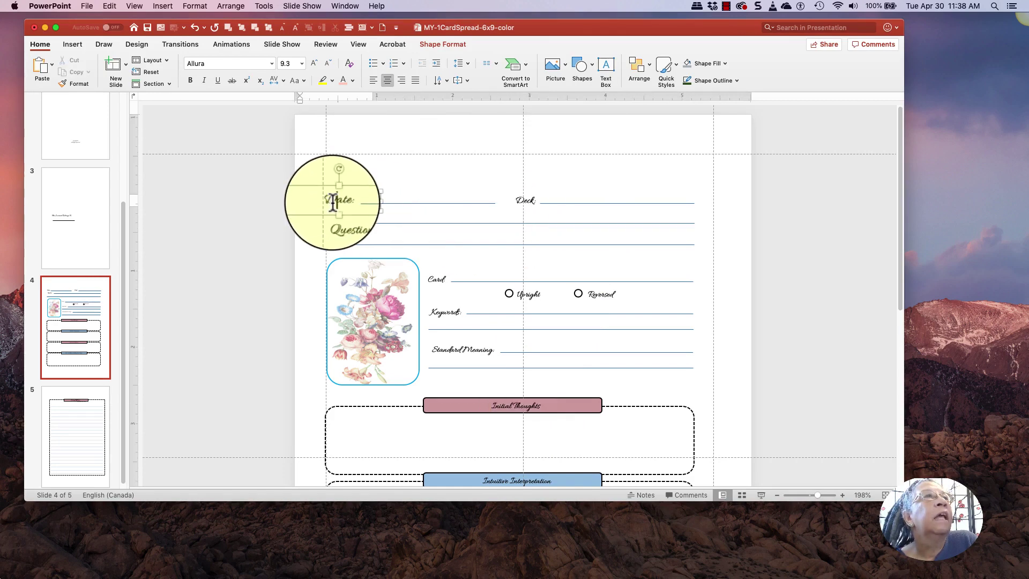
- Select the Date, Deck, Question, Card, Keywords, Upright, Reversed, Standard Meaning and Initial Thoughts labels
left_click(353, 191)
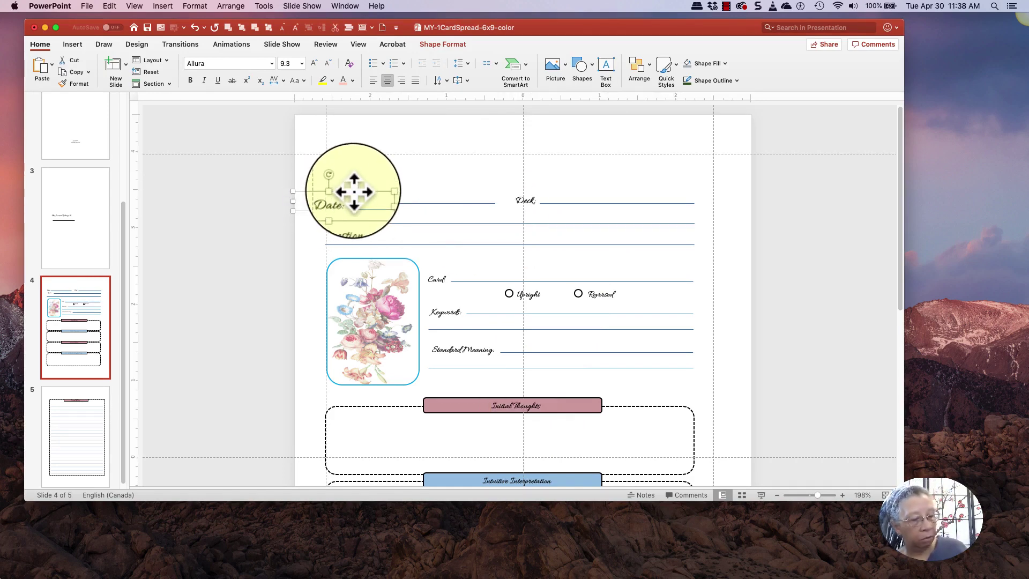
left_click(525, 201, "shift")
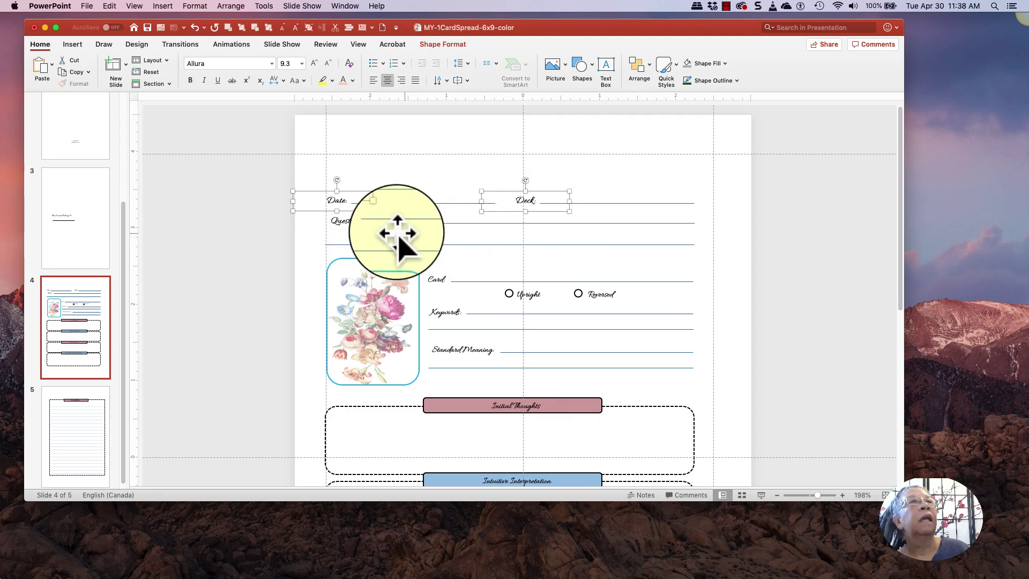
left_click(351, 225, "shift")
left_click(436, 279, "shift")
left_click(445, 312, "shift")
left_click(526, 294, "shift")
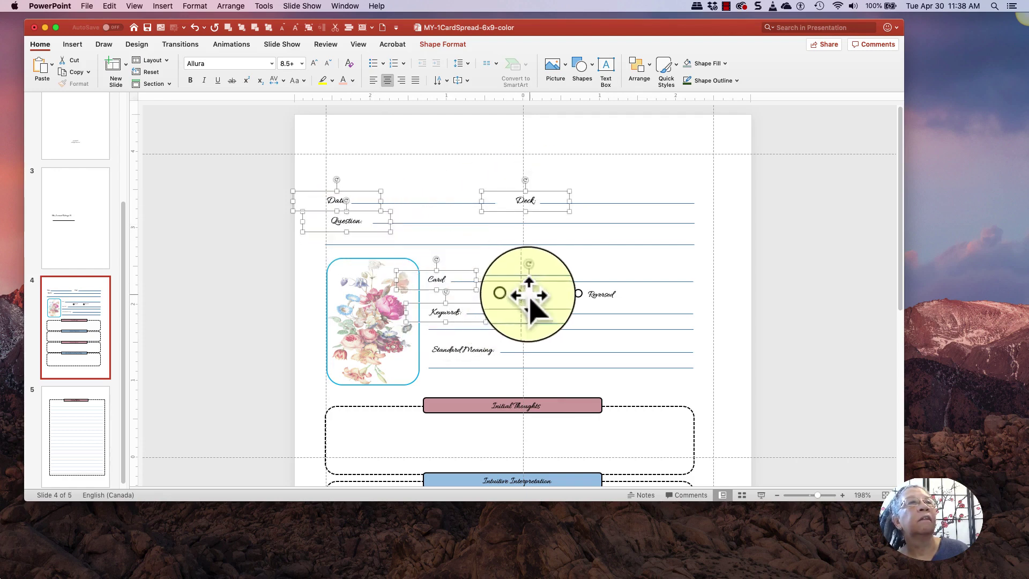
left_click(593, 294, "shift")
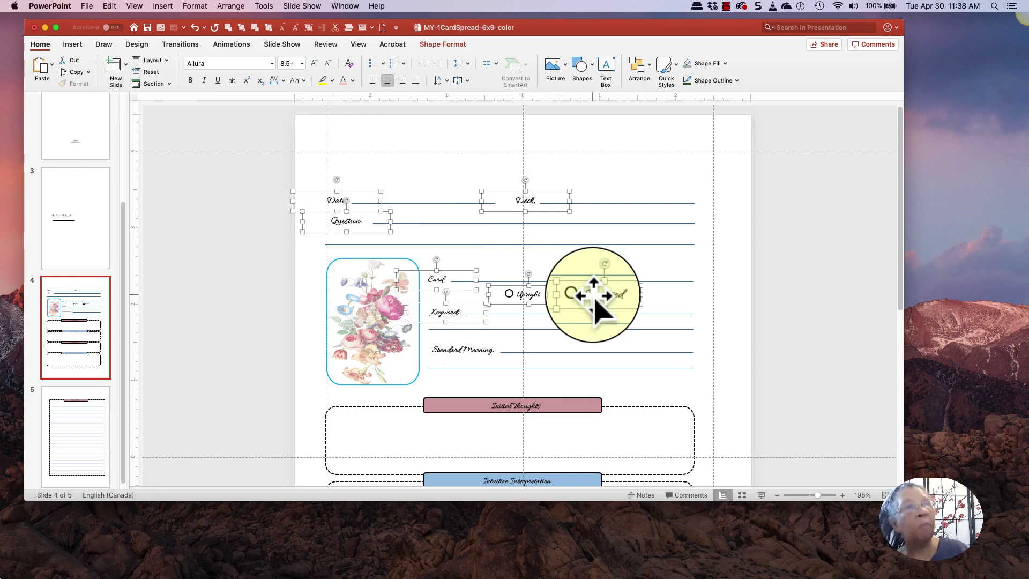
left_click(461, 349, "shift")
left_click(500, 406, "shift")
- Add the Emotional Response and How Did This Card labels, then set all to 10 pt
scroll(507, 466, "down", 2)
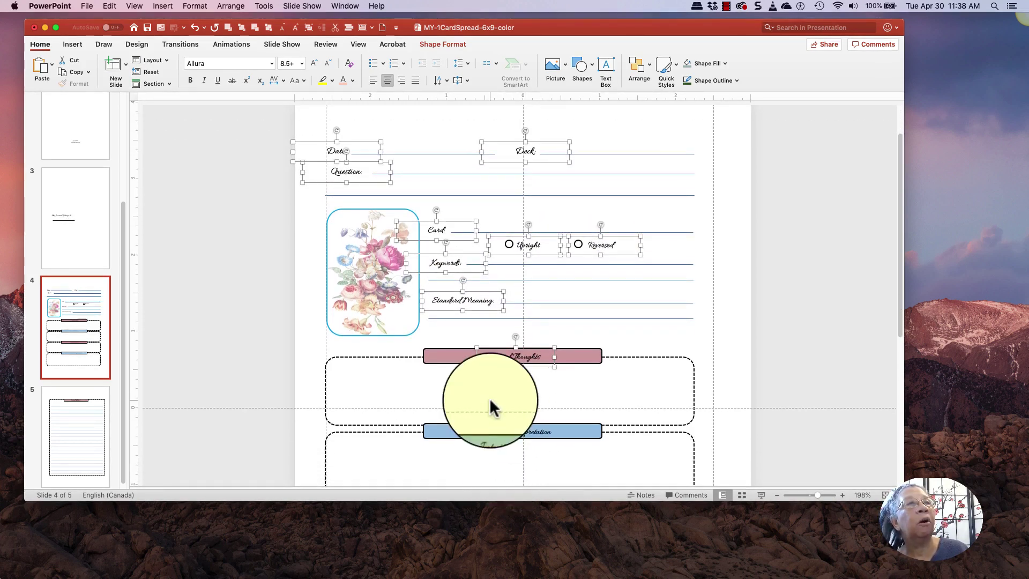
scroll(490, 405, "down", 3)
left_click(489, 356, "shift")
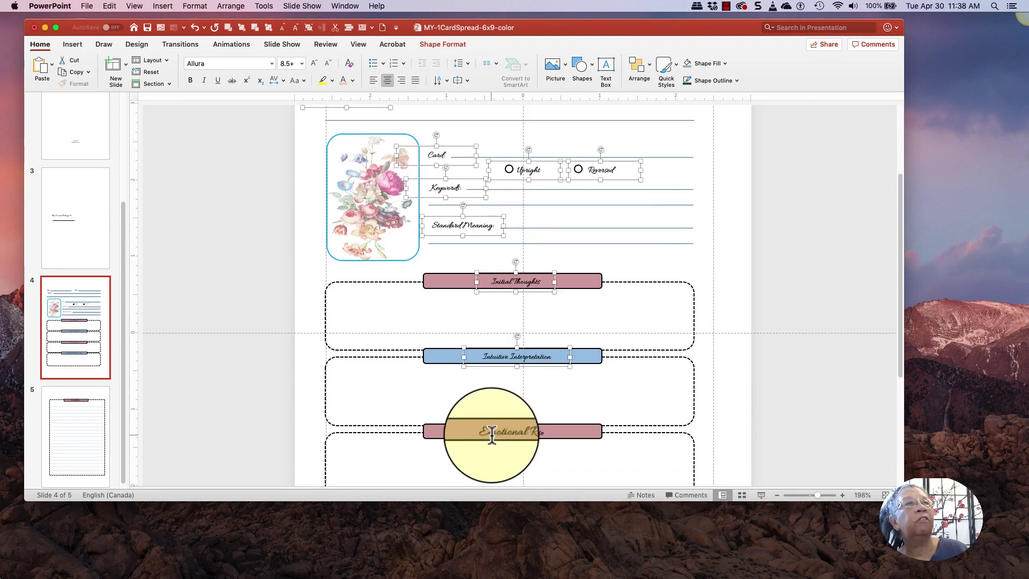
scroll(485, 428, "down", 6)
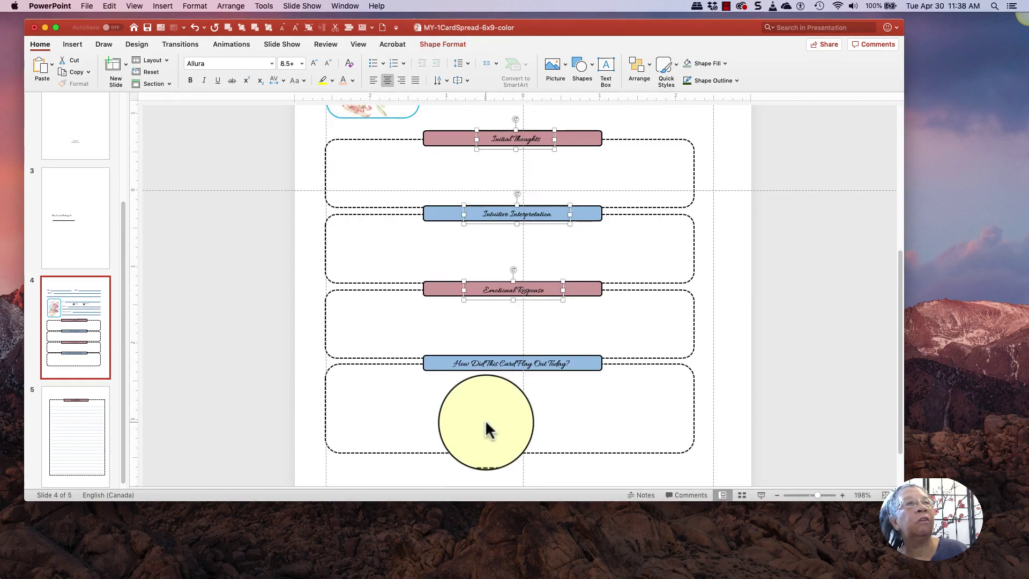
left_click(493, 364, "shift")
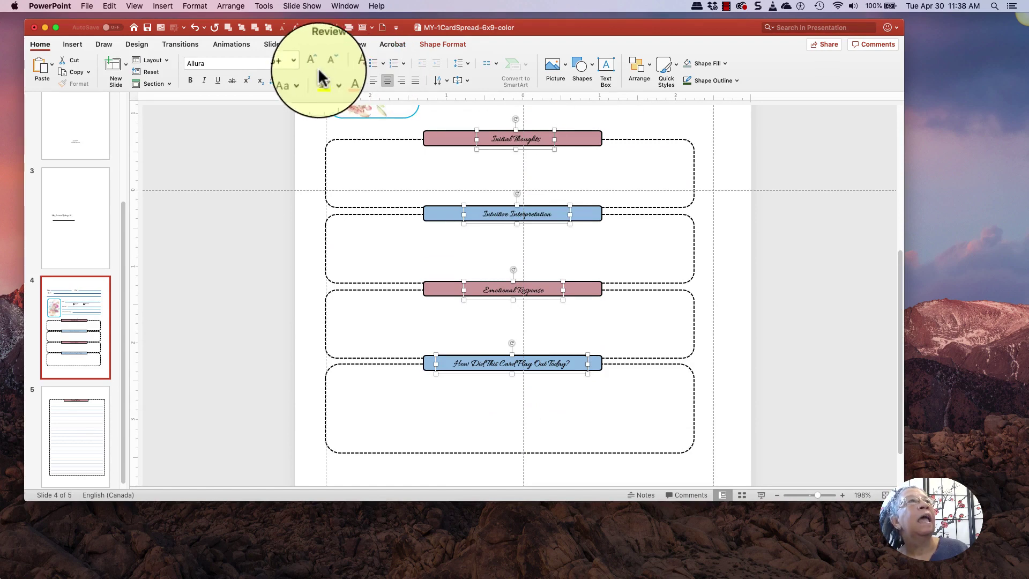
left_click(303, 62)
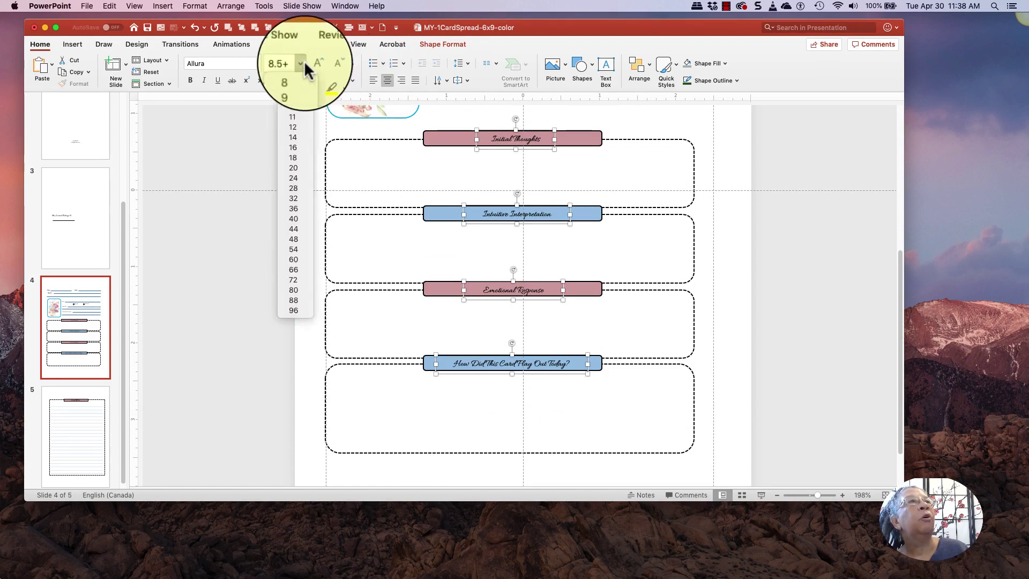
left_click(298, 96)
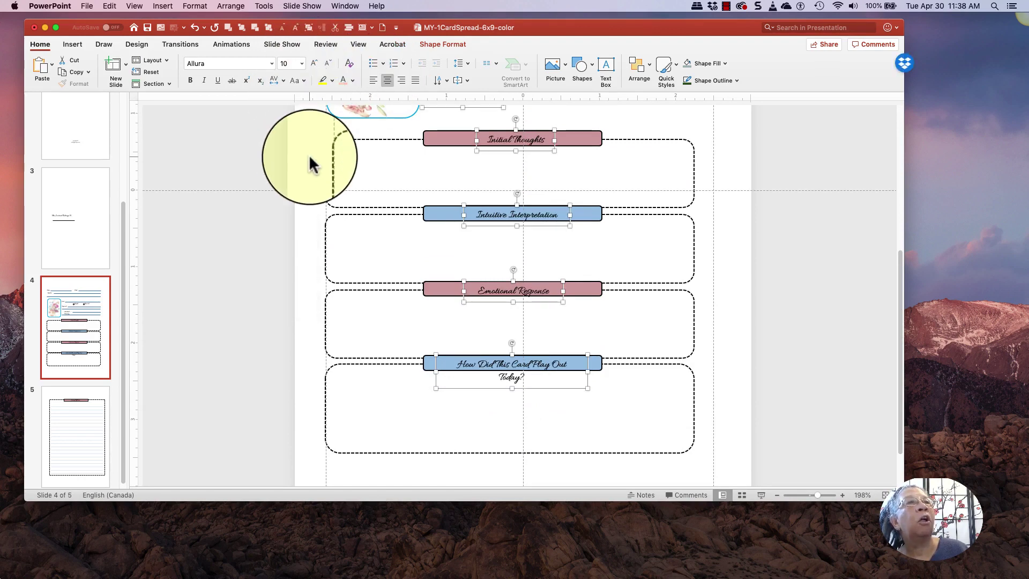
- Widen the Standard Meaning label box so it fits on one line
scroll(311, 161, "up", 8)
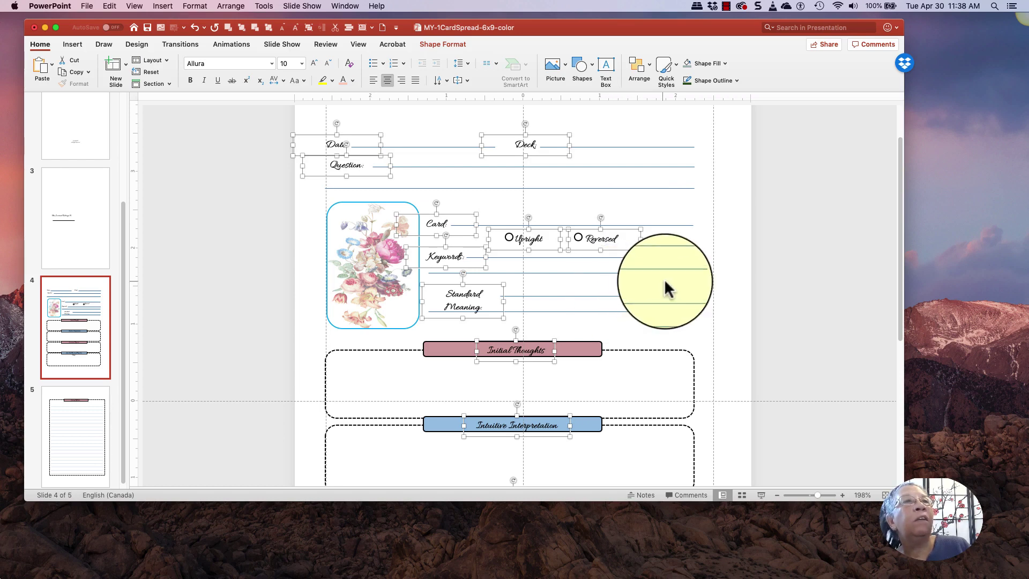
left_click(696, 284)
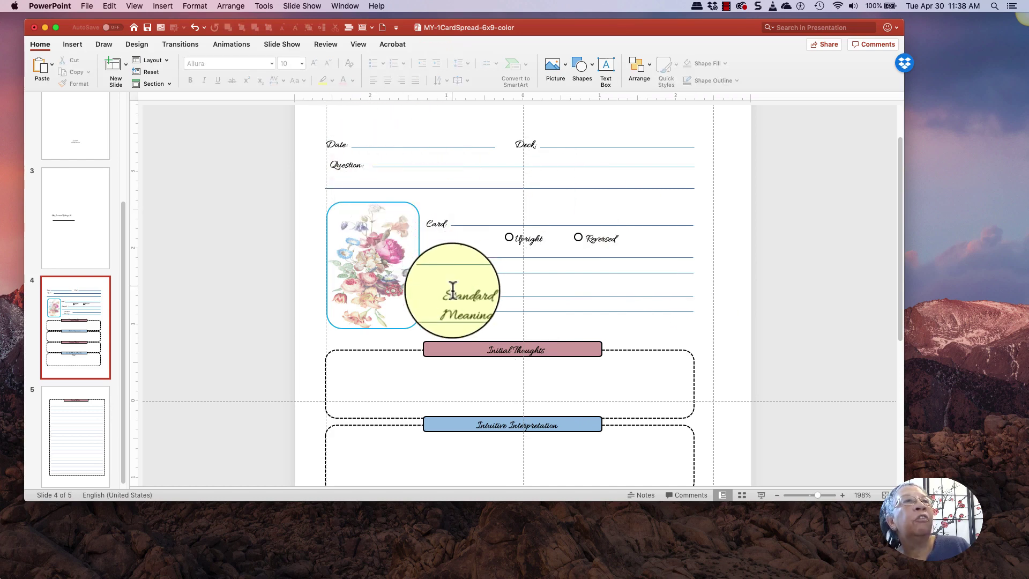
left_click(470, 298)
left_click_drag(426, 305, 410, 295)
- Widen the How Did This Card Play Out Today? label and recentre it on its bar
scroll(487, 319, "down", 5)
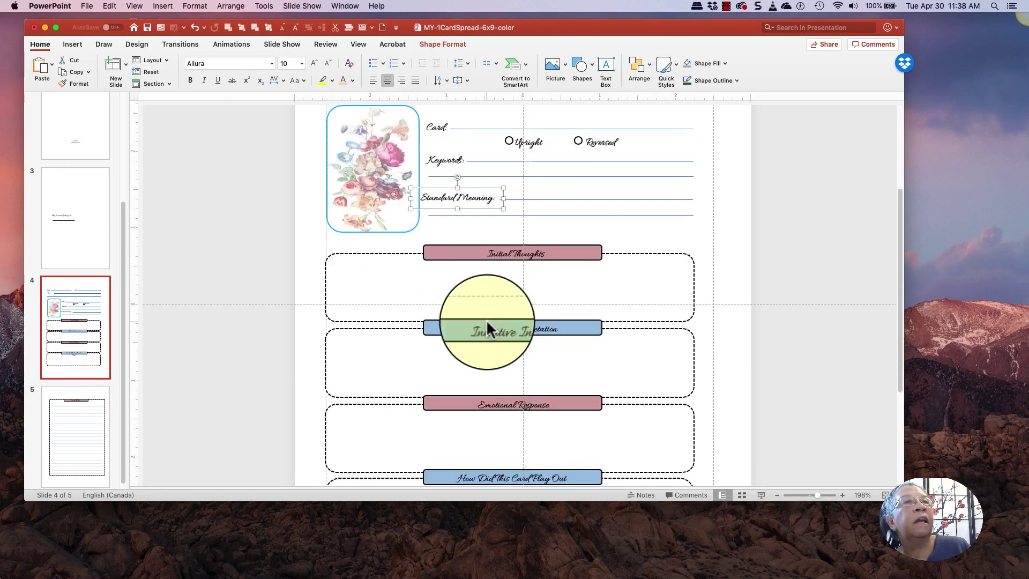
left_click(484, 456)
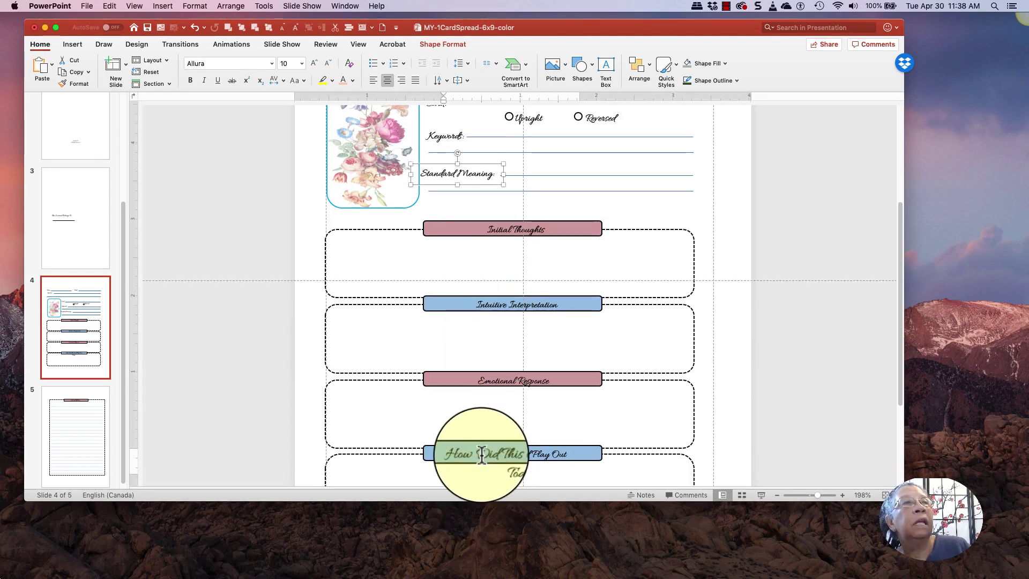
left_click_drag(438, 459, 428, 461)
left_click_drag(531, 444, 541, 444)
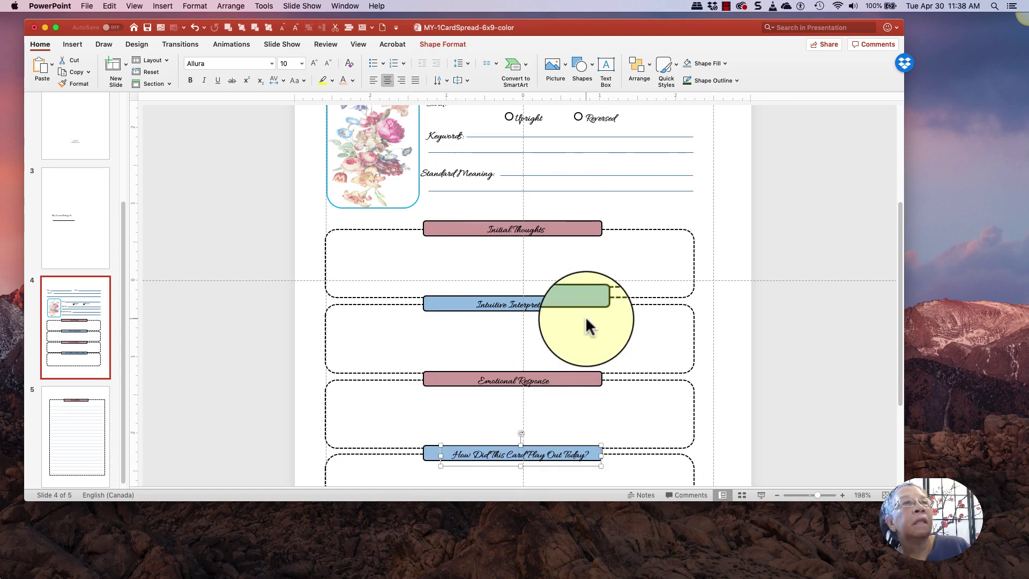
- On slide 5, increase the Evening Reflection title from 9.5 pt to a slightly larger size
scroll(586, 324, "down", 5)
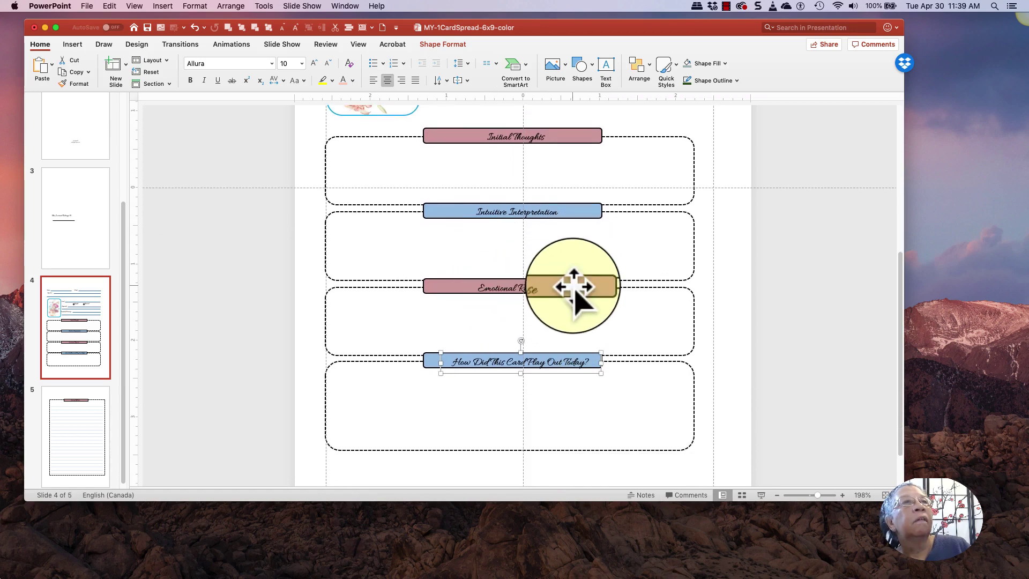
left_click(69, 424)
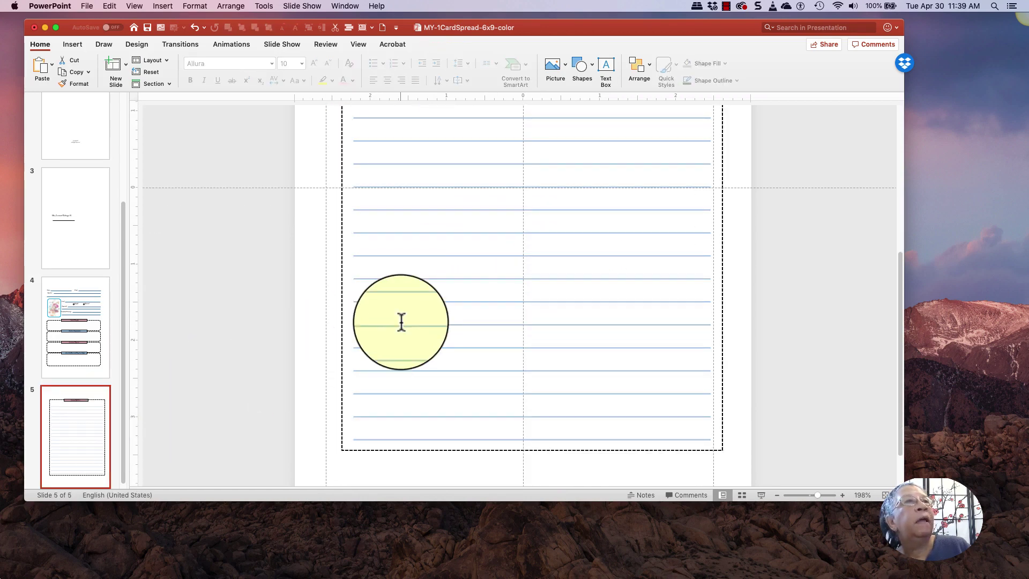
scroll(437, 295, "up", 10)
scroll(438, 288, "up", 1)
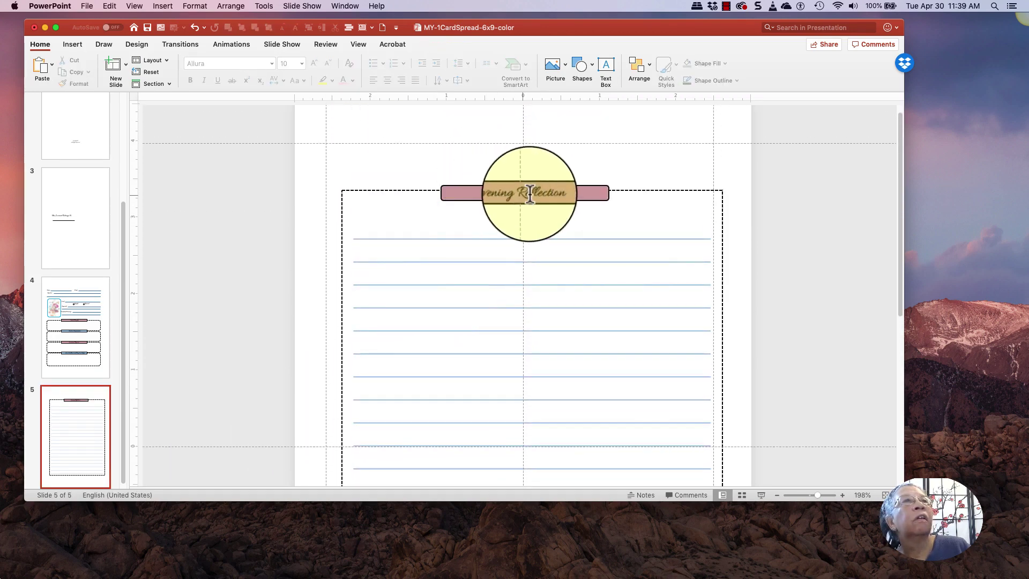
left_click(530, 194)
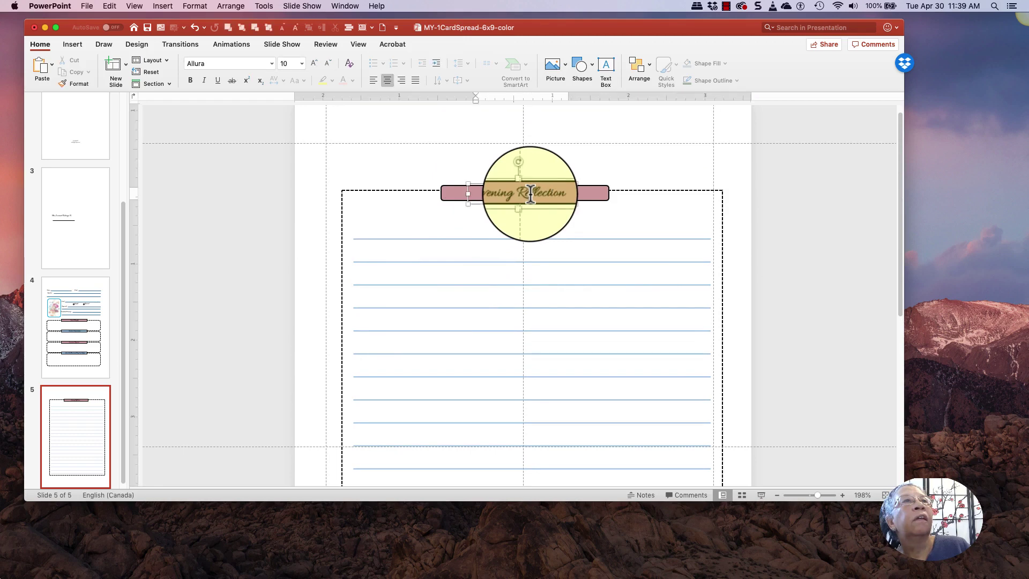
left_click(298, 64)
left_click(299, 98)
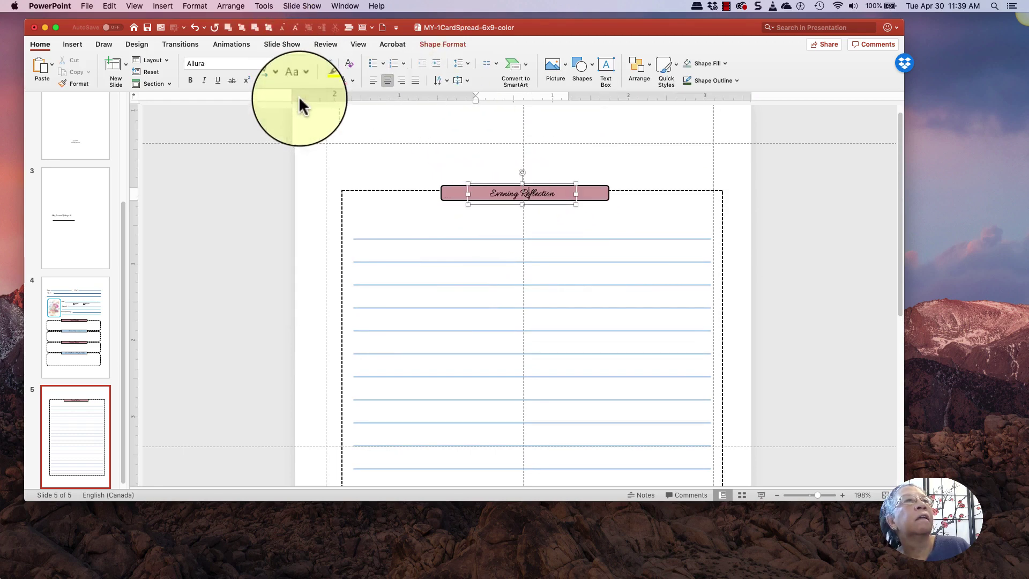
left_click(316, 168)
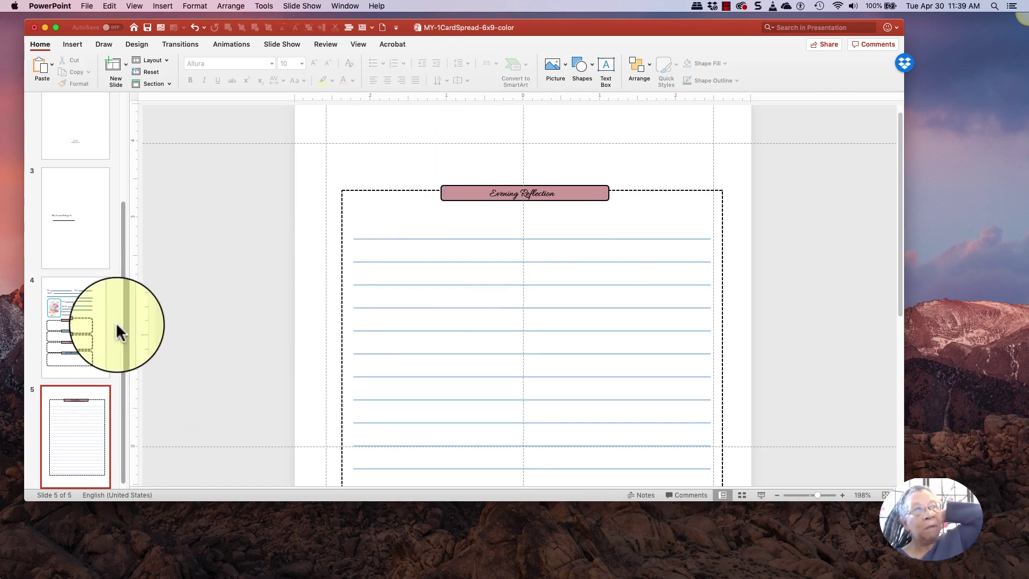
left_click(84, 314)
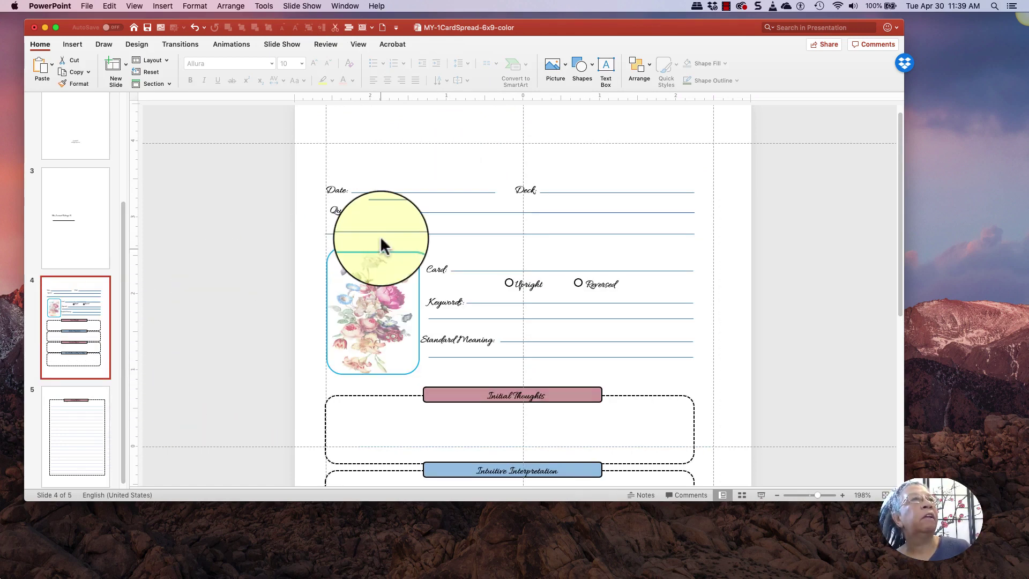
left_click(343, 191)
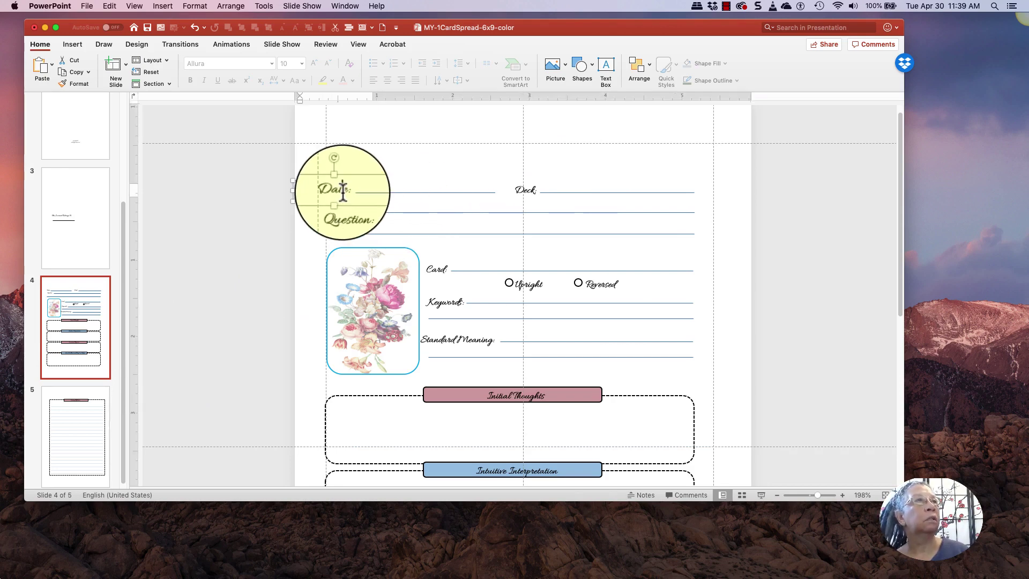
left_click(349, 211, "shift")
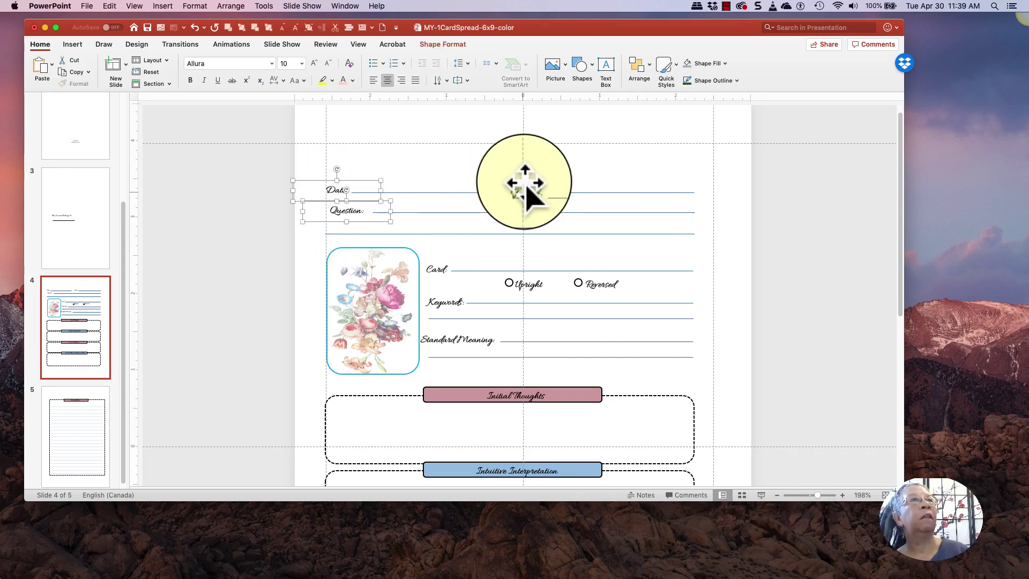
left_click(532, 187, "shift")
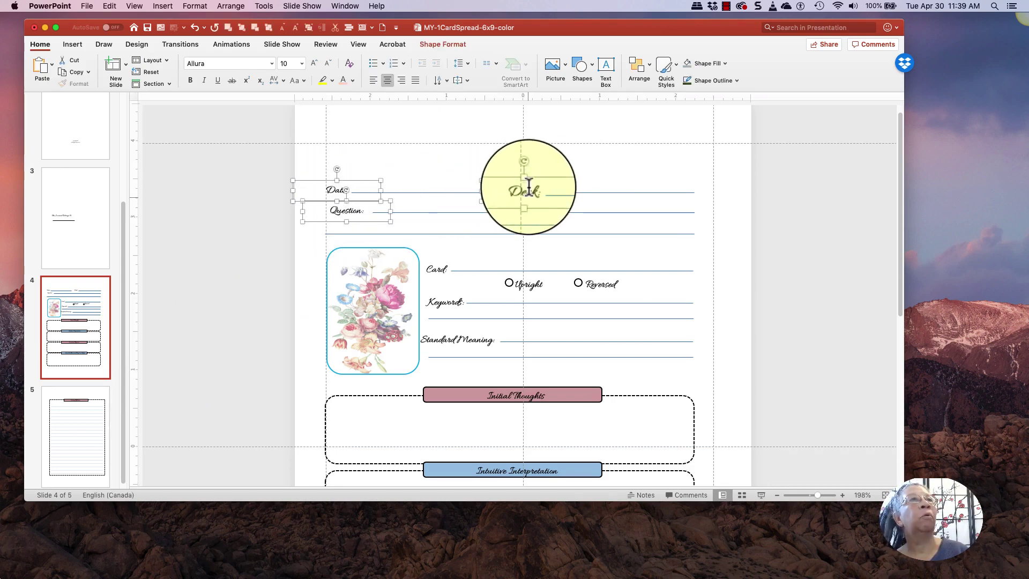
left_click(191, 81)
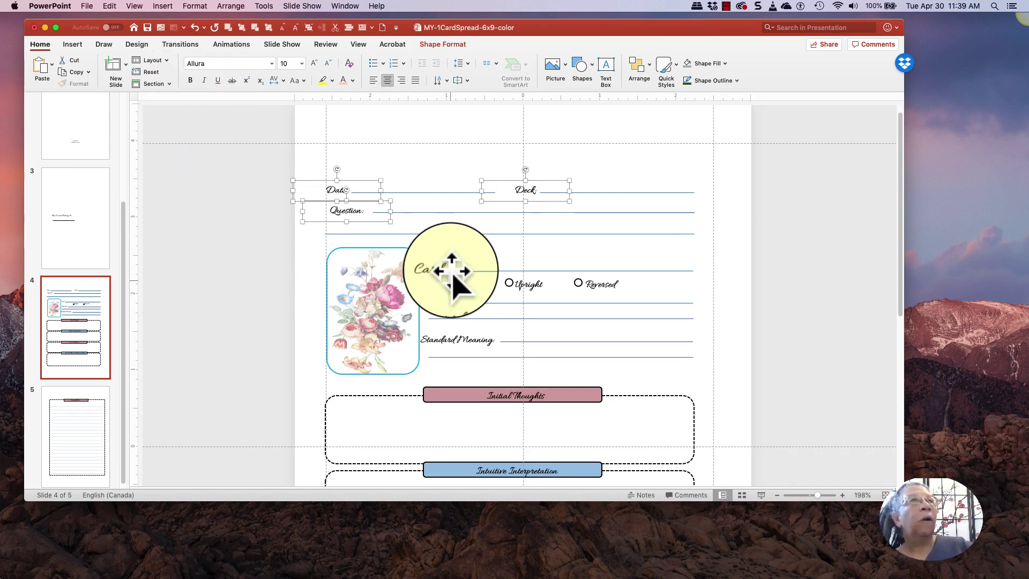
scroll(557, 303, "down", 3)
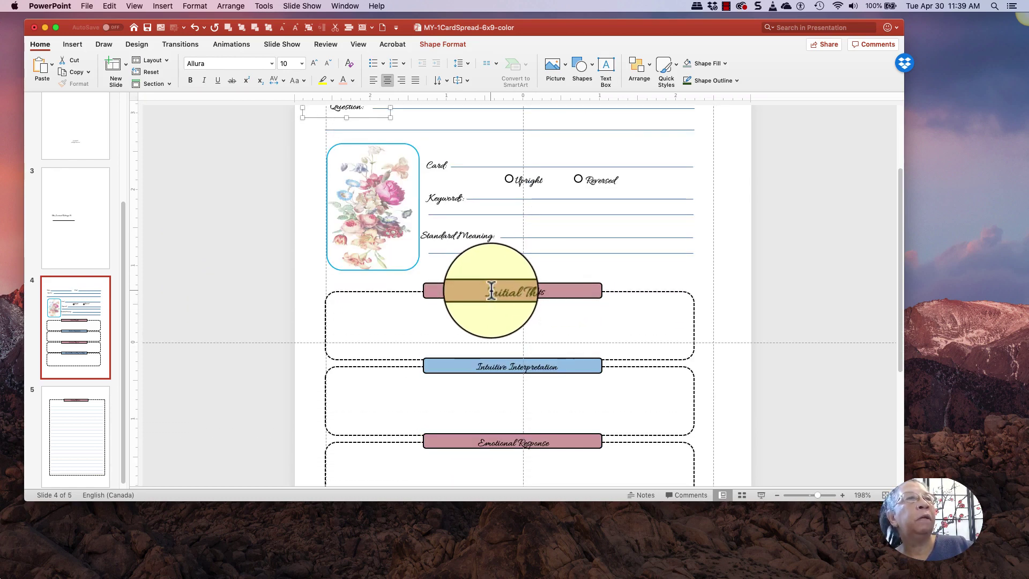
left_click(517, 292)
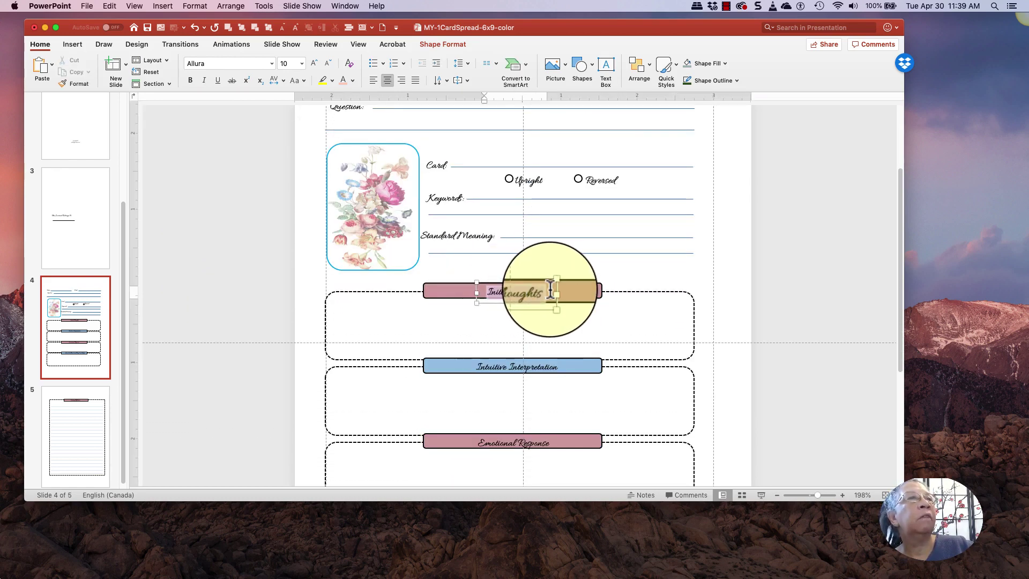
left_click(314, 65)
left_click(314, 64)
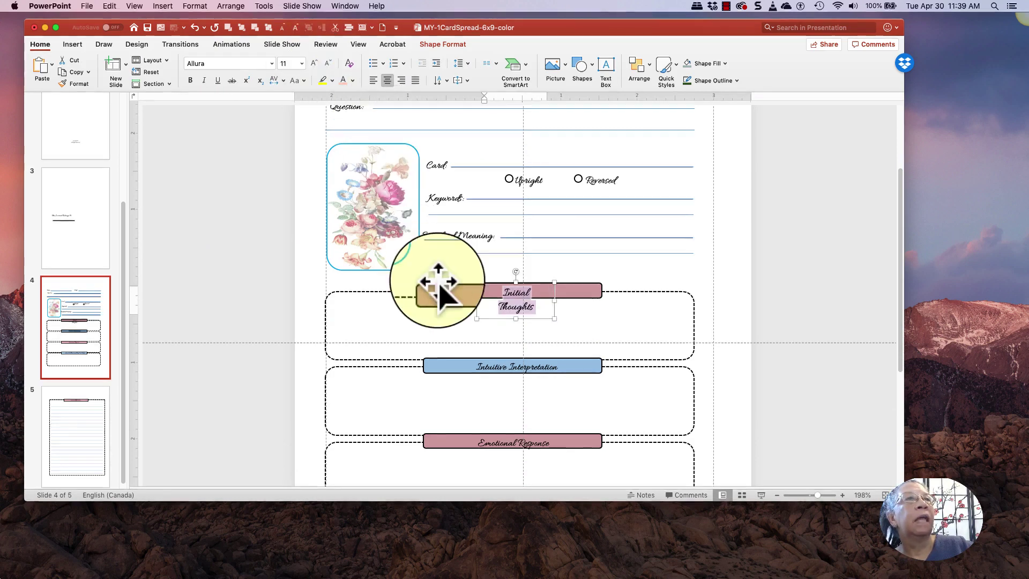
left_click_drag(471, 298, 451, 298)
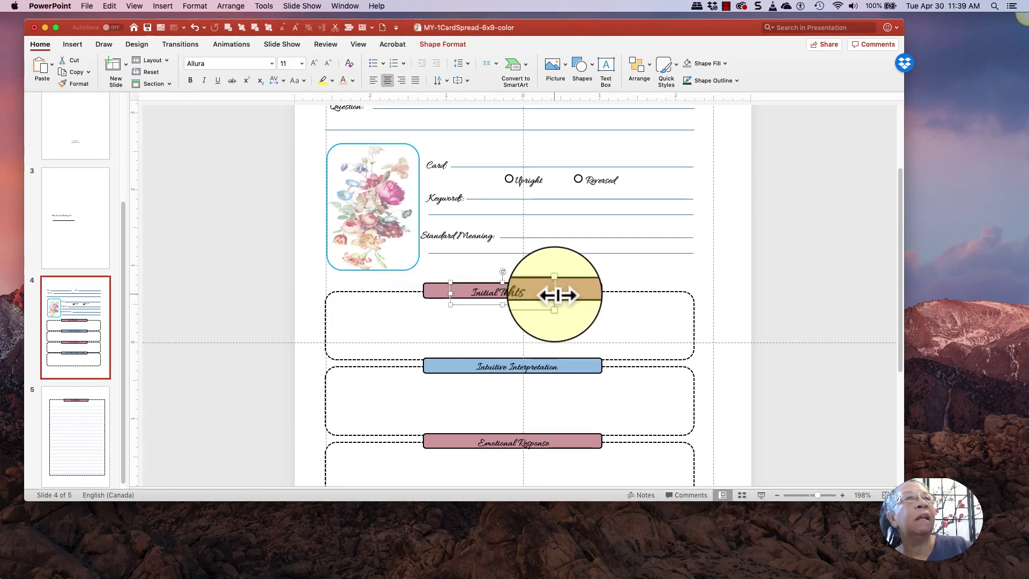
mouse_move(545, 292)
left_mouse_down()
mouse_move(561, 293)
mouse_move(549, 302)
left_mouse_up()
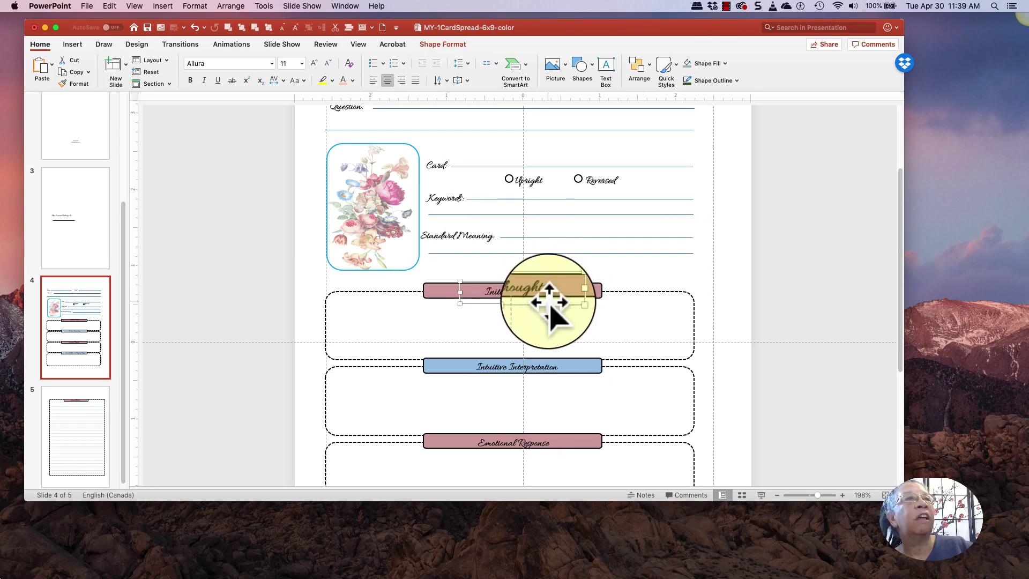
left_click(99, 396)
left_click(98, 333)
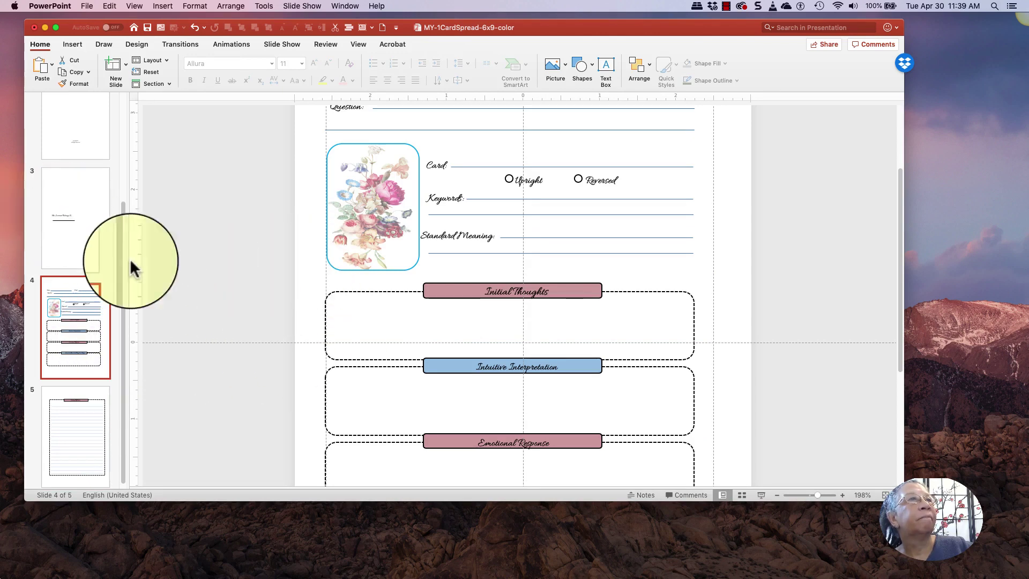
scroll(333, 319, "down", 8)
scroll(333, 319, "up", 9)
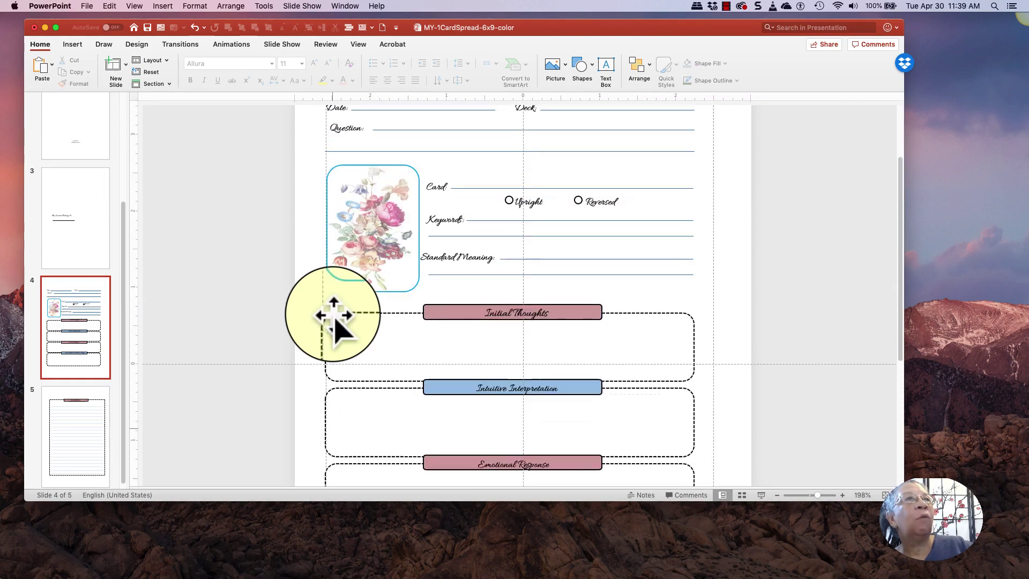
- In Slide Sorter, duplicate the card and lined page pair until the deck has 87 slides
left_click(743, 495)
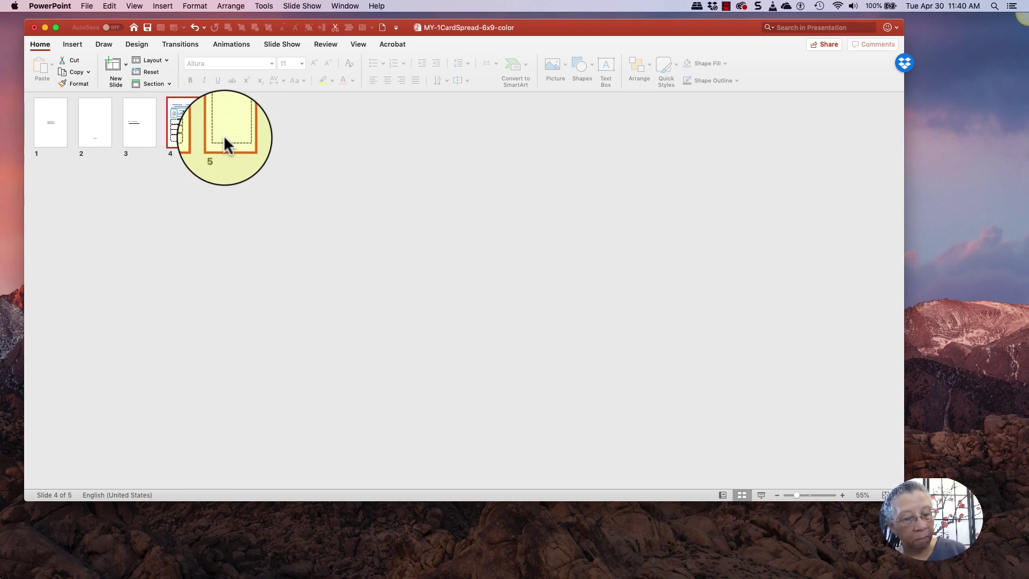
key("super+shift+d")
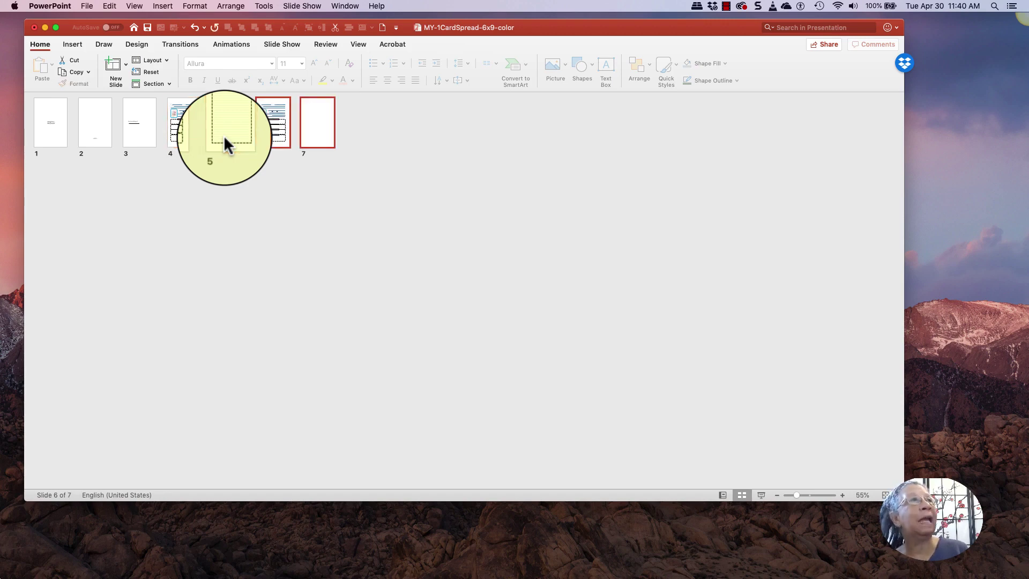
key("super+shift+d")
key("super+shift+d")
key("super+shift+d")
key("super+shift+d")
key("super+shift+d")
key("super+shift+d")
key("super+shift+d")
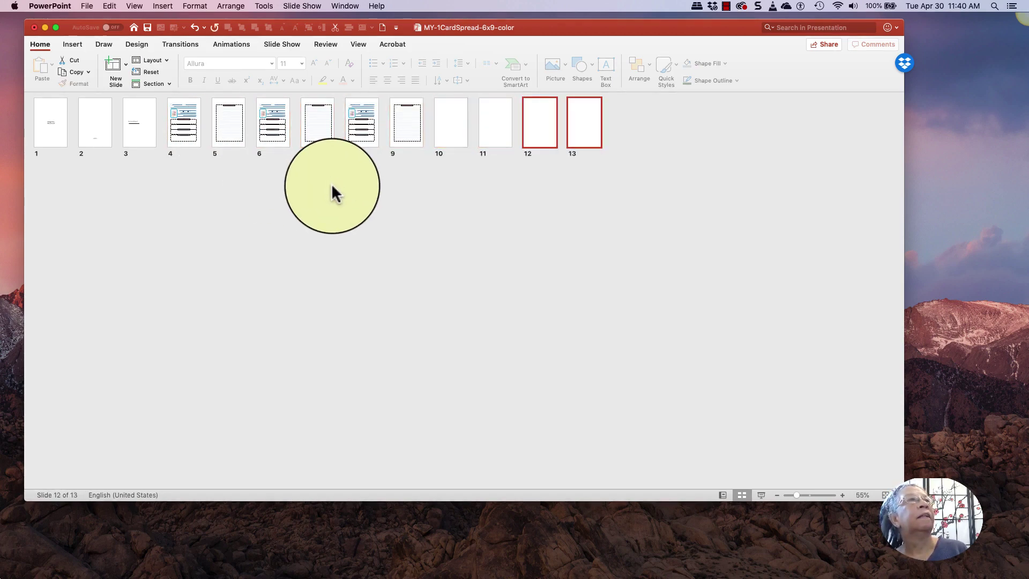
key("super+shift+d")
key("super+shift+d")
key("super+shift+d")
key("super+shift+d")
key("super+shift+d")
key("super+shift+d")
key("super+shift+d")
key("super+shift+d")
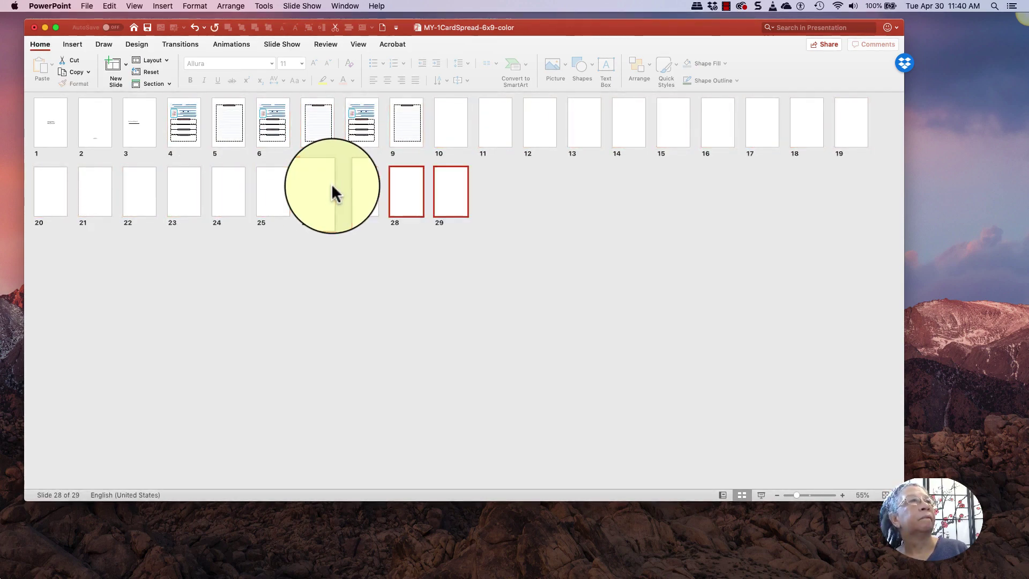
key("super+shift+d")
key("super+shift+d")
key("super+shift+d")
key("super+shift+d")
key("super+shift+d")
key("super+shift+d")
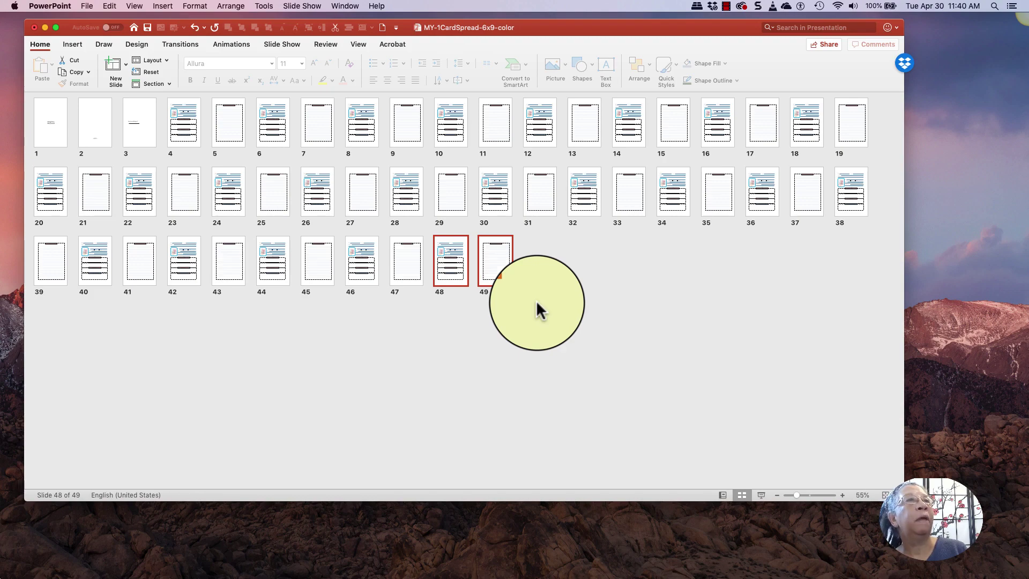
key("super+shift+d")
key("super+shift+d")
key("super+shift+d")
key("super+shift+d")
key("super+shift+d")
key("super+shift+d")
key("super+shift+d")
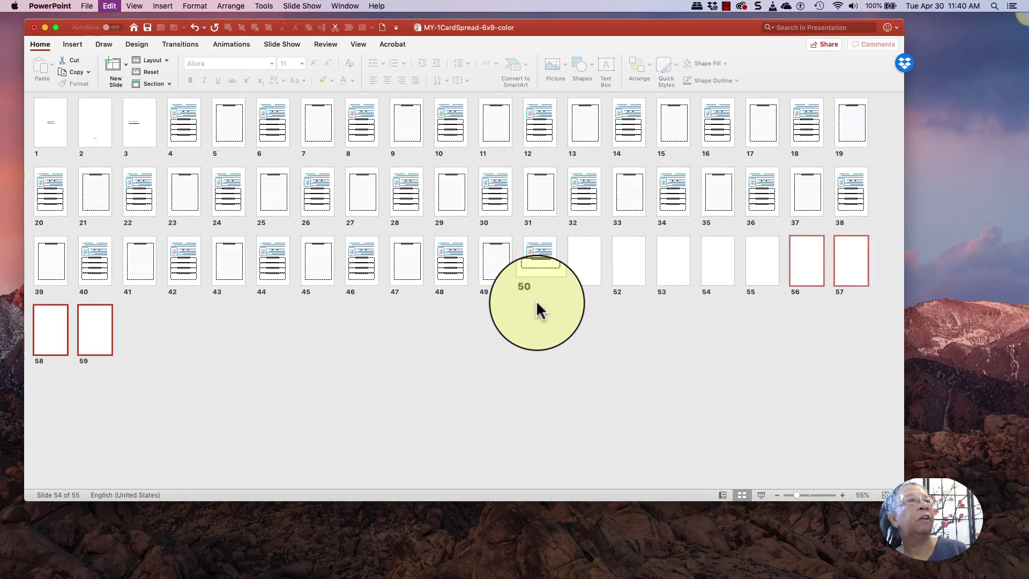
key("super+shift+d")
key("super+shift+d")
key("super+shift+d")
key("super+shift+d")
key("super+shift+d")
key("super+shift+d")
key("super+shift+d")
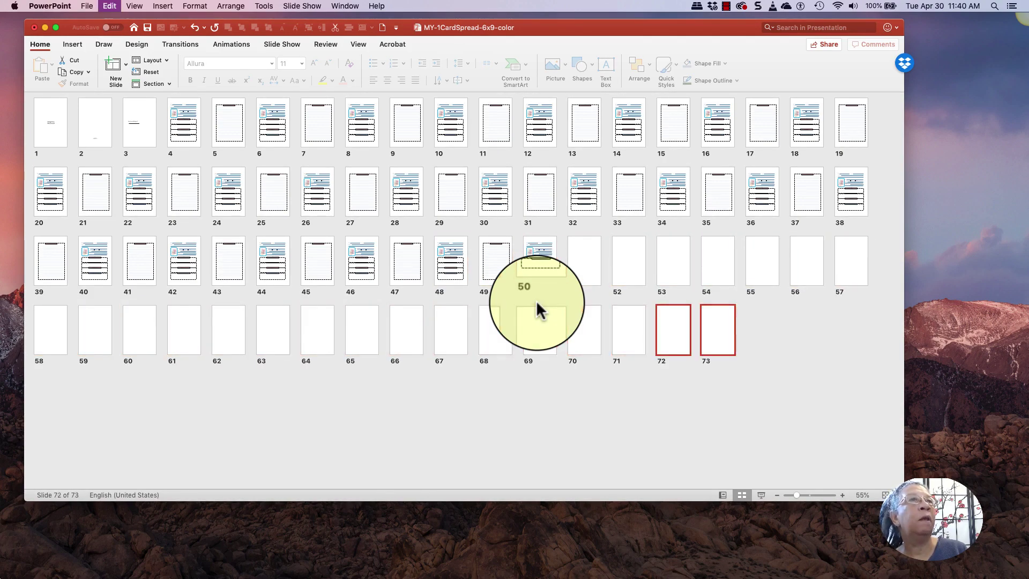
key("super+shift+d")
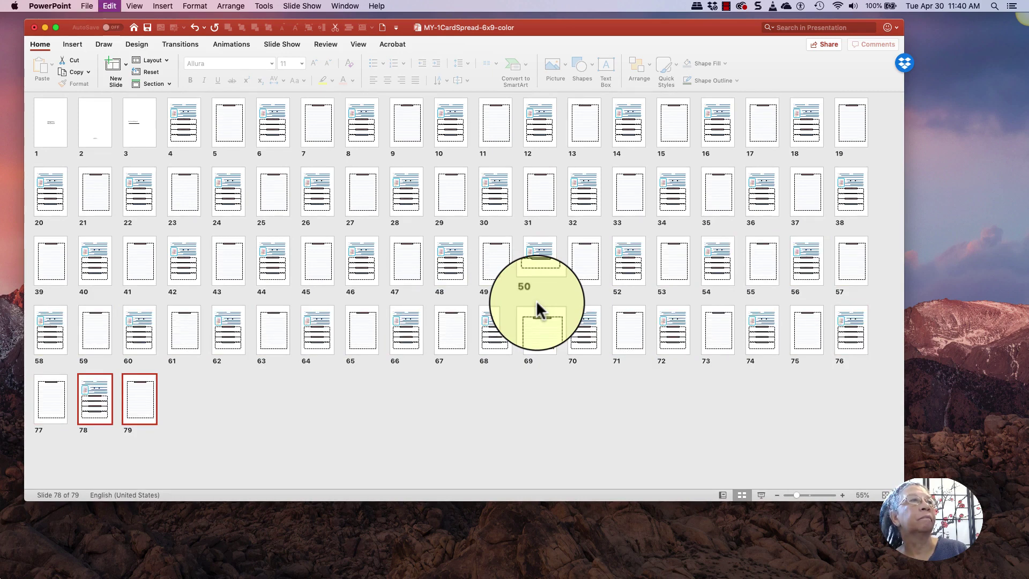
key("super+shift+d")
key("super+shift+d")
key("super+shift+d")
key("super+shift+d")
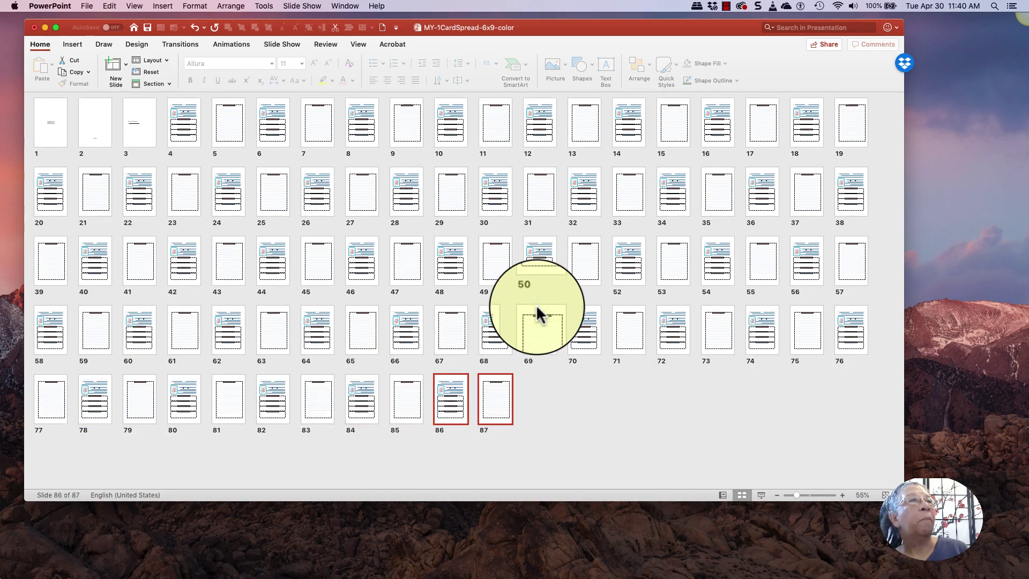
double_click(193, 120)
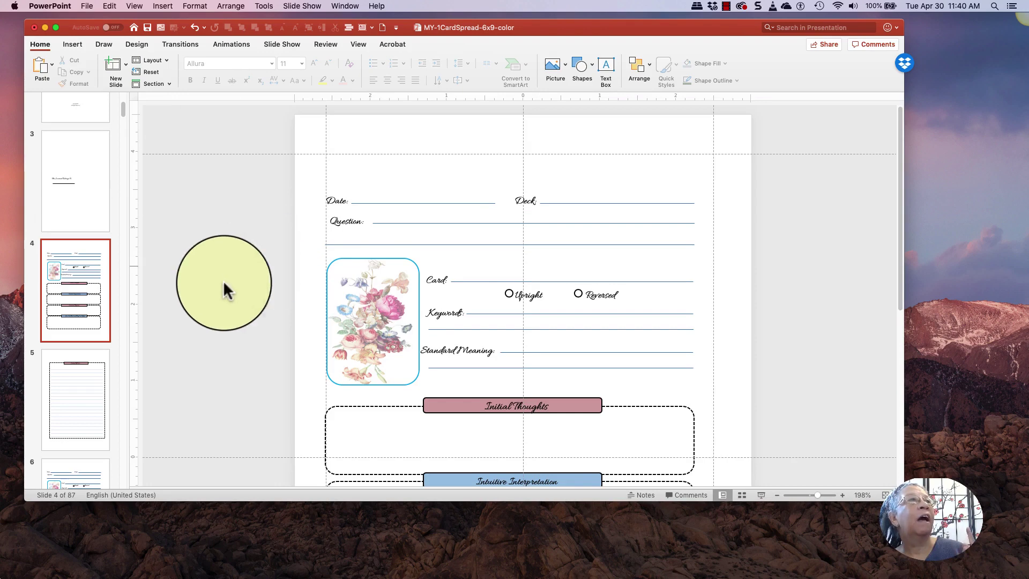
- Enlarge the window to show more of slide 4 and its shapes
left_click(96, 292)
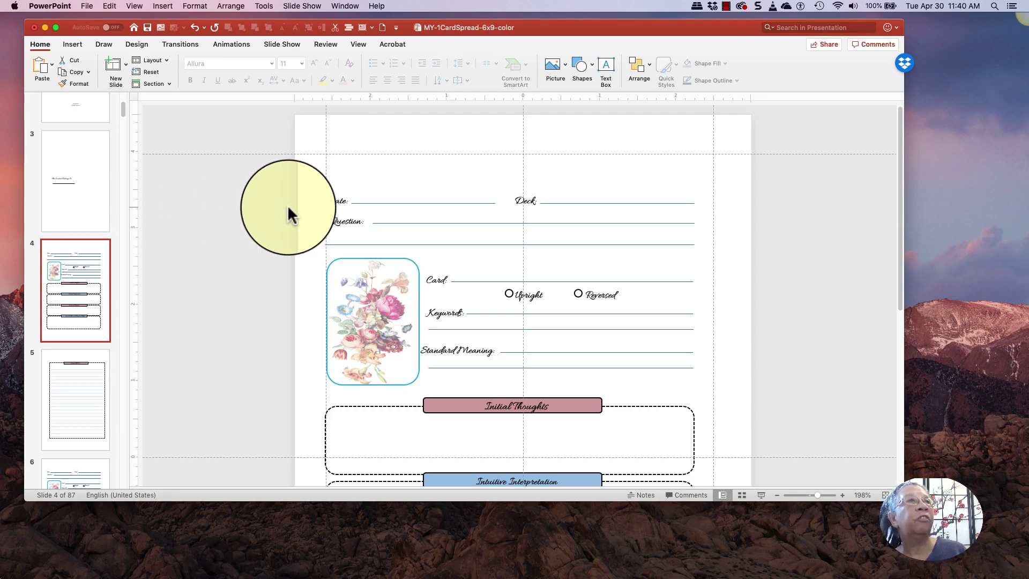
left_click_drag(277, 502, 271, 568)
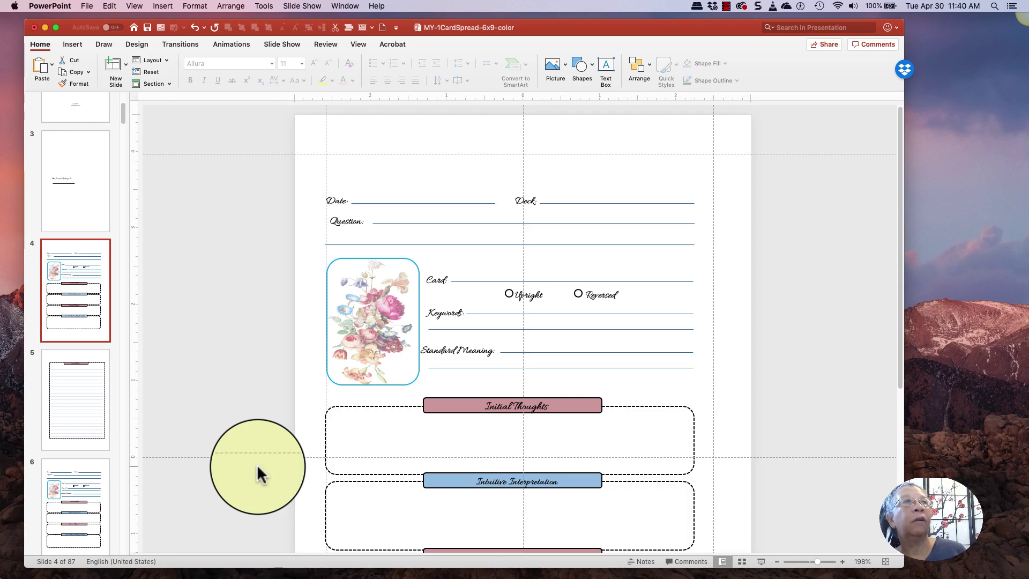
left_click_drag(331, 161, 707, 554)
scroll(739, 539, "down", 5)
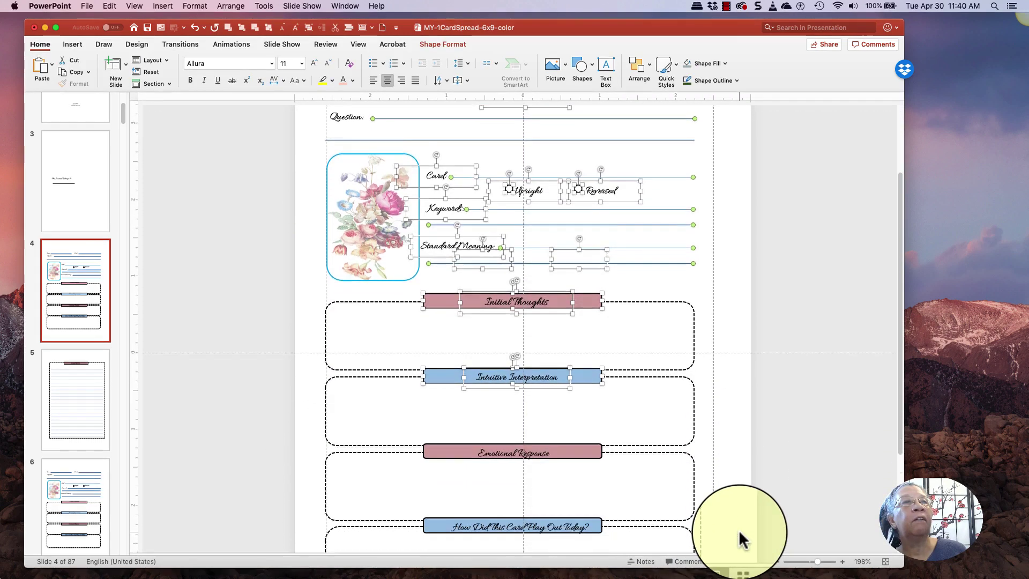
scroll(740, 539, "down", 2)
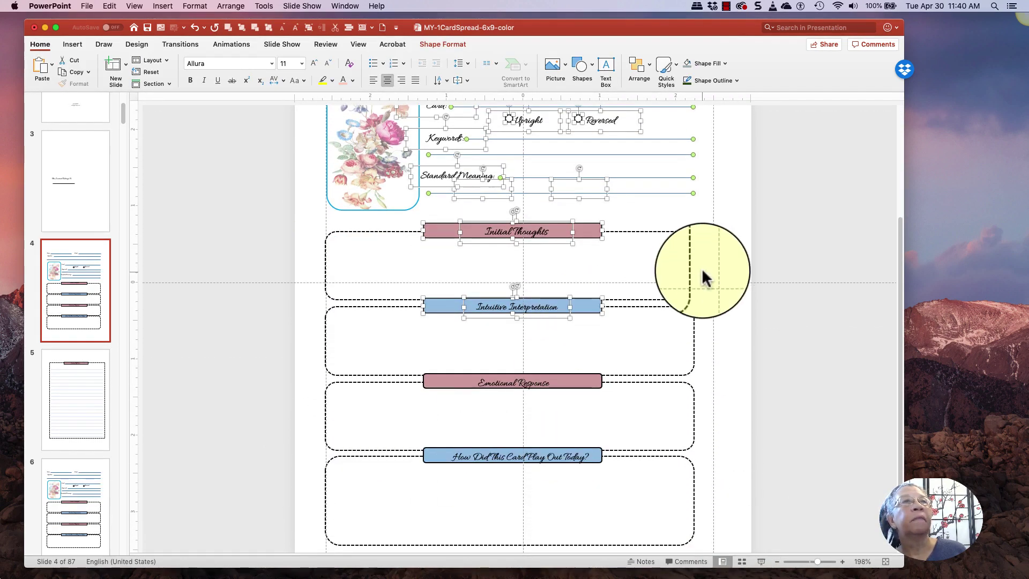
- Widen the Initial Thoughts and Intuitive Interpretation boxes to the right
left_click(730, 264)
left_click(695, 266)
left_click_drag(695, 266, 707, 253)
left_click(693, 348)
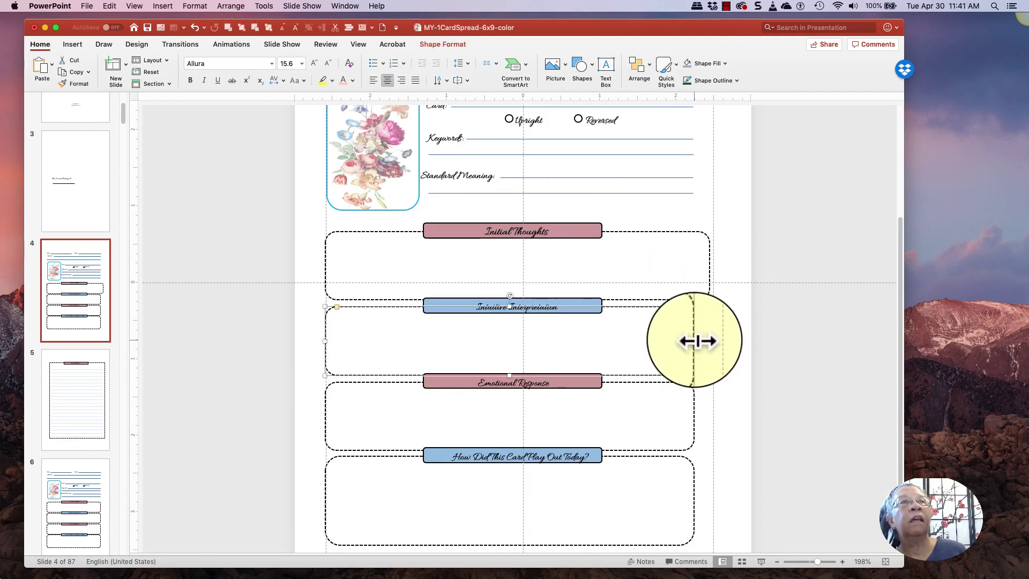
left_click_drag(694, 340, 713, 337)
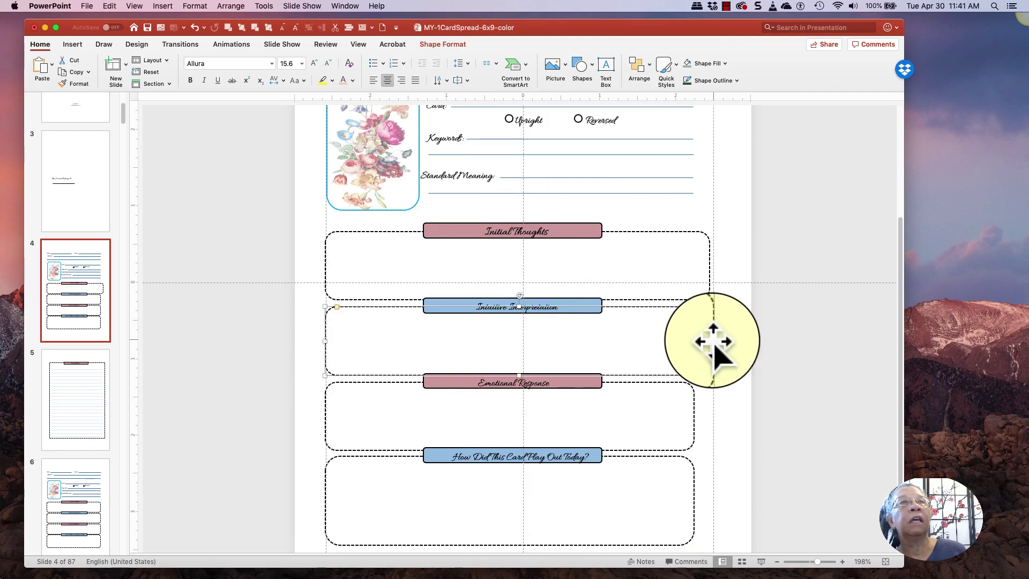
- Widen the Emotional Response and How Did This Card boxes, then match Initial Thoughts to them
left_click(695, 420)
left_click_drag(696, 420, 713, 416)
left_click(695, 502)
left_click_drag(694, 502, 713, 501)
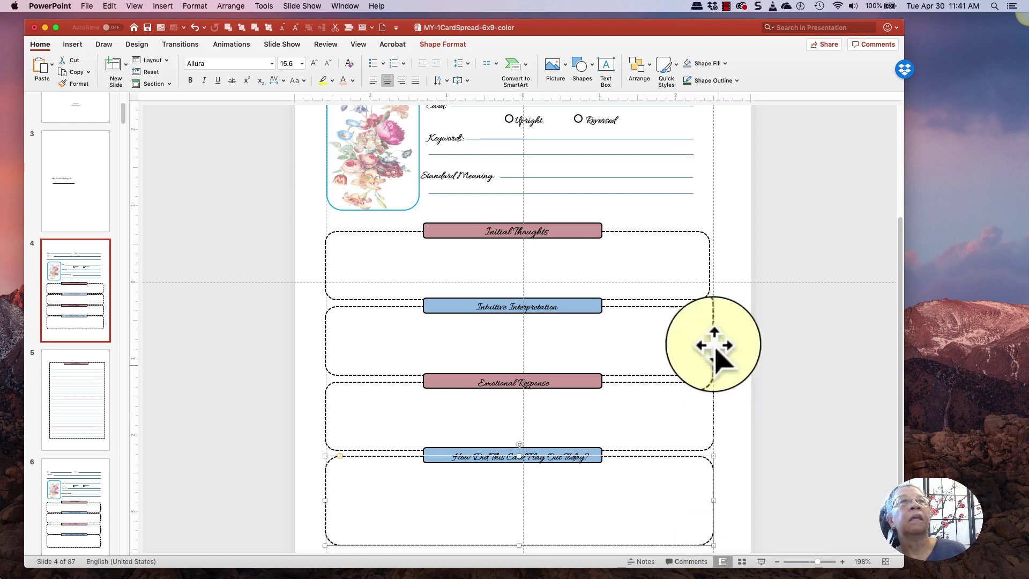
left_click(710, 268)
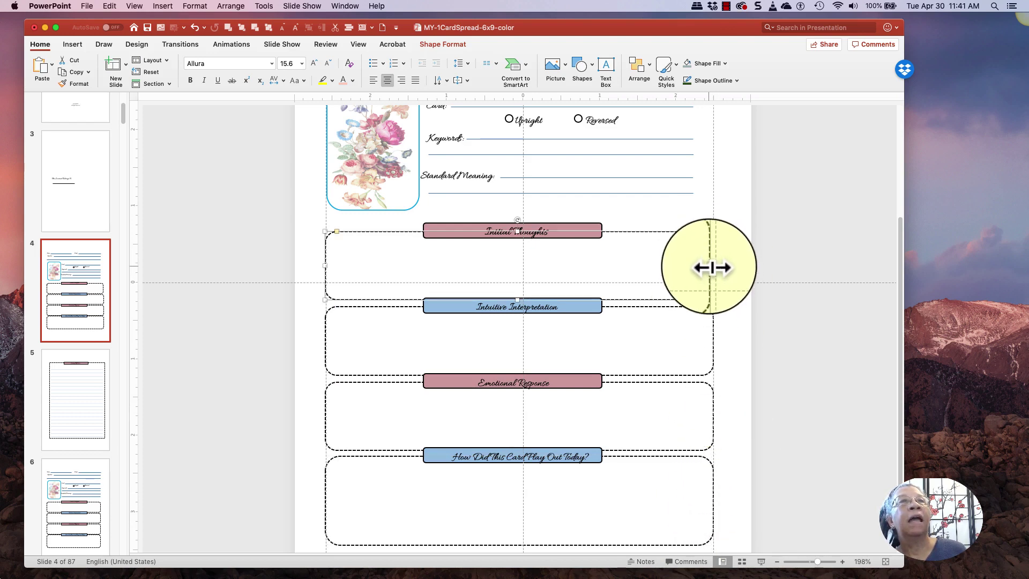
left_click_drag(710, 268, 713, 266)
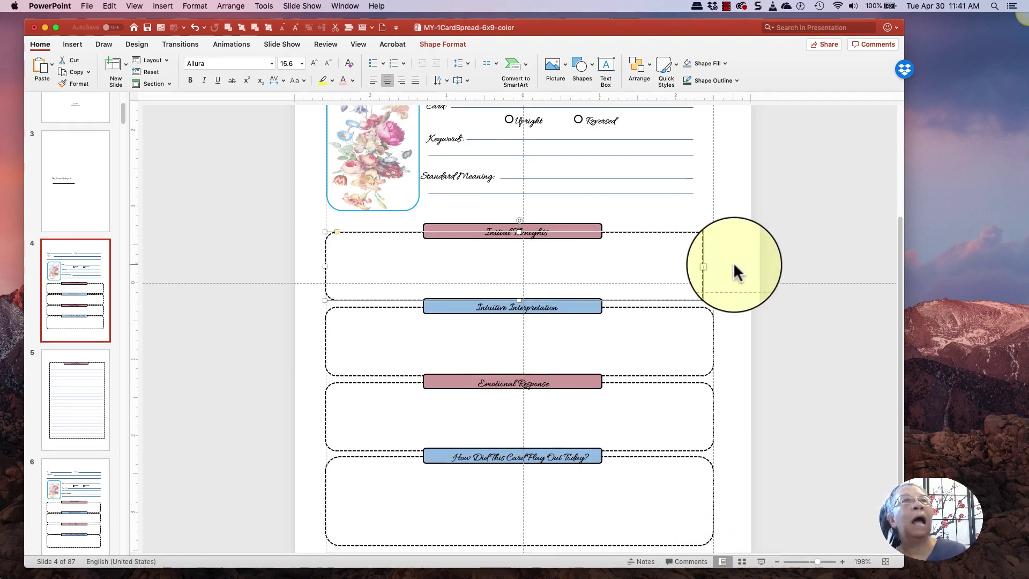
scroll(733, 264, "up", 5)
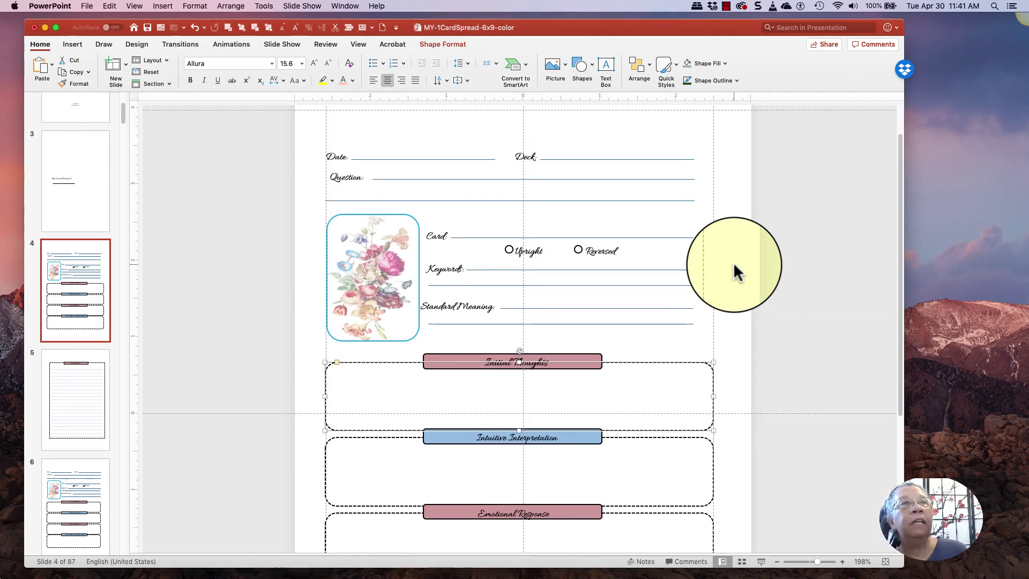
- Deselect the Initial Thoughts box and show the 87-slide journal in Slide Sorter
left_click(733, 262)
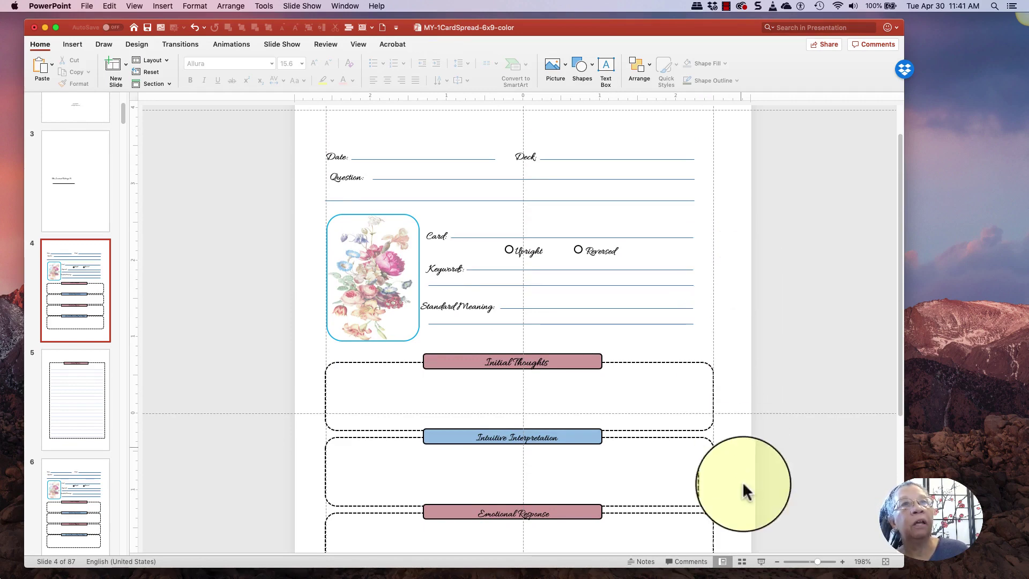
left_click(742, 561)
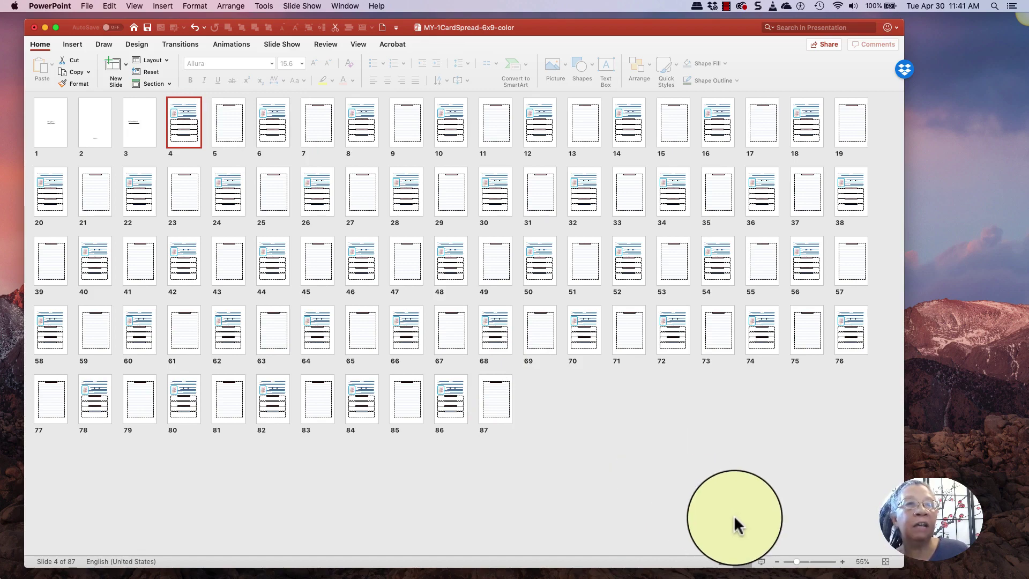
- Enlarge the Slide Sorter thumbnails to check the alternating card-reading and Evening Reflection pages
left_click_drag(797, 561, 831, 561)
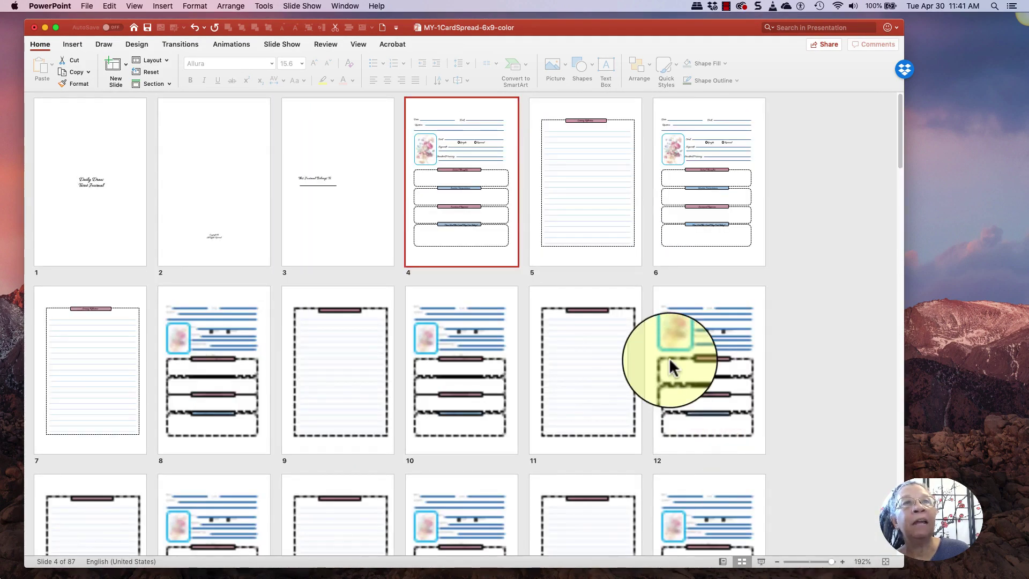